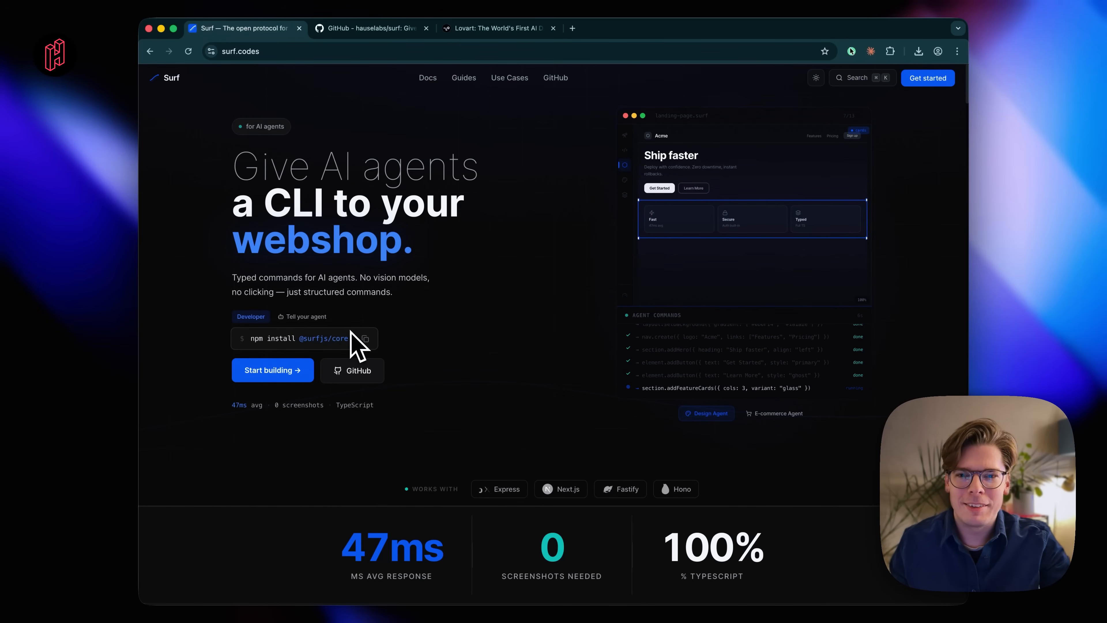
Open the Lovart website and look through its landing page, including the closing tagline and the style consistency section
{"action": "left_click", "coordinate": [497, 28]}
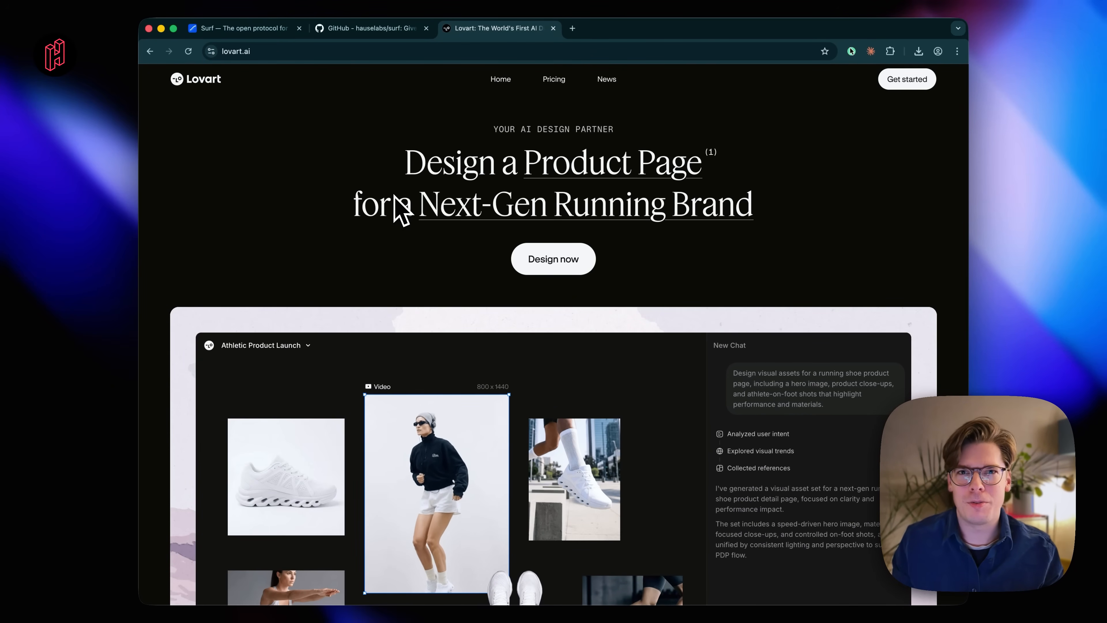
{"action": "scroll", "coordinate": [592, 341], "scroll_direction": "down", "scroll_amount": 20}
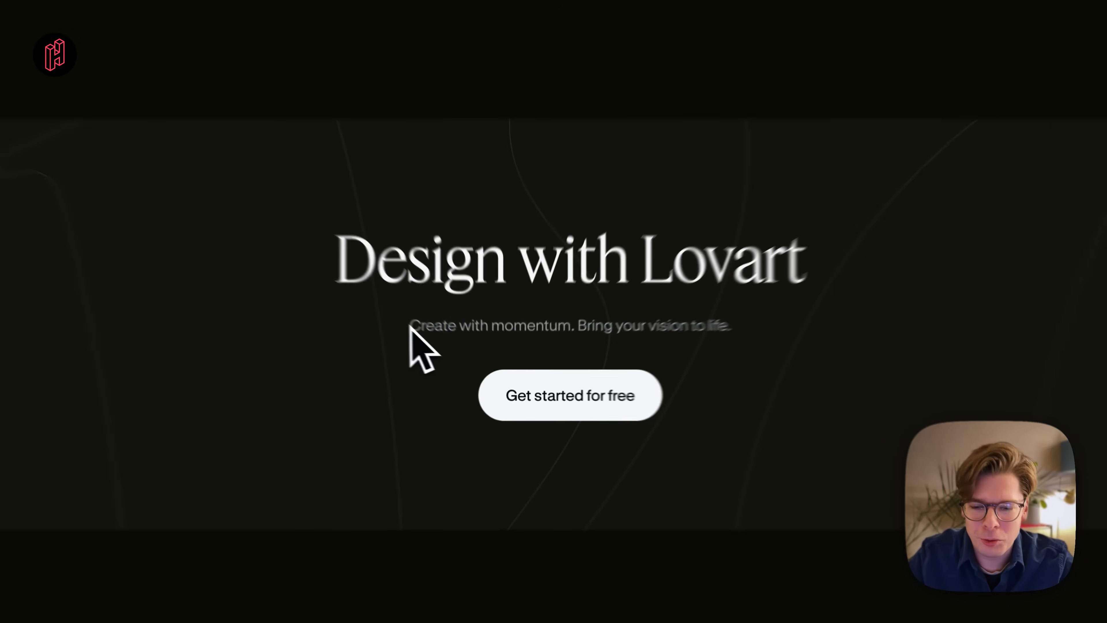
{"action": "left_click_drag", "start_coordinate": [454, 349], "coordinate": [613, 349]}
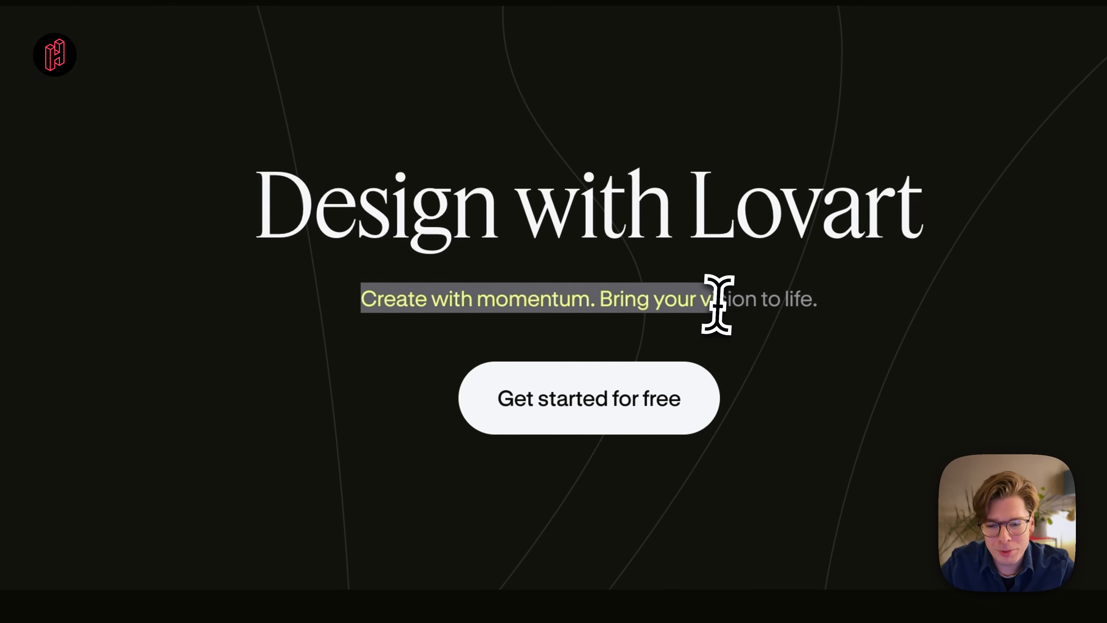
{"action": "left_click_drag", "start_coordinate": [717, 305], "coordinate": [897, 339]}
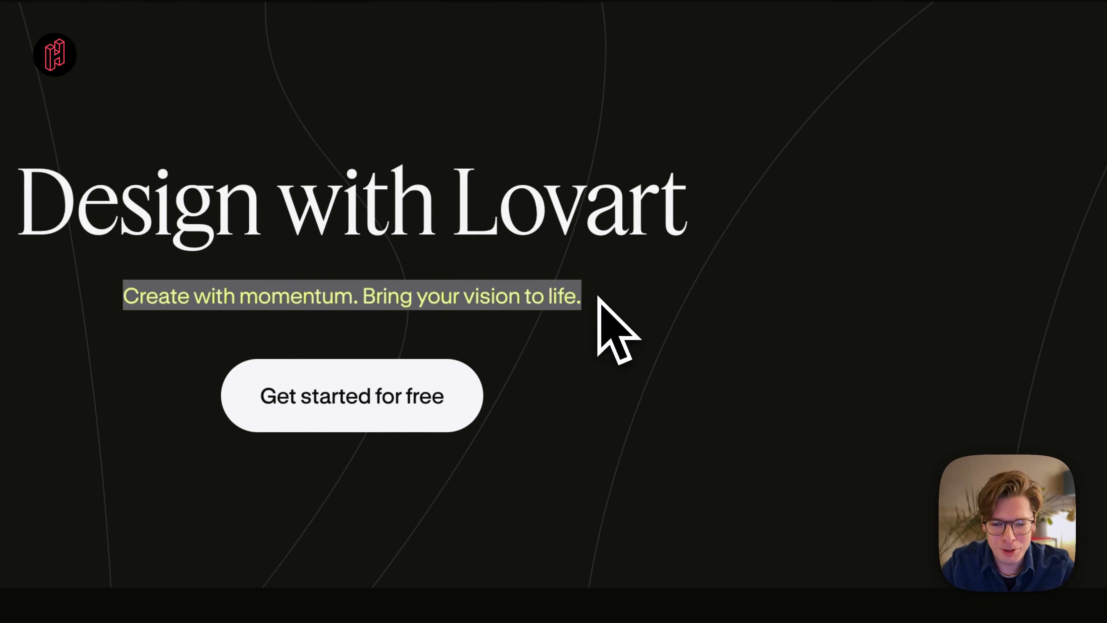
{"action": "left_click", "coordinate": [598, 297]}
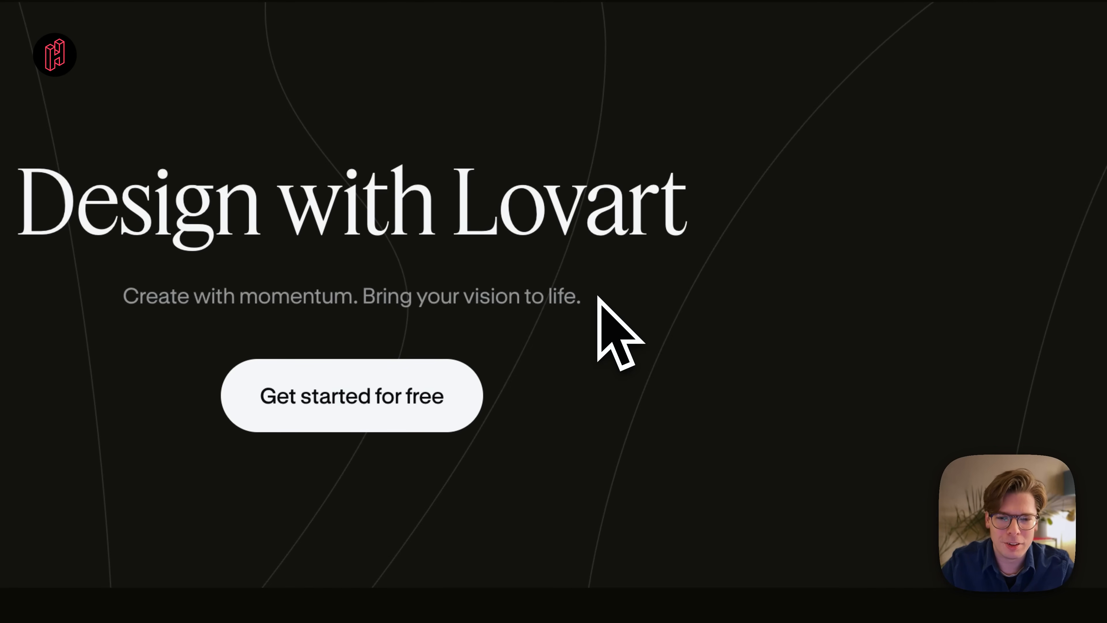
{"action": "scroll", "coordinate": [658, 358], "scroll_direction": "down", "scroll_amount": 15}
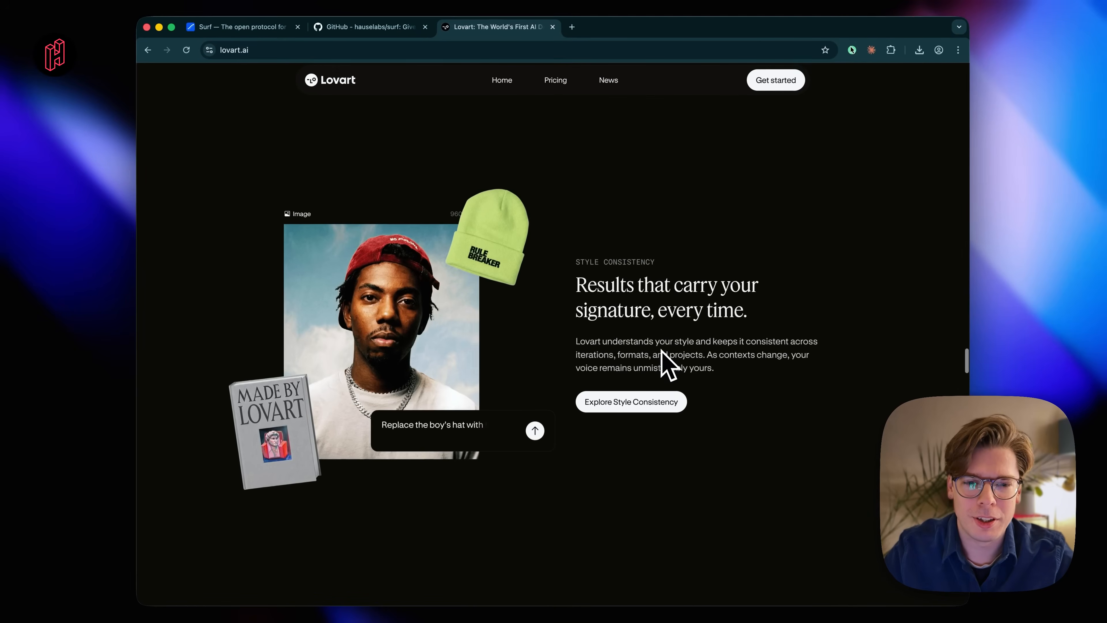
{"action": "scroll", "coordinate": [669, 365], "scroll_direction": "up", "scroll_amount": 15}
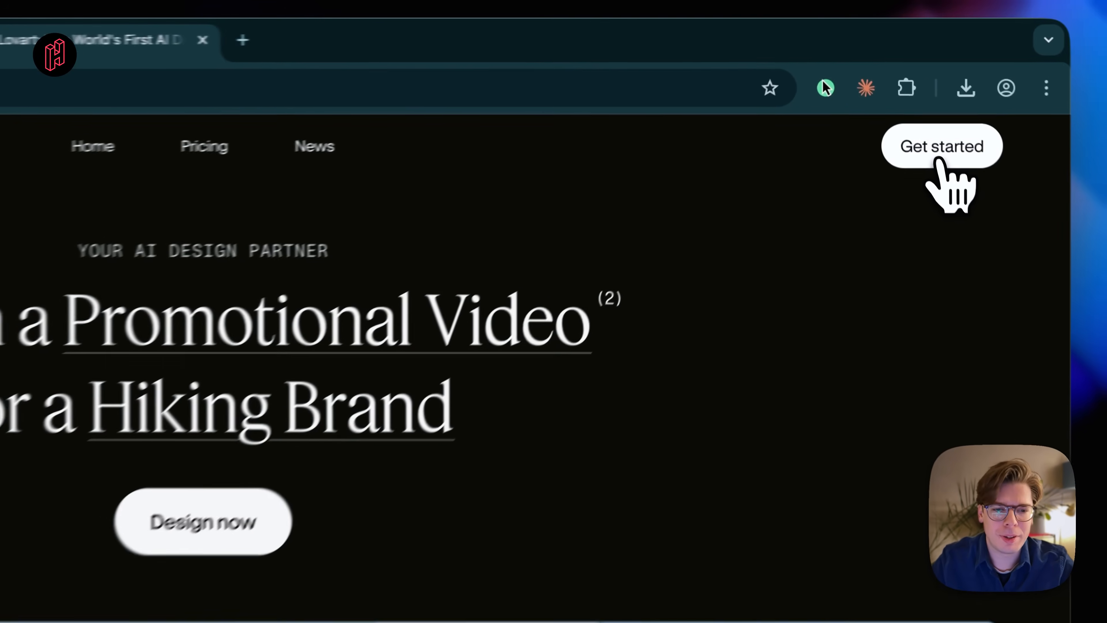
Get started with Lovart by continuing with a Google account
{"action": "left_click", "coordinate": [909, 83]}
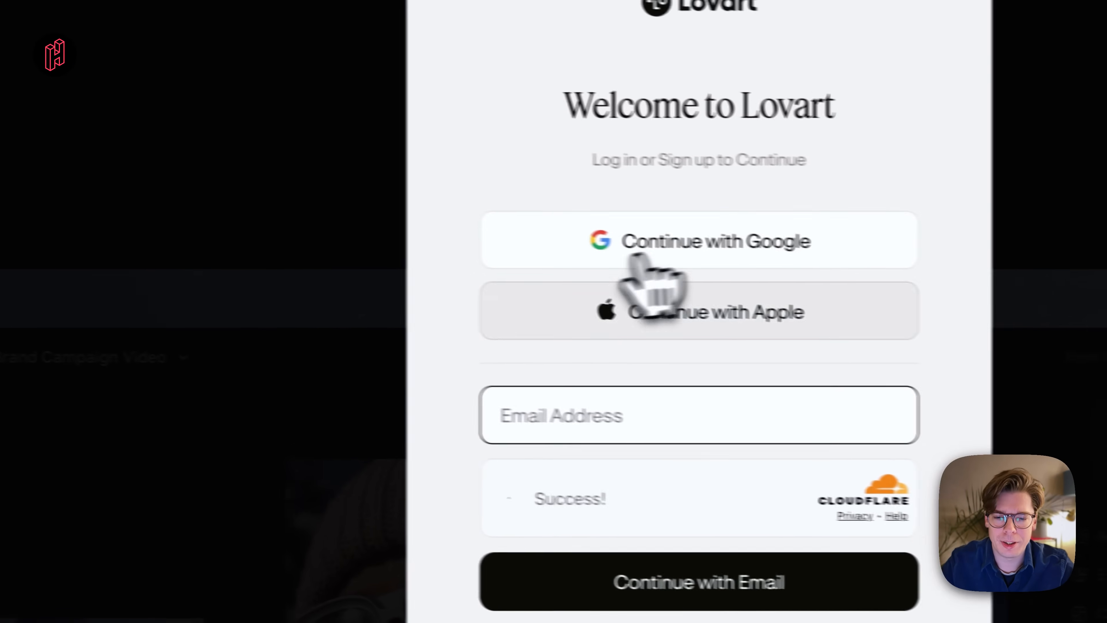
{"action": "left_click", "coordinate": [727, 247]}
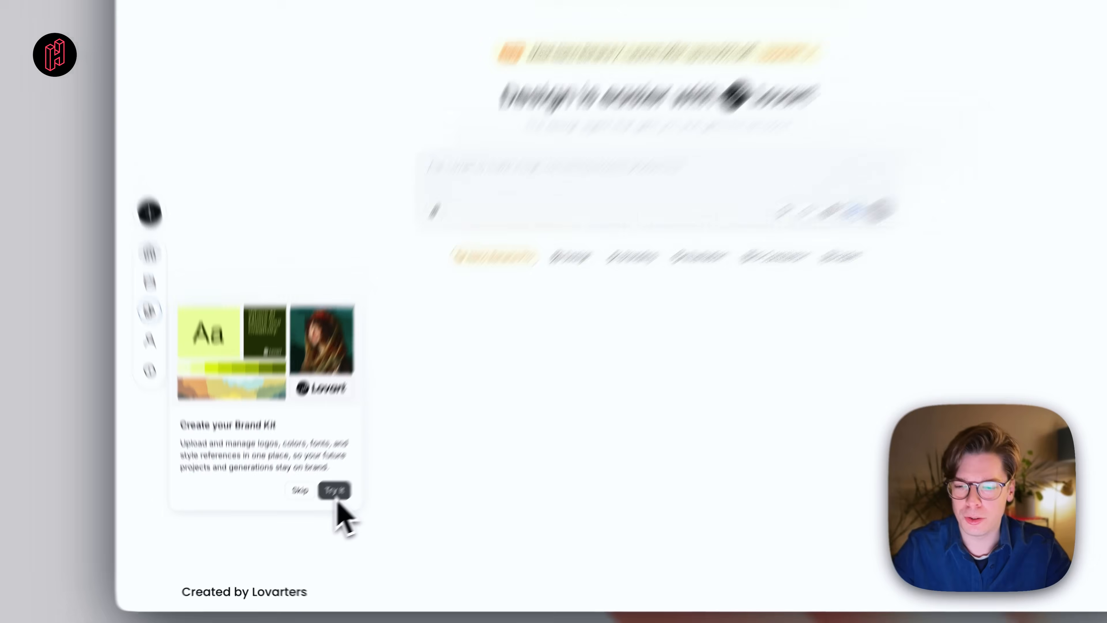
Start a new brand kit from the introduction card and open its Design Guidance for editing
{"action": "left_click", "coordinate": [314, 507]}
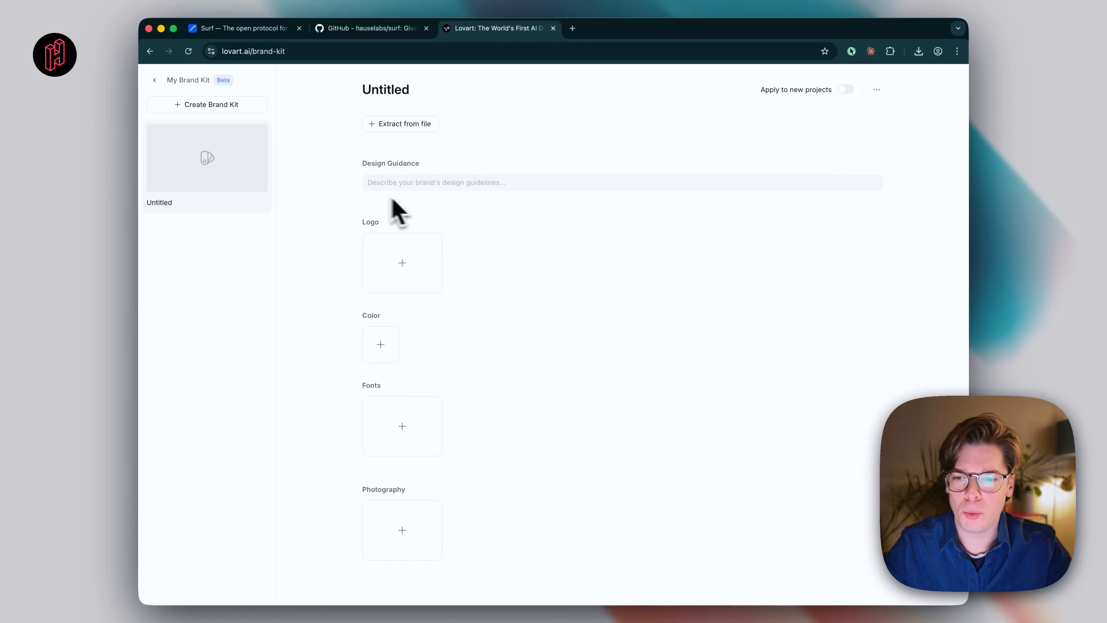
{"action": "left_click", "coordinate": [436, 185]}
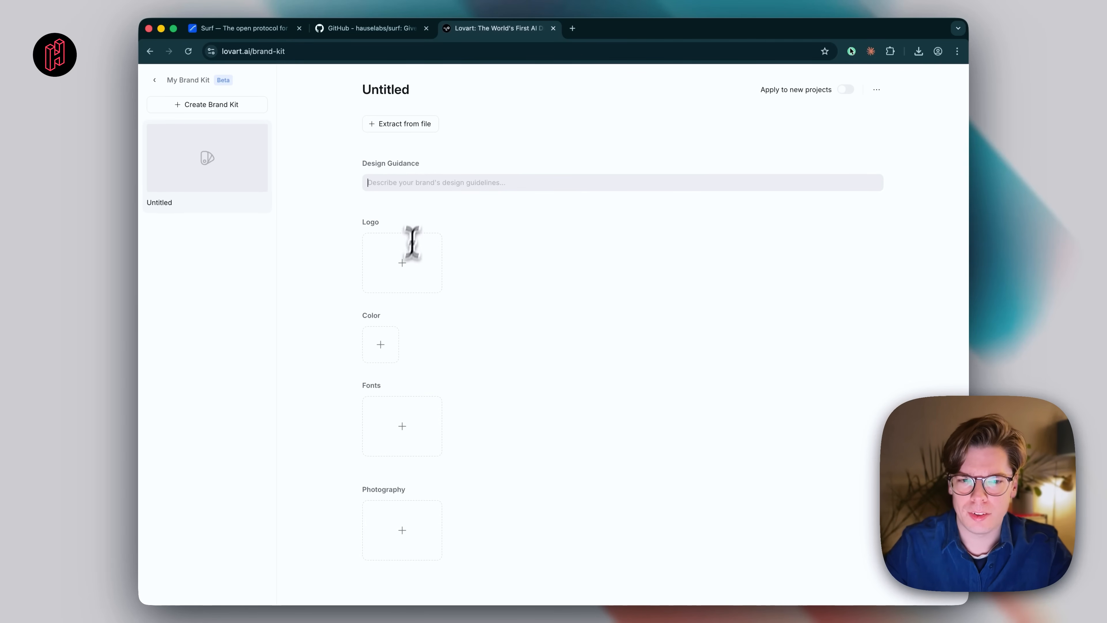
{"action": "left_click", "coordinate": [365, 184]}
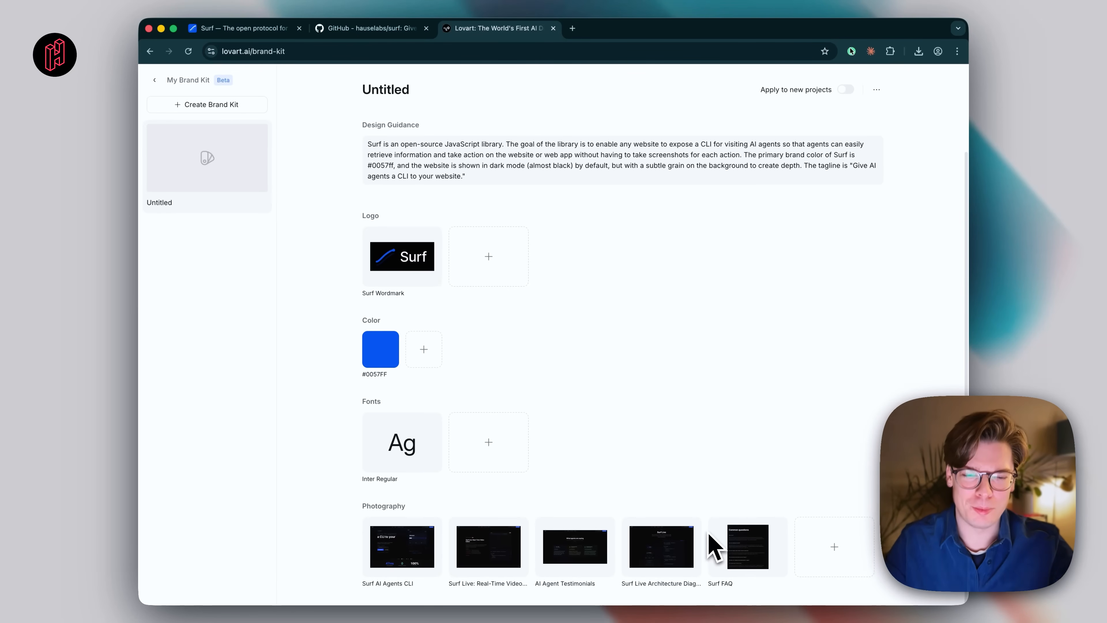
Rename the untitled brand kit as Surf
{"action": "left_click", "coordinate": [383, 90]}
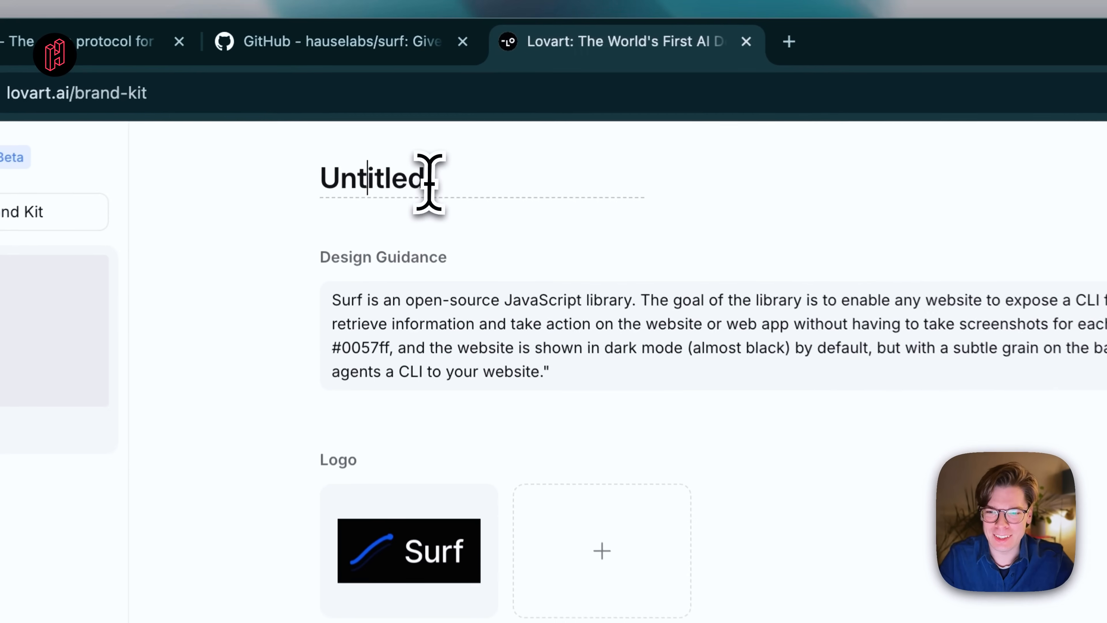
{"action": "double_click", "coordinate": [427, 182]}
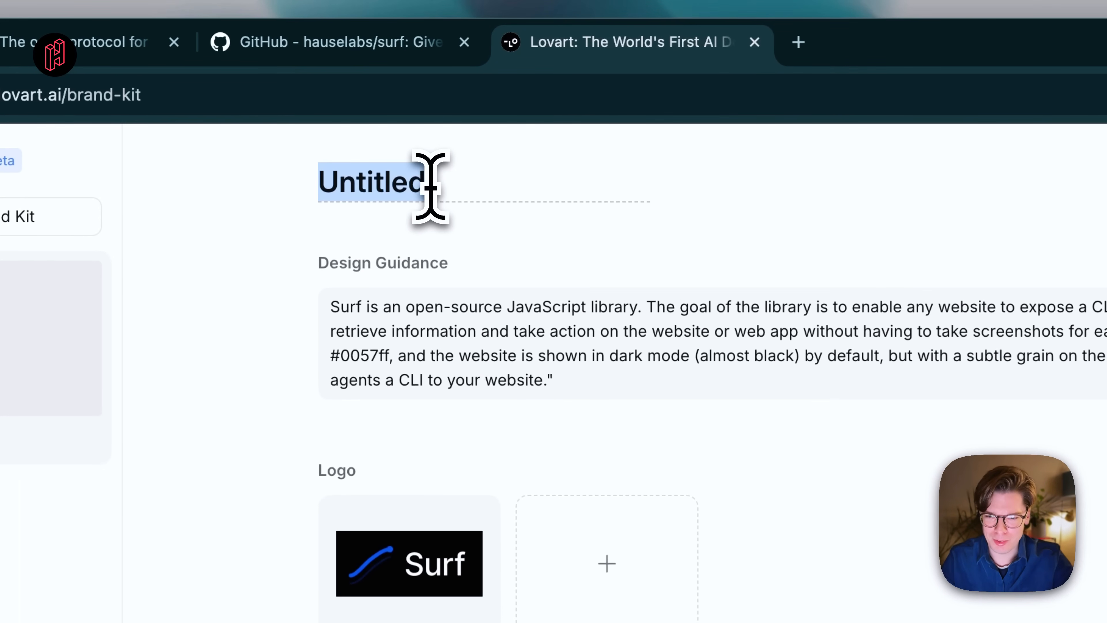
{"action": "type", "text": "Surf"}
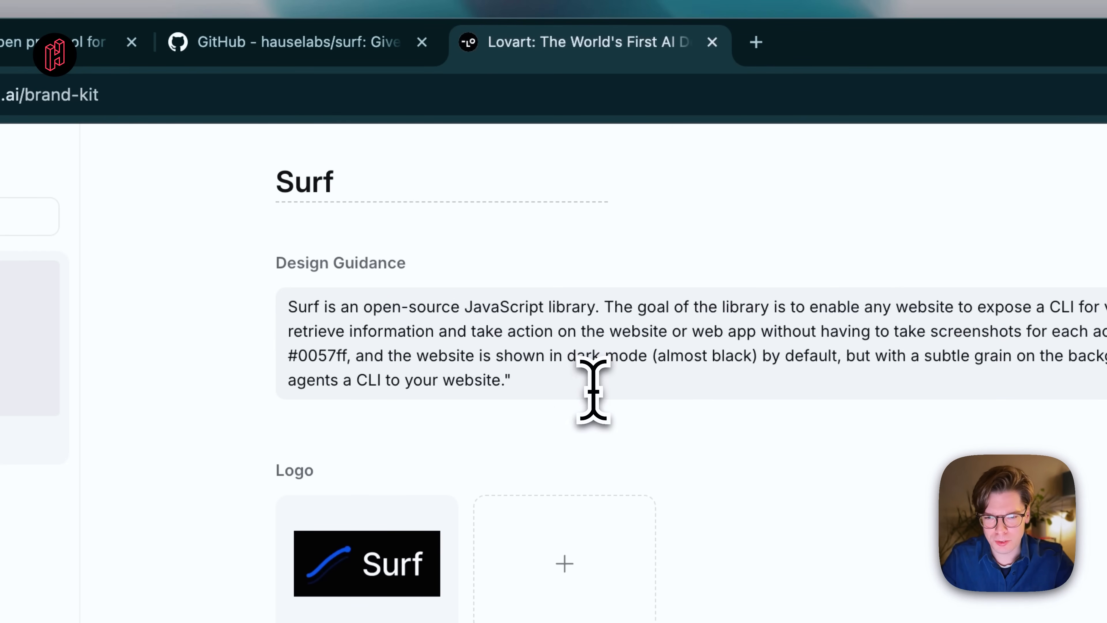
Add a separate paragraph at the end of the Design Guidance reading "The website of surf is surf.codes"
{"action": "left_click", "coordinate": [603, 390]}
{"action": "key", "text": "Return"}
{"action": "key", "text": "Return"}
{"action": "type", "text": "The website of"}
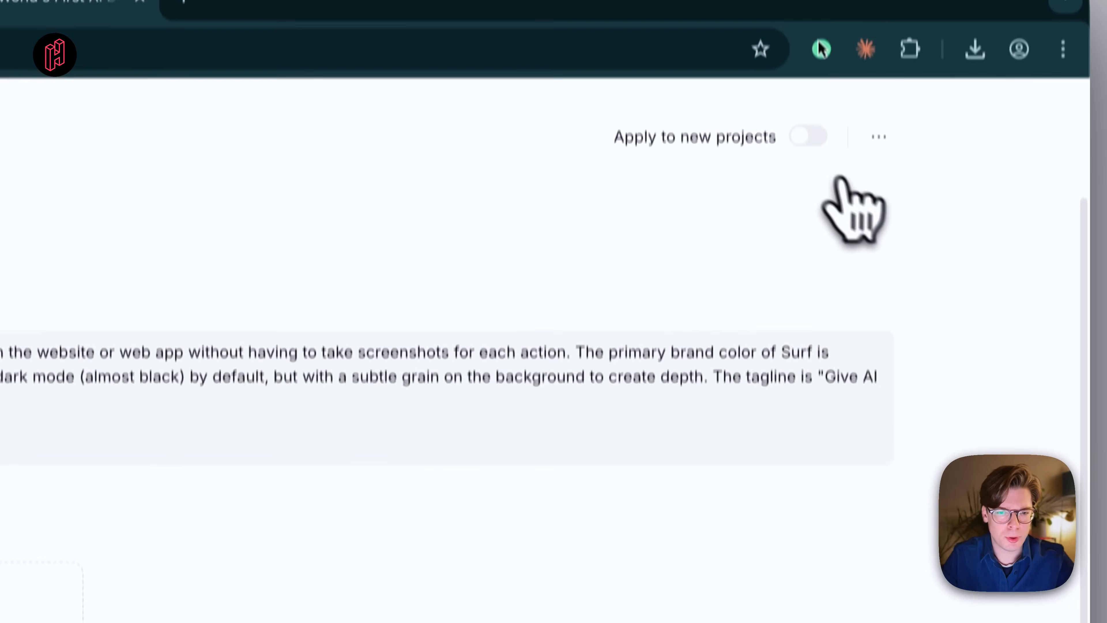
Set the Surf brand kit to apply to new projects and review its contents
{"action": "left_click", "coordinate": [810, 189]}
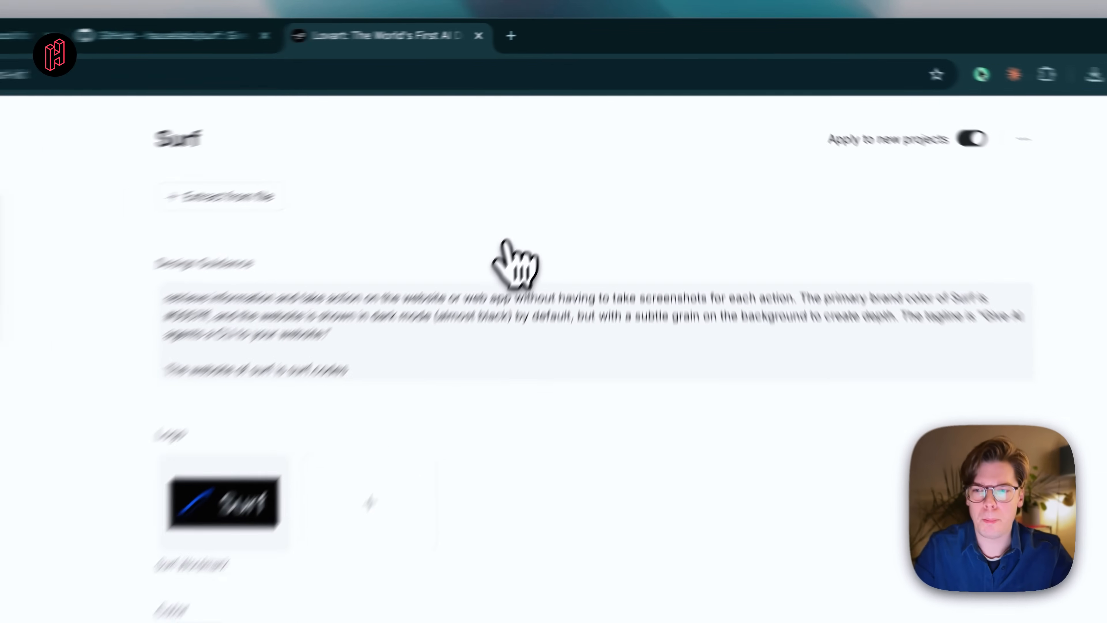
{"action": "scroll", "coordinate": [318, 385], "scroll_direction": "down", "scroll_amount": 3}
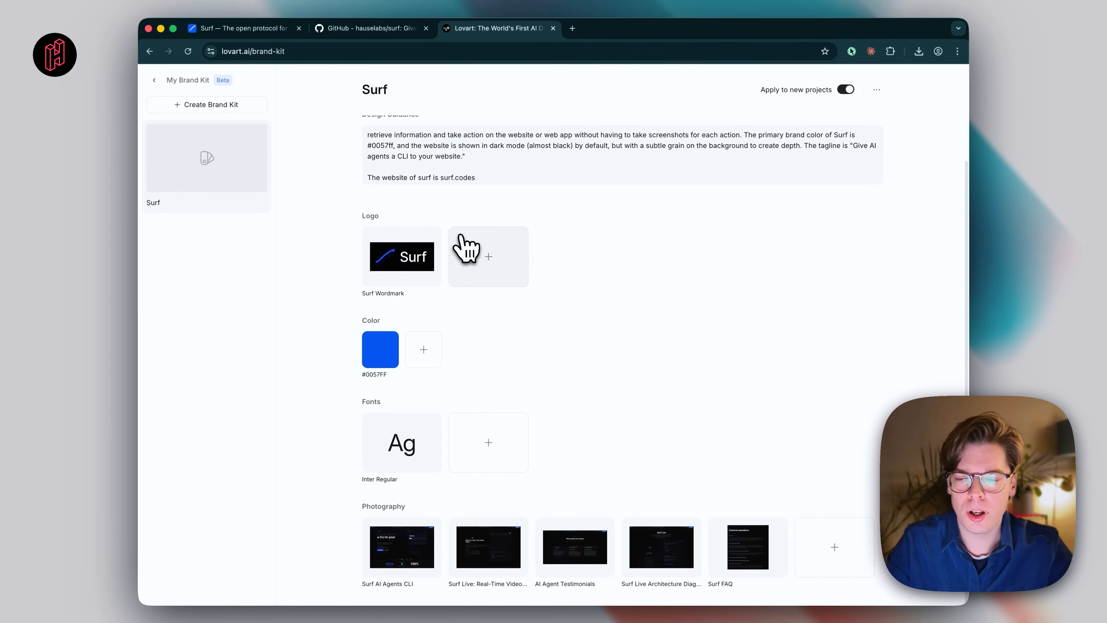
{"action": "scroll", "coordinate": [318, 386], "scroll_direction": "up", "scroll_amount": 3}
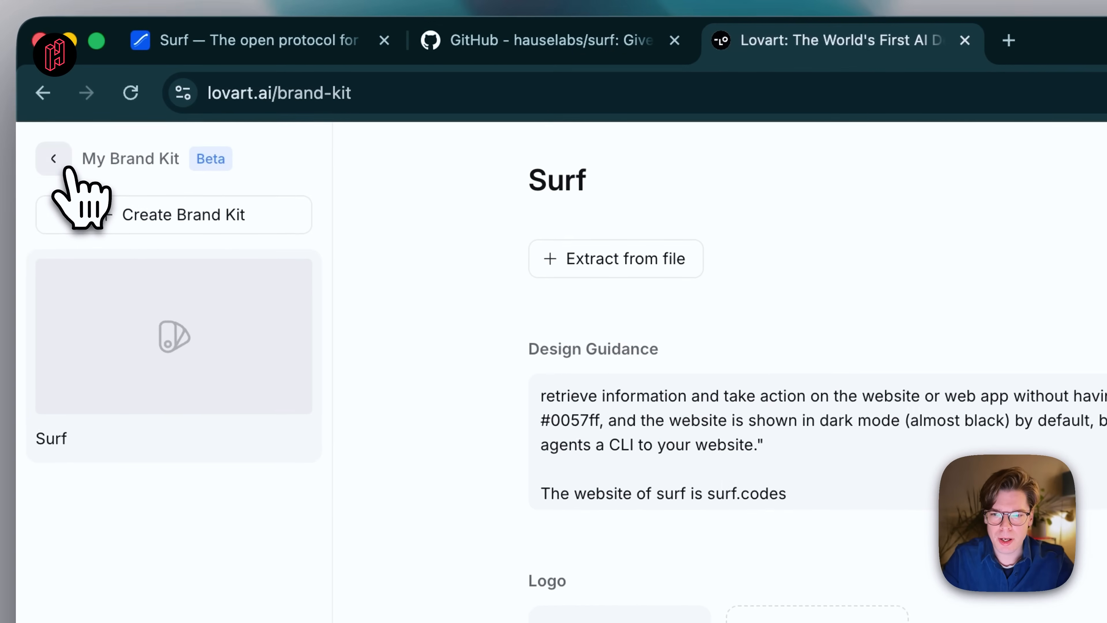
Leave the brand kit and create a new project, checking its brand kit choices and dismissing the Relax mode tip
{"action": "left_click", "coordinate": [154, 80]}
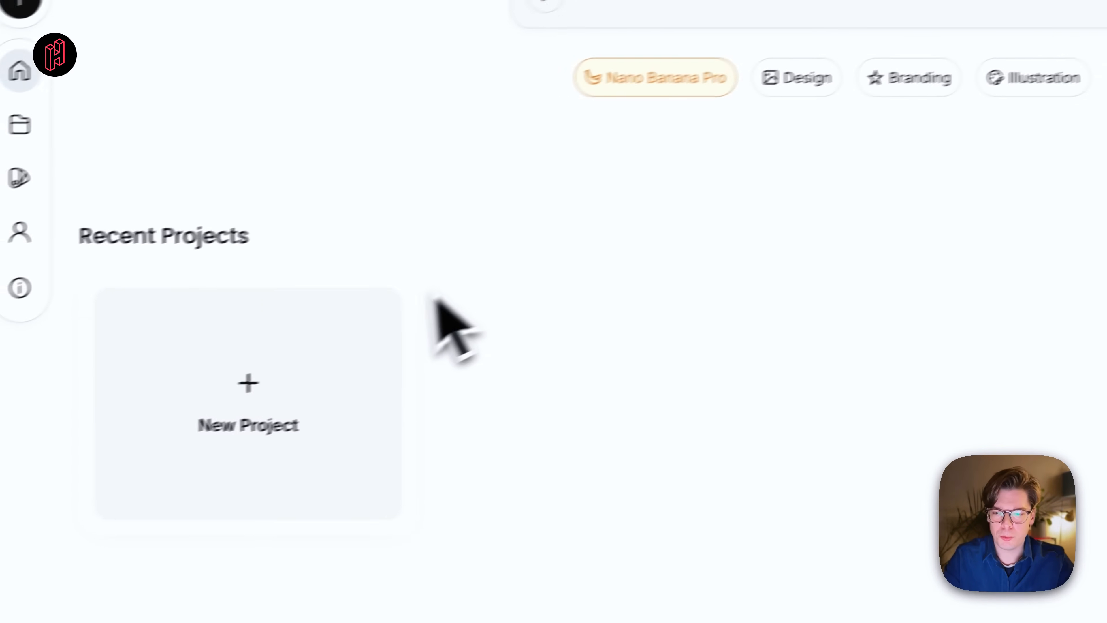
{"action": "left_click", "coordinate": [316, 366]}
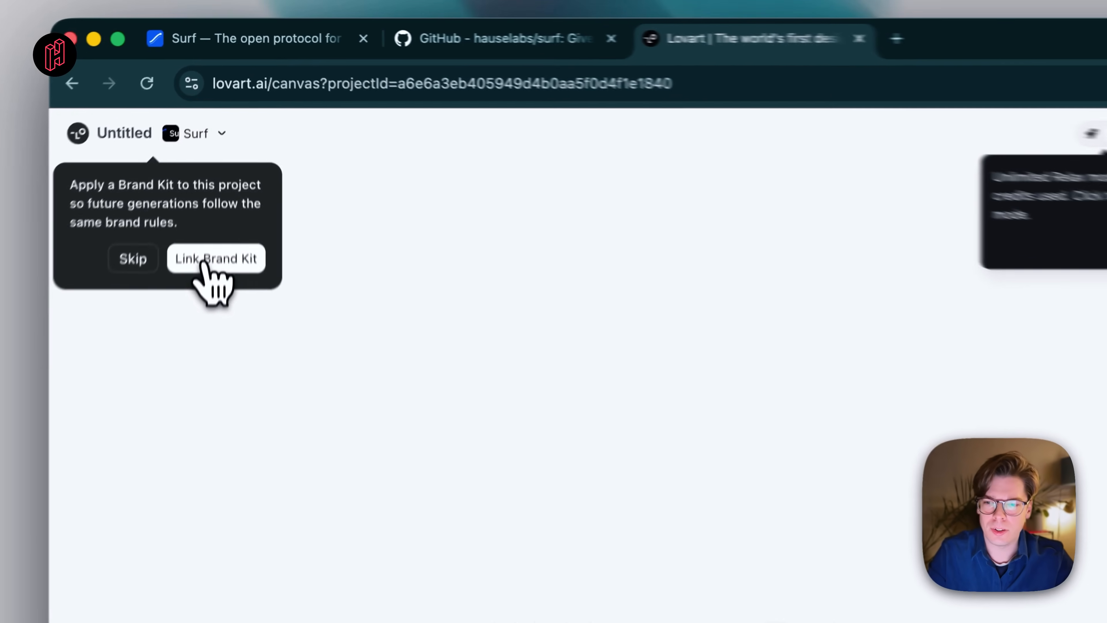
{"action": "left_click", "coordinate": [220, 146]}
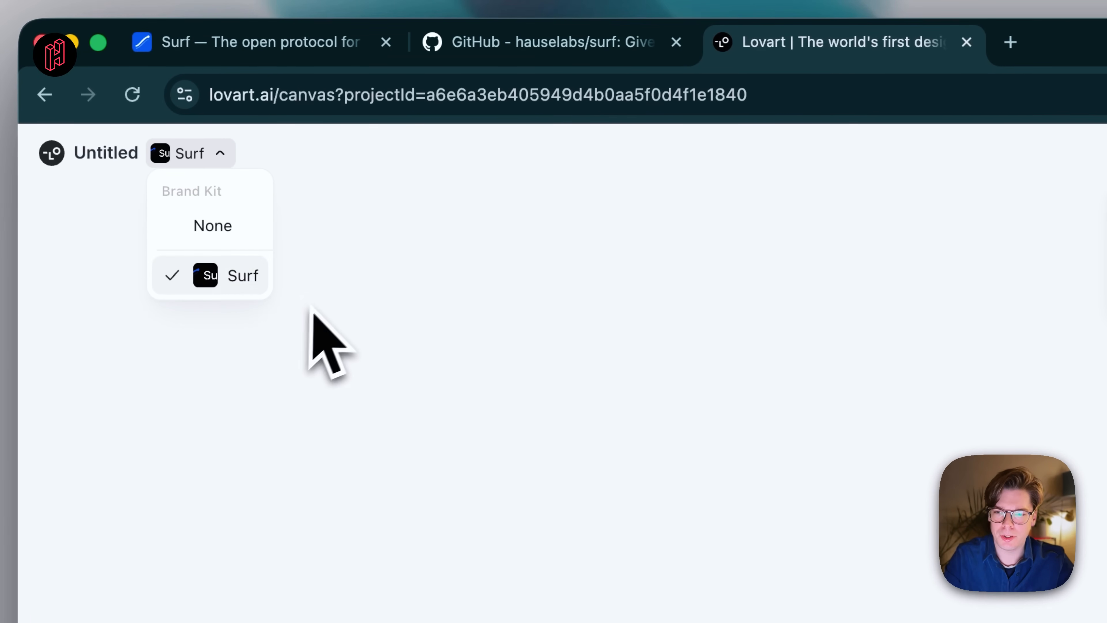
{"action": "left_click", "coordinate": [474, 591]}
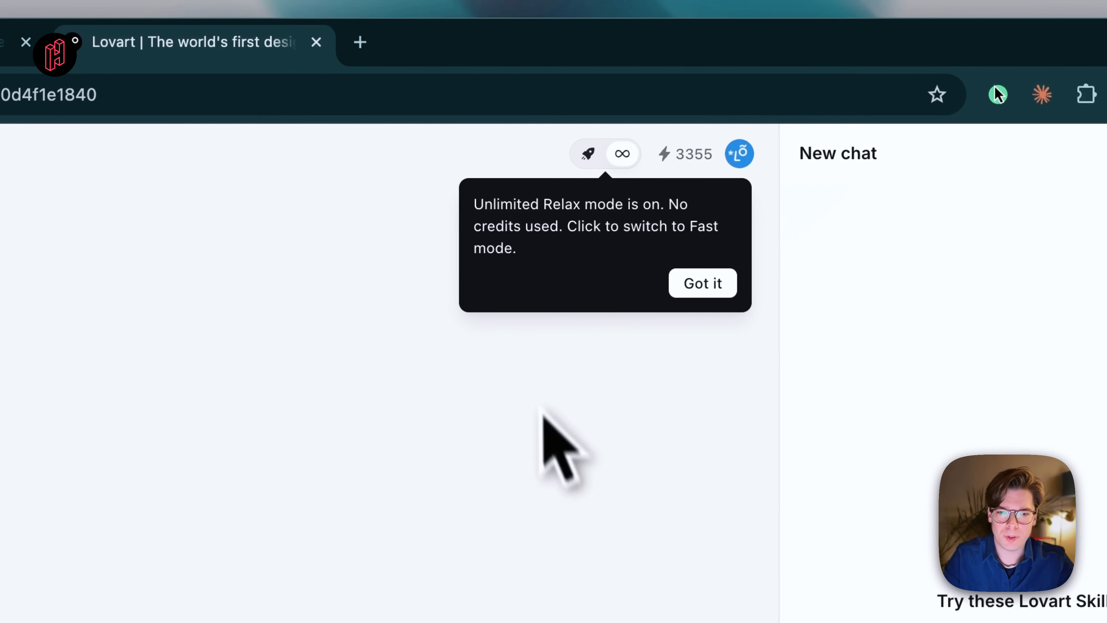
{"action": "left_click", "coordinate": [710, 290]}
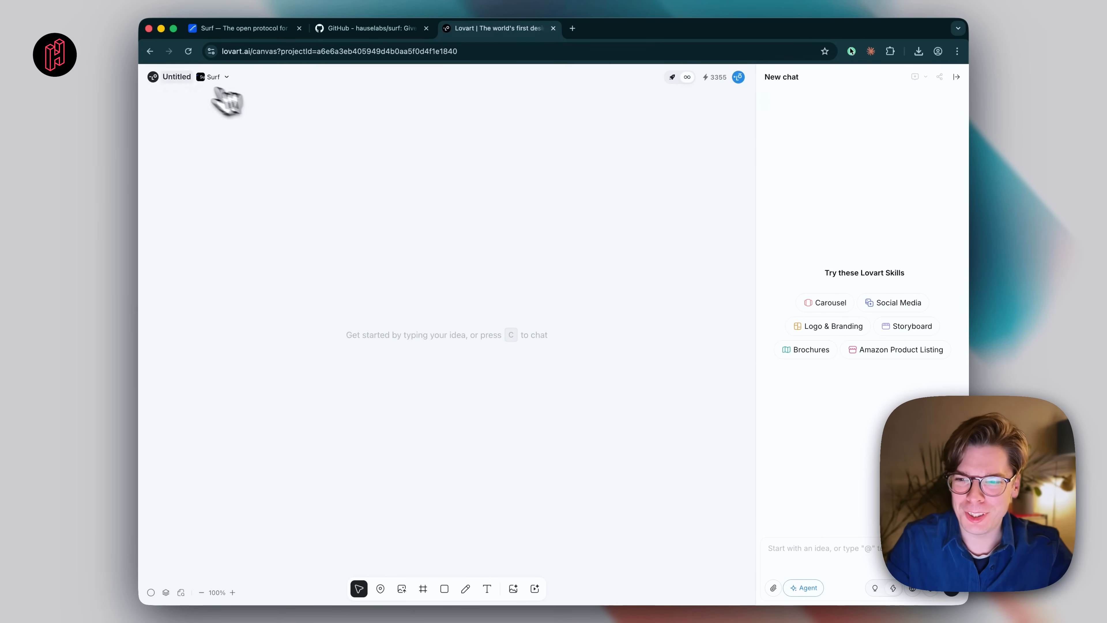
Rename the untitled project with a title starting "Surf Marketi"
{"action": "double_click", "coordinate": [182, 77]}
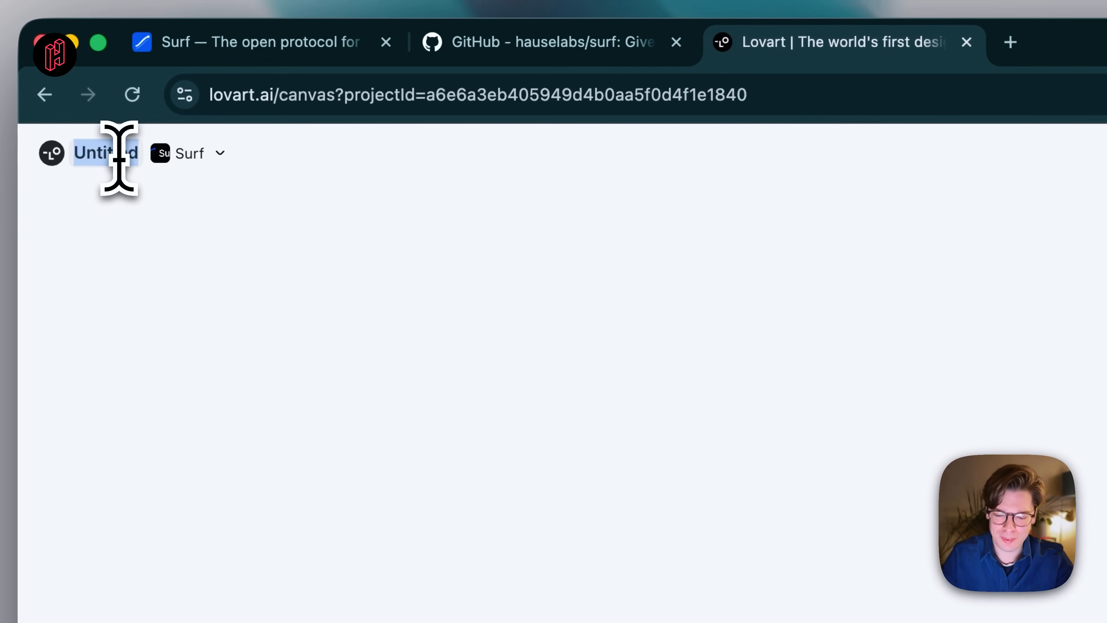
{"action": "type", "text": "Surf Marketi..."}
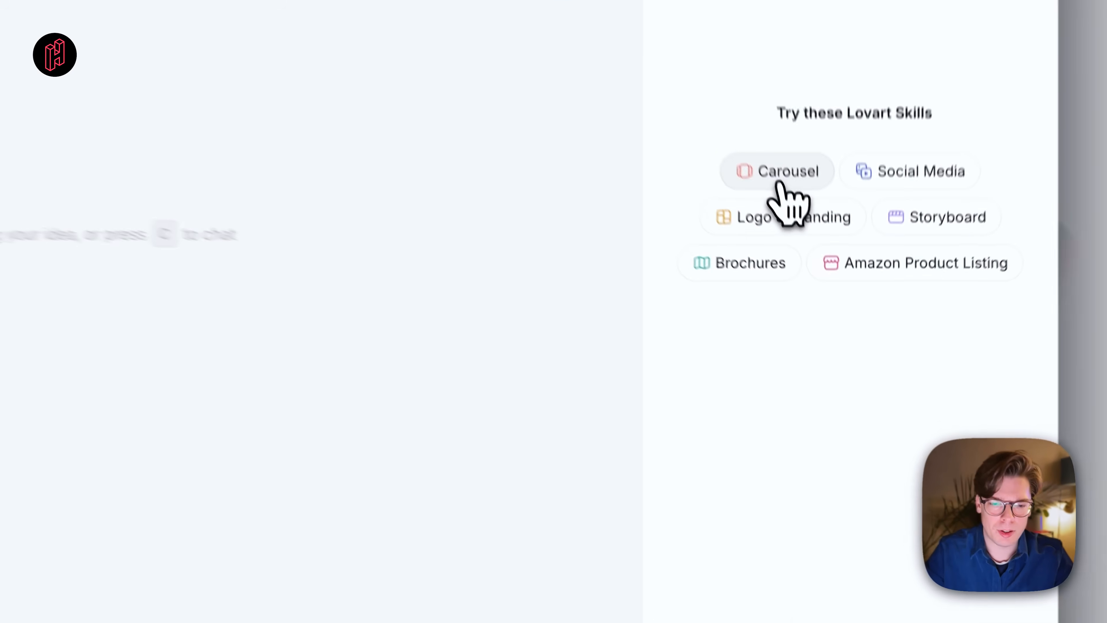
Load the Product Promotion Carousel prompt and replace its sample speaker with "Surf open source JavaScript library (surf.codes)."
{"action": "left_click", "coordinate": [826, 302]}
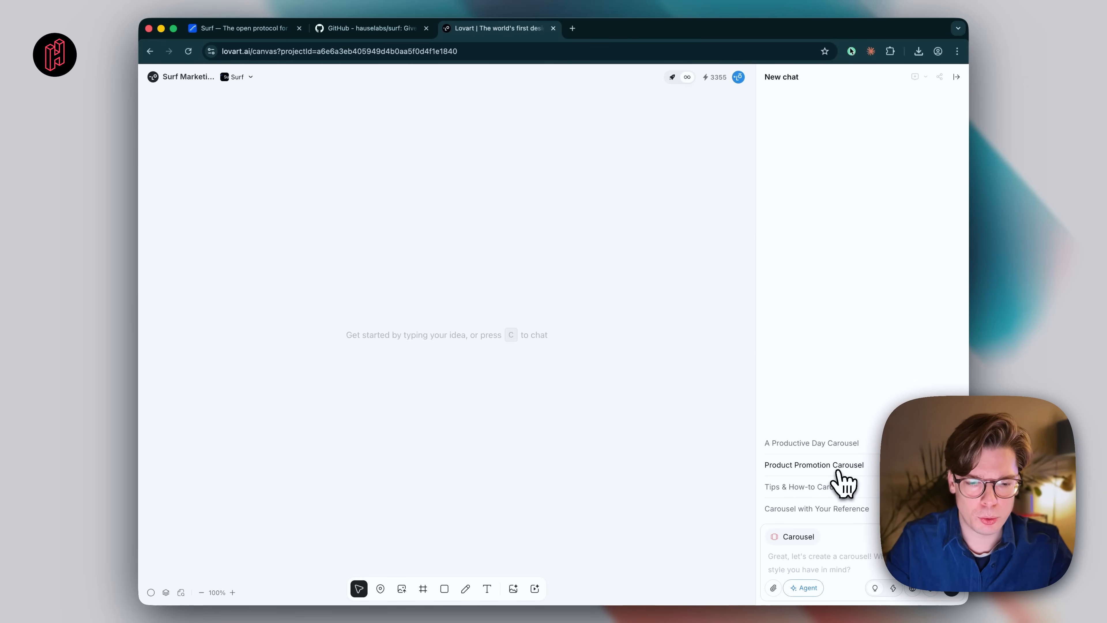
{"action": "left_click", "coordinate": [838, 470]}
{"action": "mouse_move", "coordinate": [906, 569]}
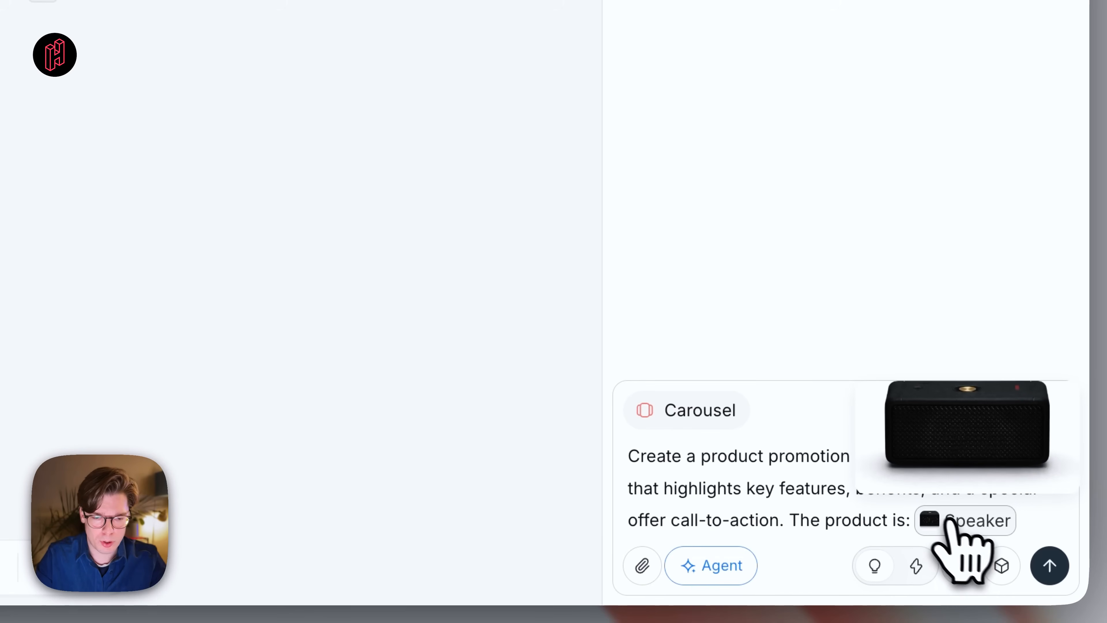
{"action": "left_click", "coordinate": [972, 528]}
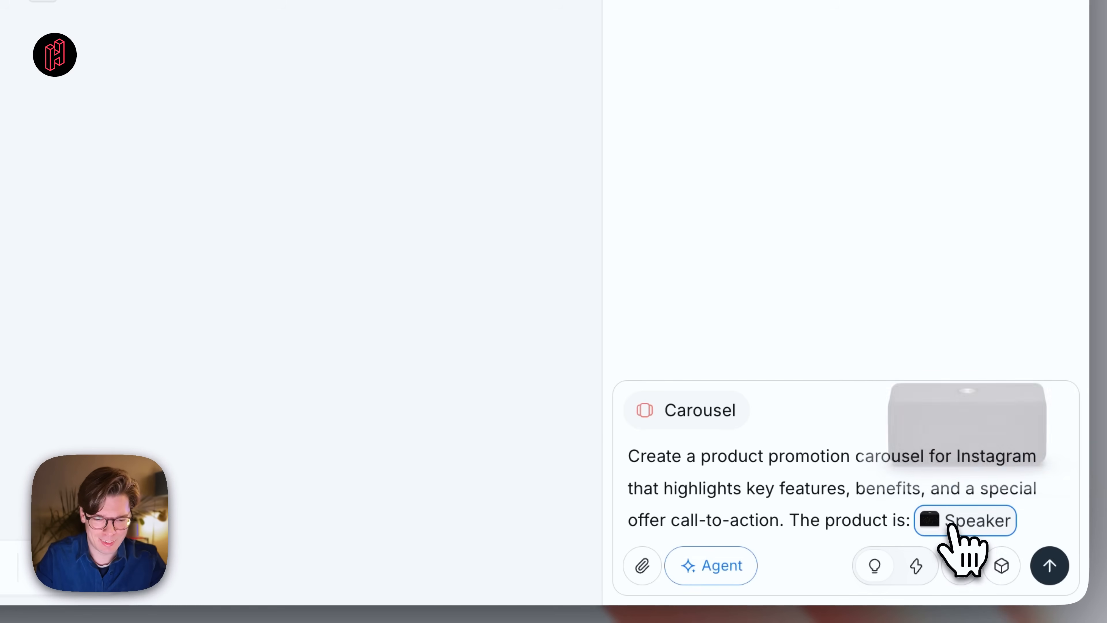
{"action": "key", "text": "BackSpace"}
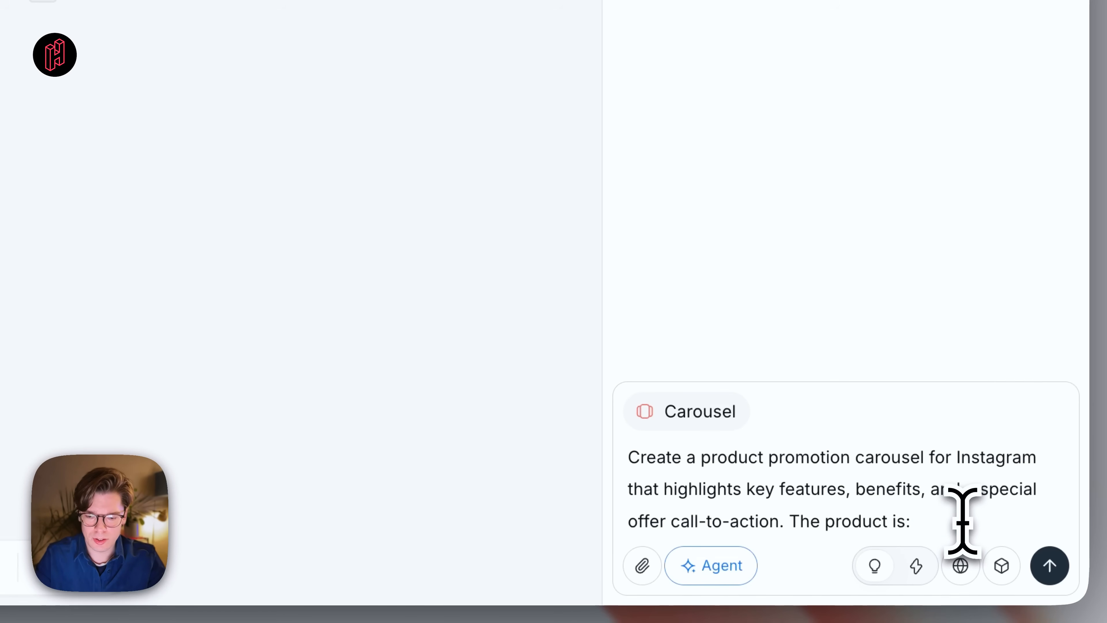
{"action": "type", "text": "Surf"}
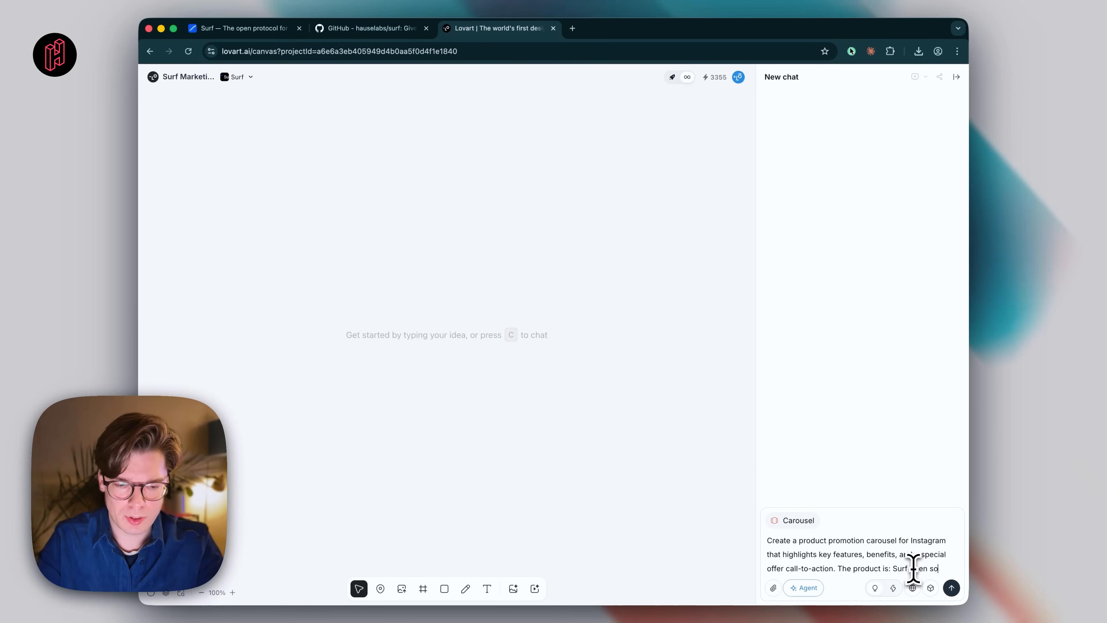
{"action": "type", "text": " open source JavaScript library (surf.codes)."}
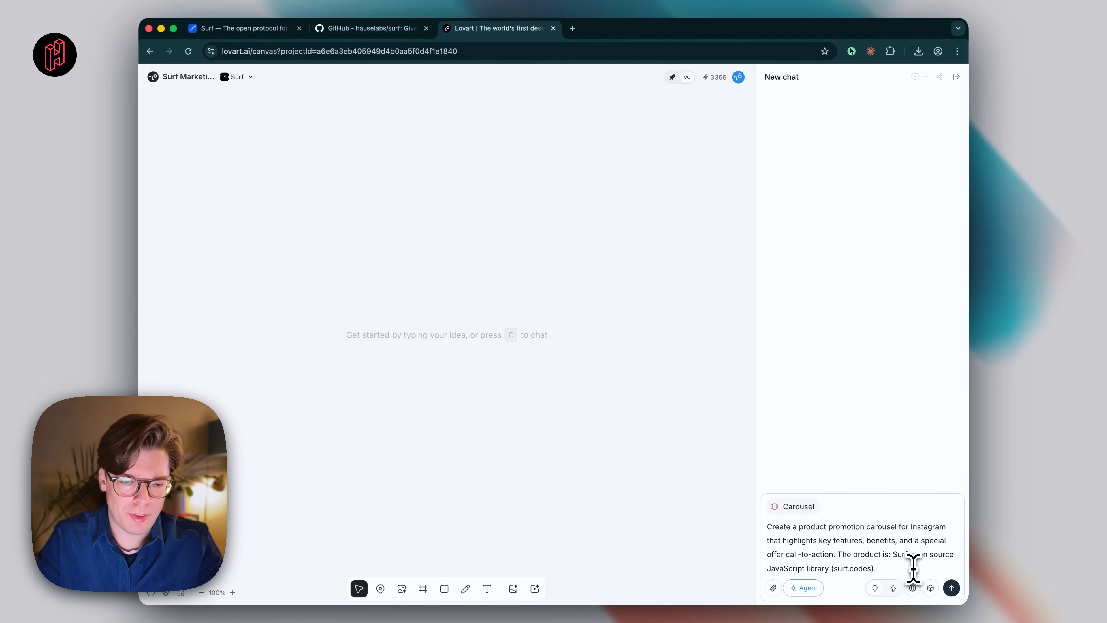
Add a blank line after the carousel prompt text and turn on Web Search for the request
{"action": "key", "text": "shift+Return"}
{"action": "key", "text": "shift+Return"}
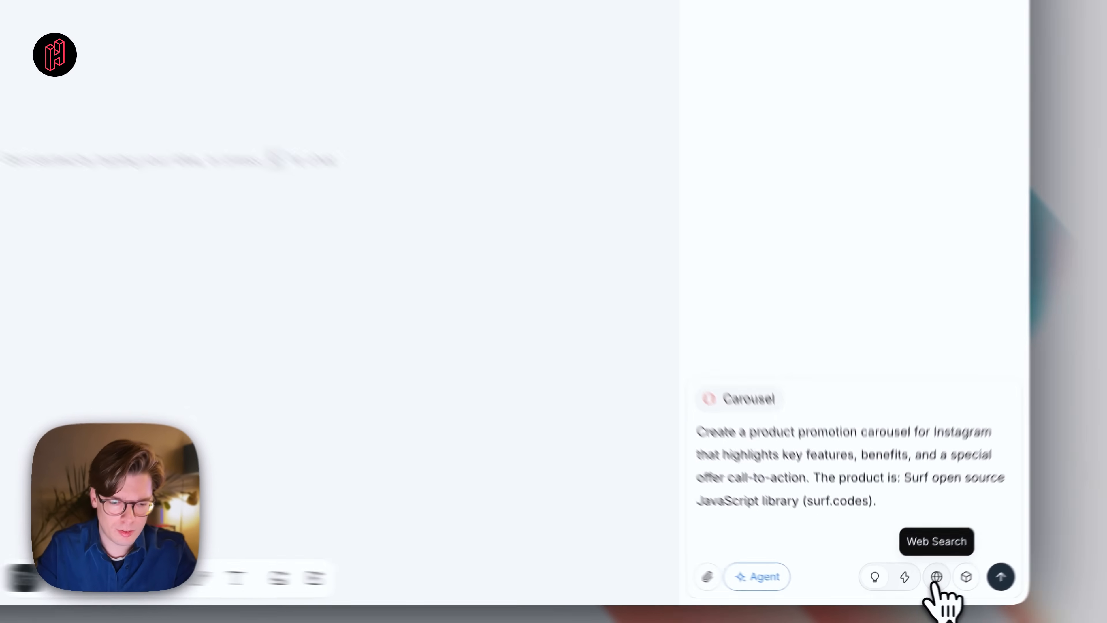
{"action": "left_click", "coordinate": [913, 587]}
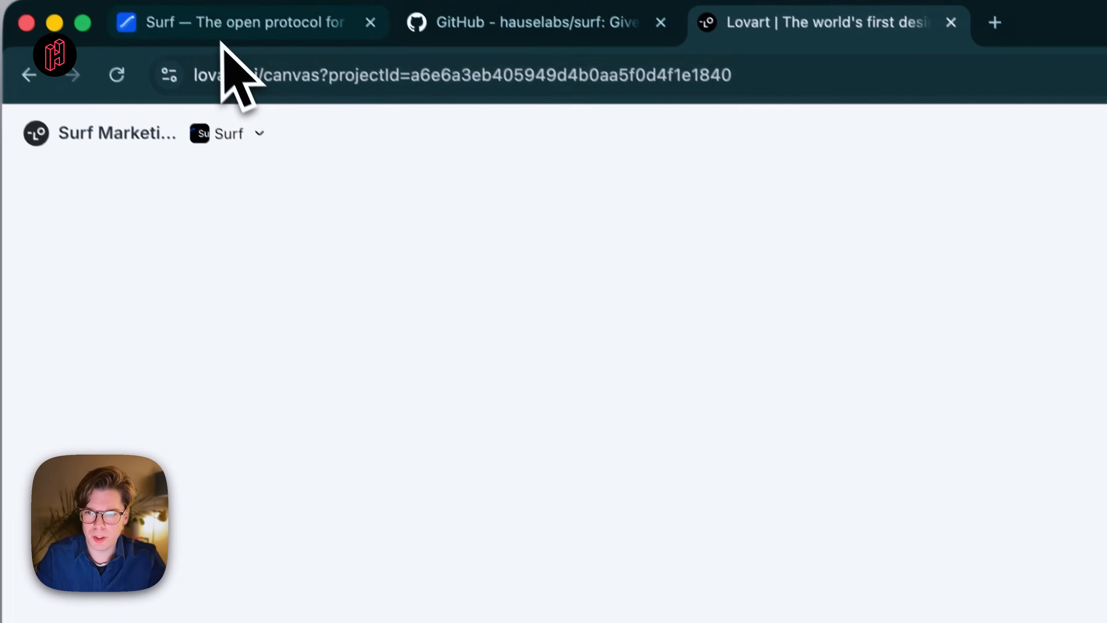
{"action": "left_click", "coordinate": [231, 22]}
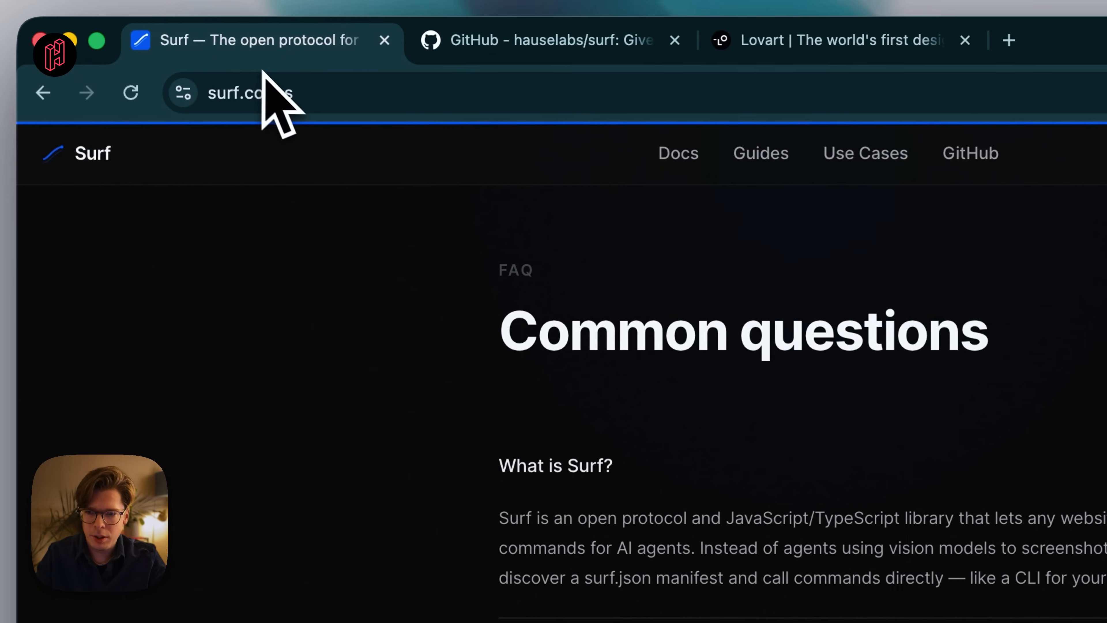
{"action": "left_click", "coordinate": [280, 87]}
{"action": "key", "text": "super+c"}
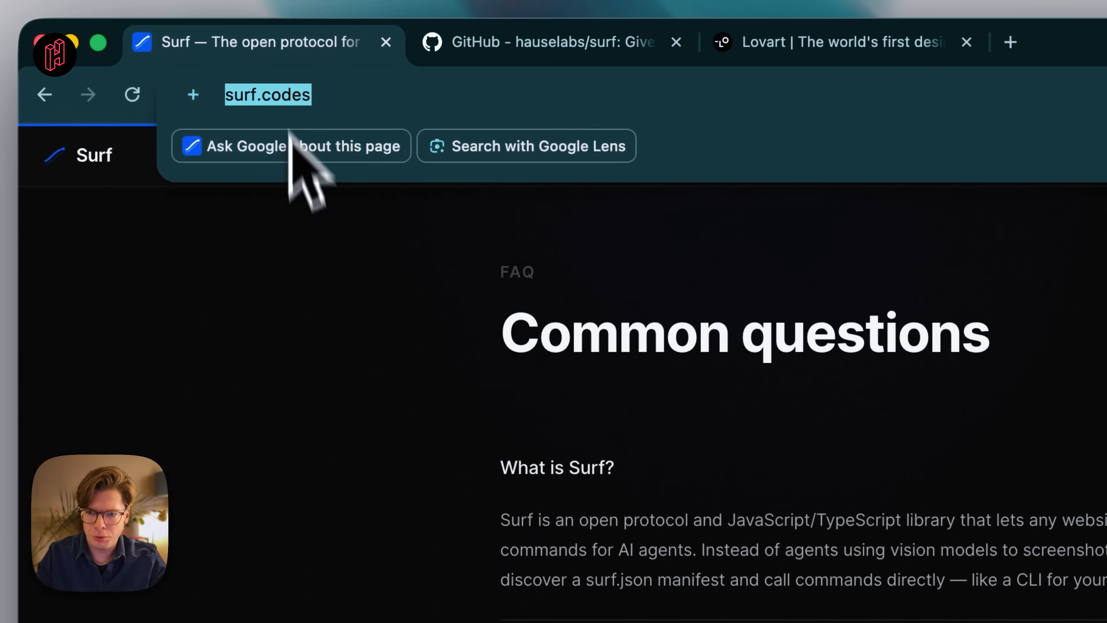
{"action": "left_click", "coordinate": [309, 304]}
{"action": "left_click", "coordinate": [643, 49]}
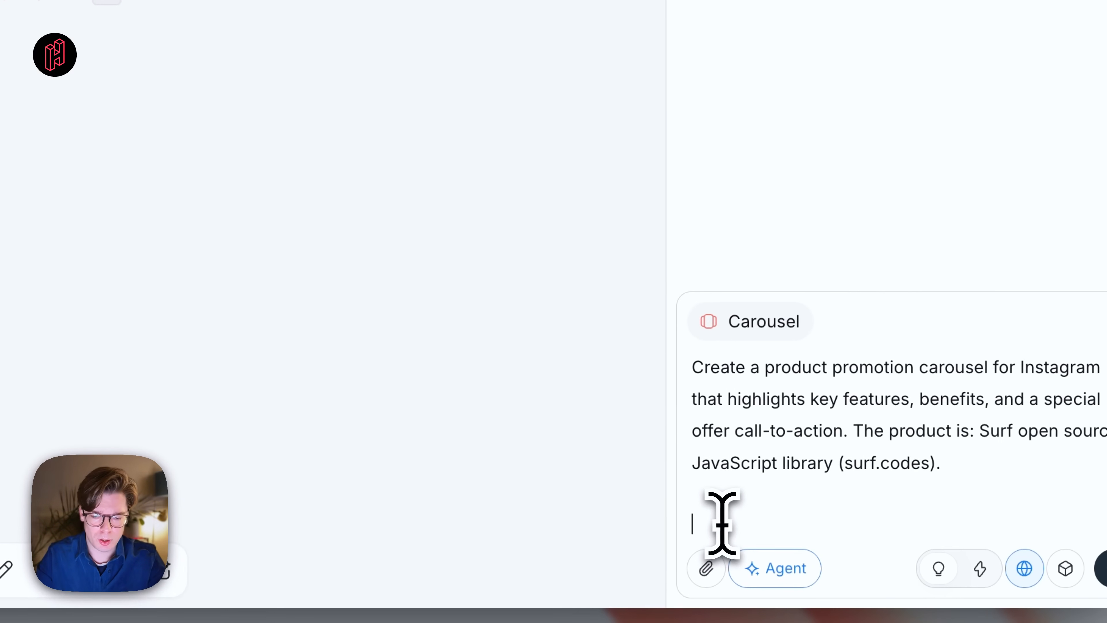
{"action": "type", "text": "Do your "}
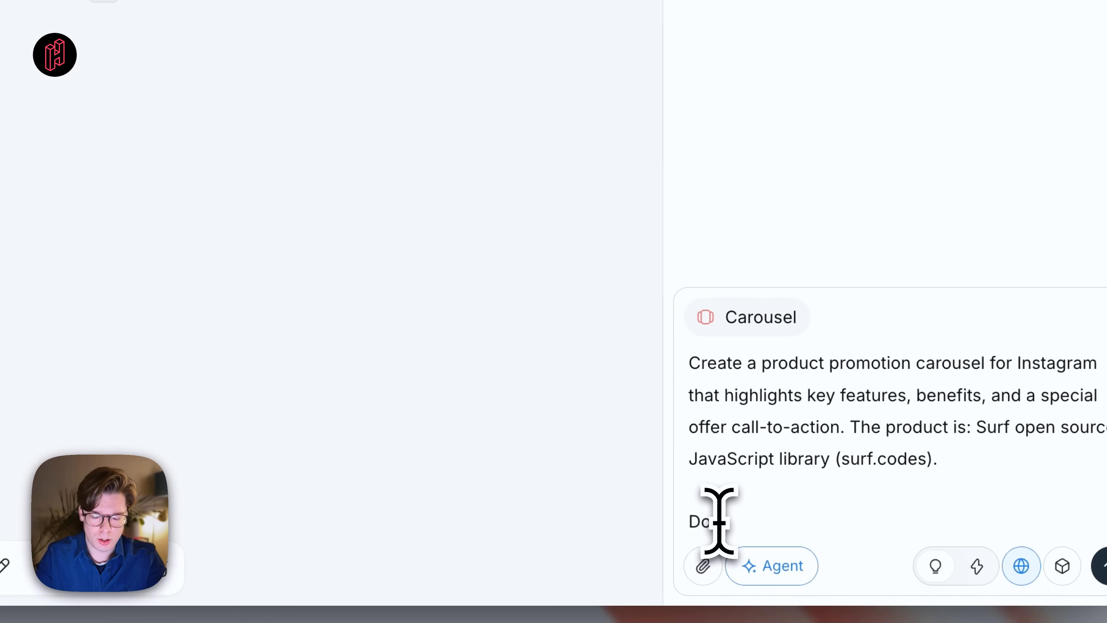
{"action": "type", "text": "own research here:"}
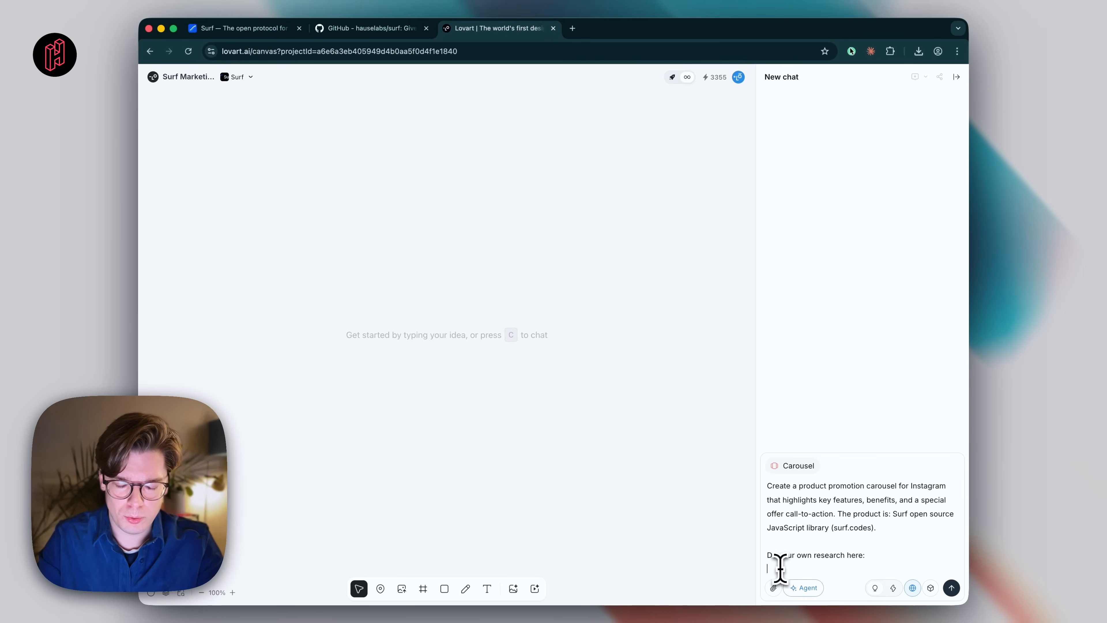
{"action": "key", "text": "shift+Return"}
{"action": "key", "text": "super+v"}
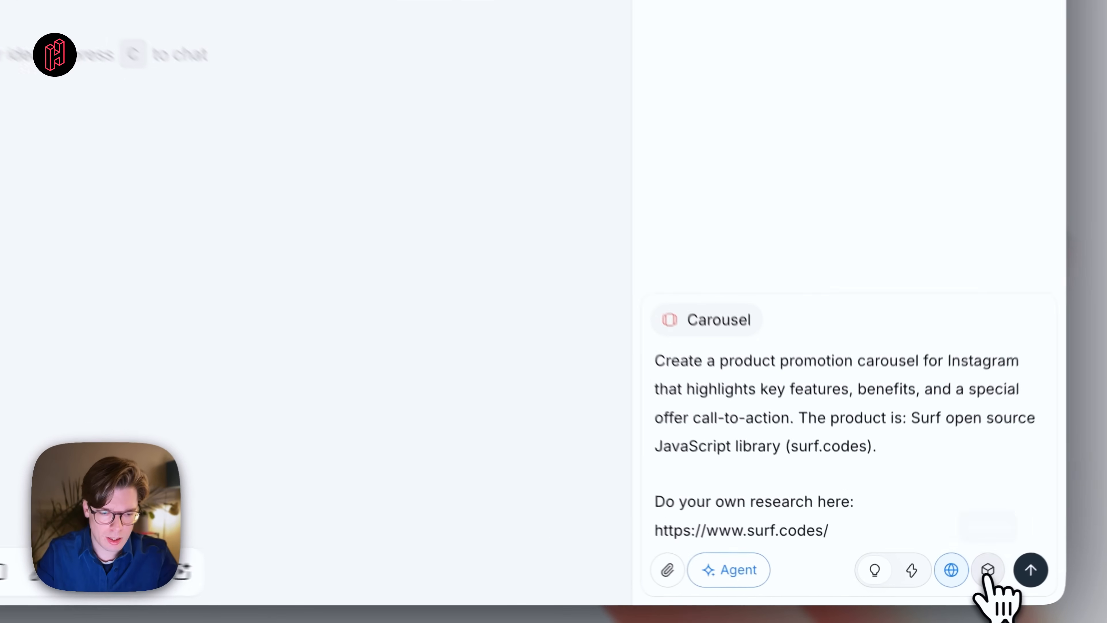
Look through the available generation models and select Nano Banana Pro as the image model for the request
{"action": "left_click", "coordinate": [930, 588]}
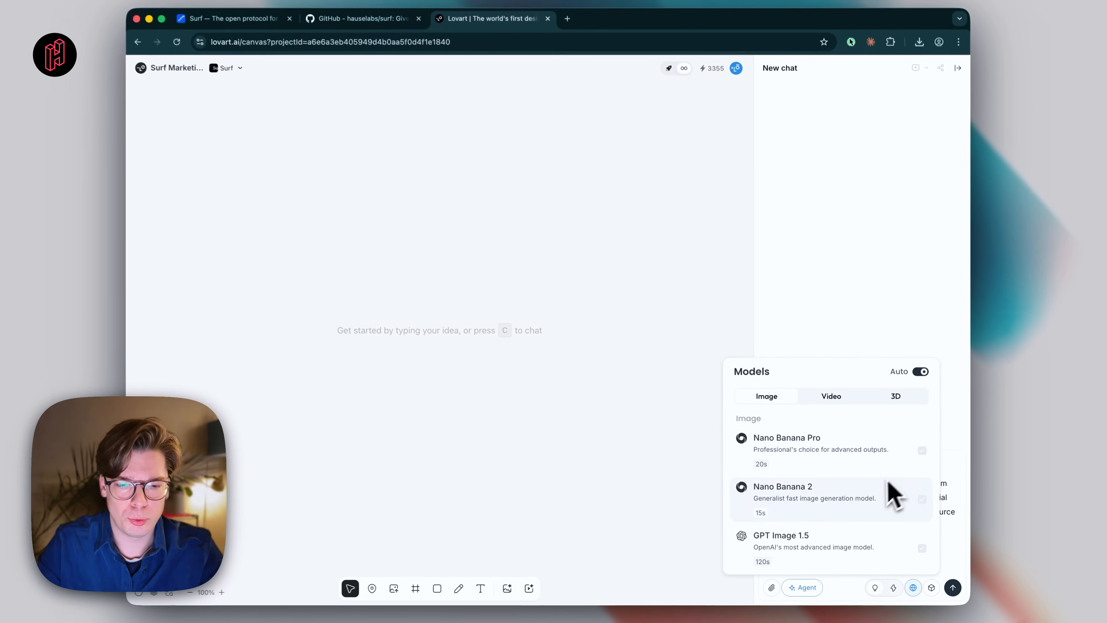
{"action": "scroll", "coordinate": [883, 506], "scroll_direction": "down", "scroll_amount": 5}
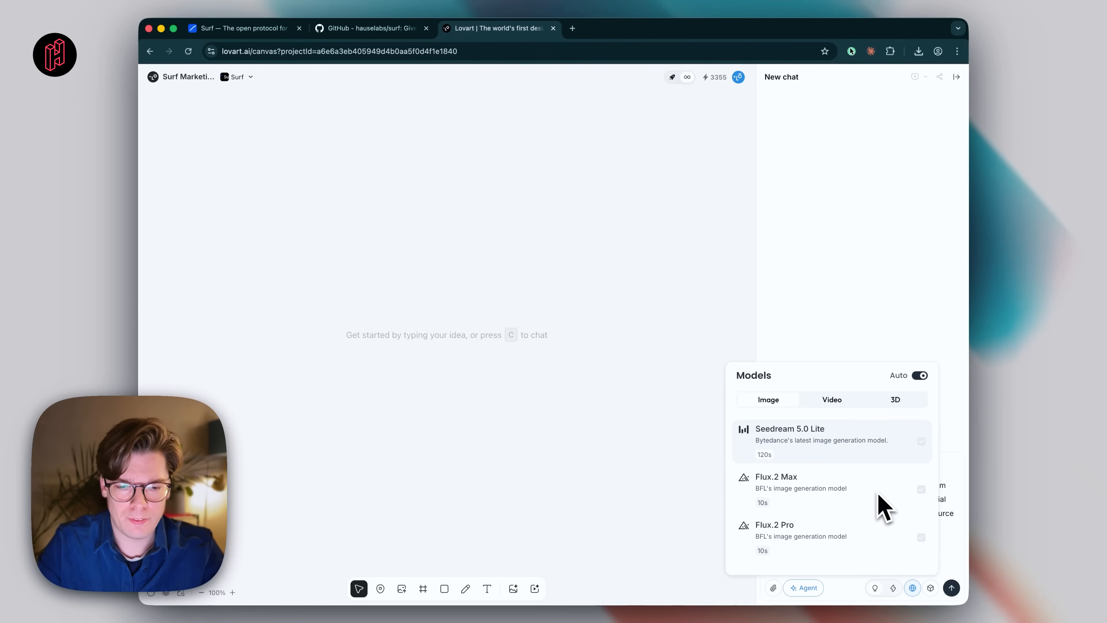
{"action": "scroll", "coordinate": [883, 506], "scroll_direction": "down", "scroll_amount": 10}
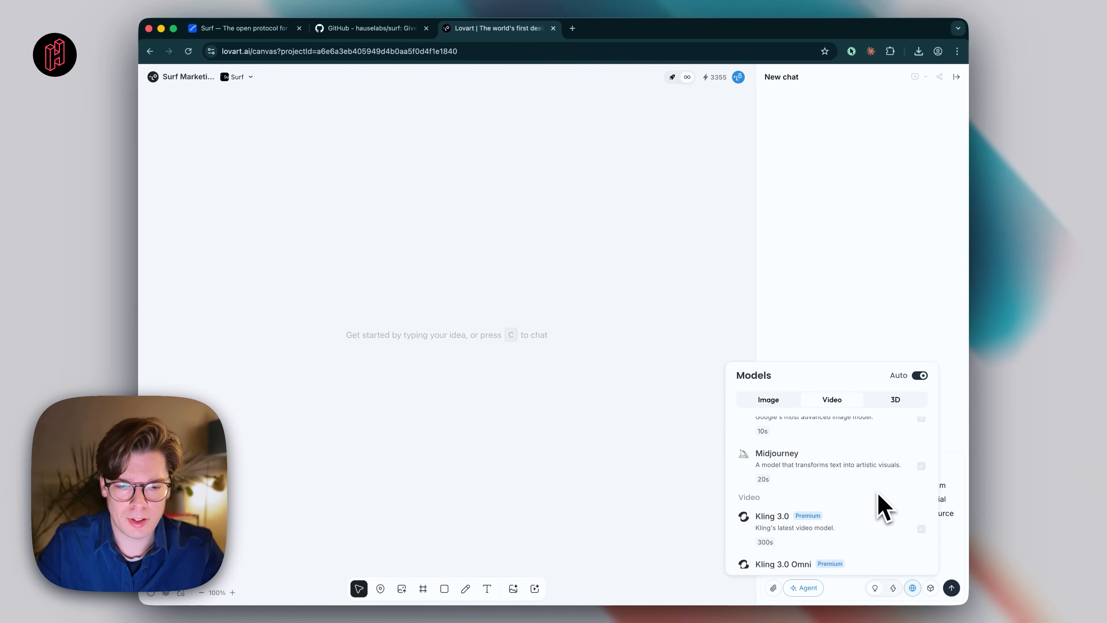
{"action": "scroll", "coordinate": [883, 506], "scroll_direction": "up", "scroll_amount": 10}
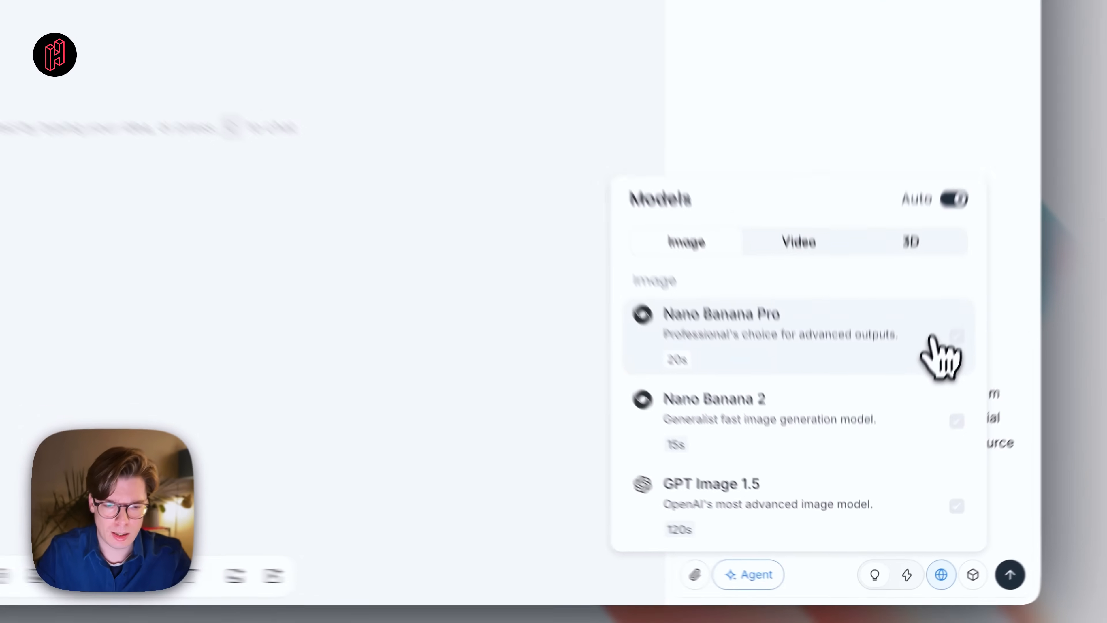
{"action": "left_click", "coordinate": [875, 463]}
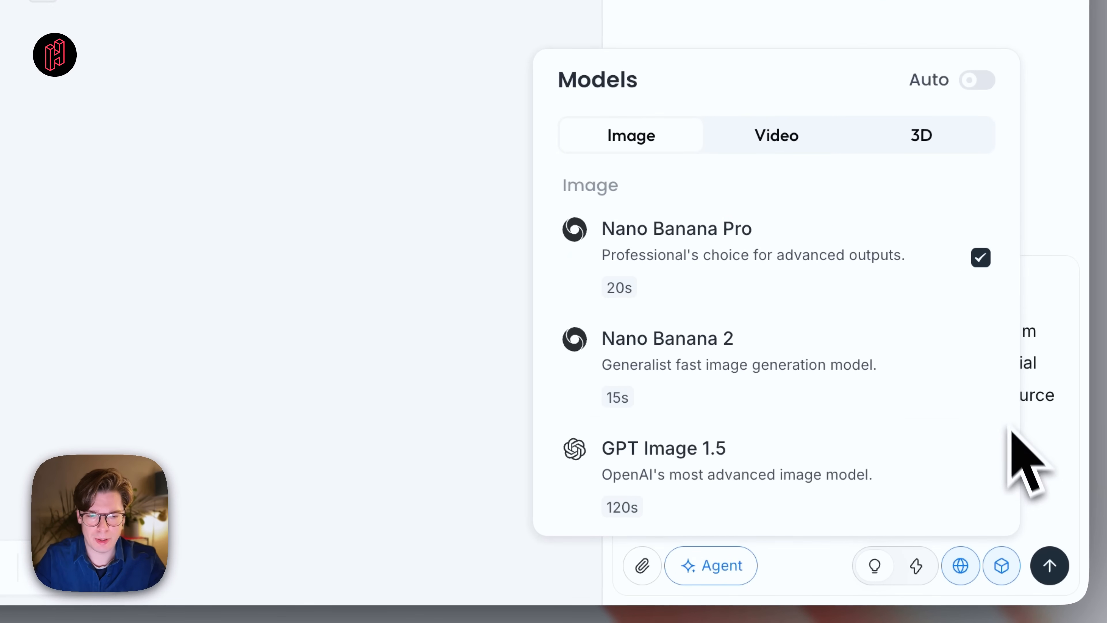
{"action": "left_click", "coordinate": [1059, 449]}
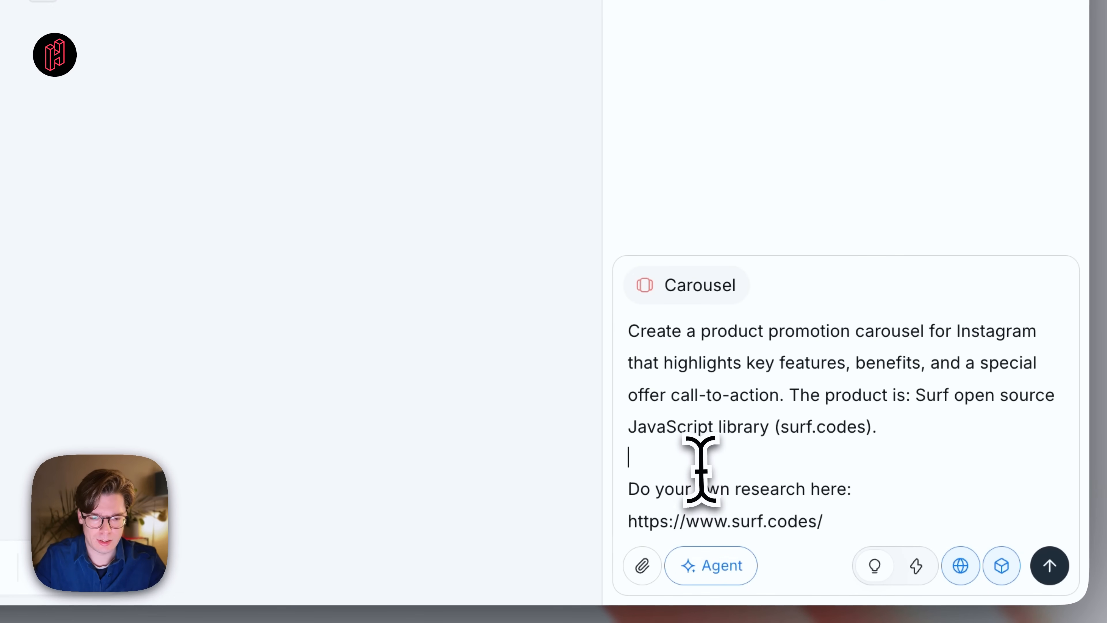
{"action": "key", "text": "Down"}
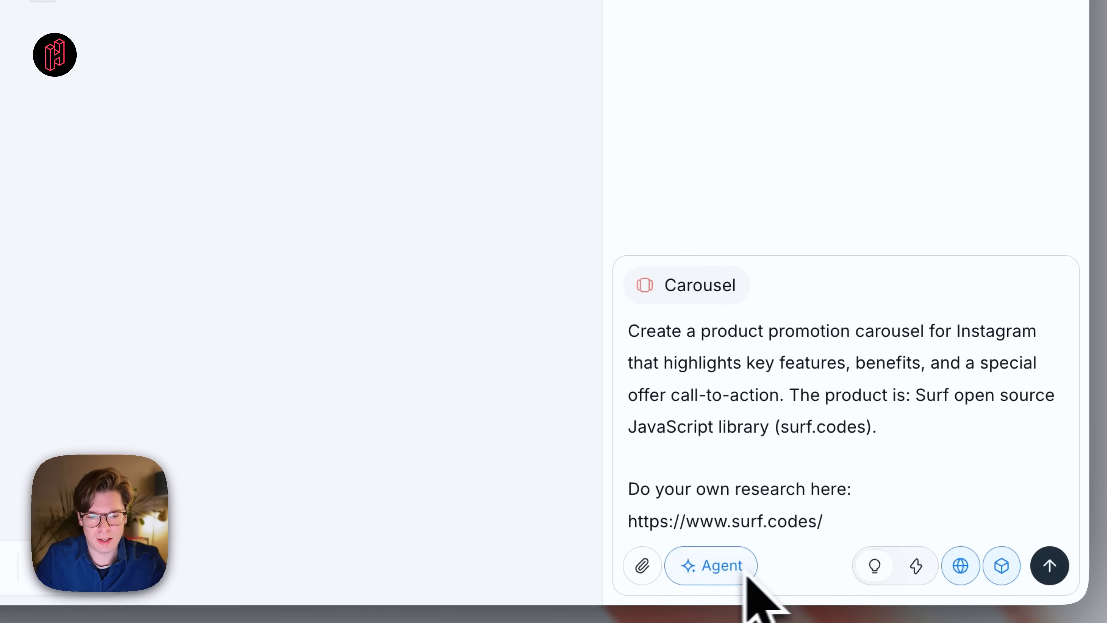
Check the generation mode choices, keep Agent, and submit the carousel prompt
{"action": "mouse_move", "coordinate": [737, 563]}
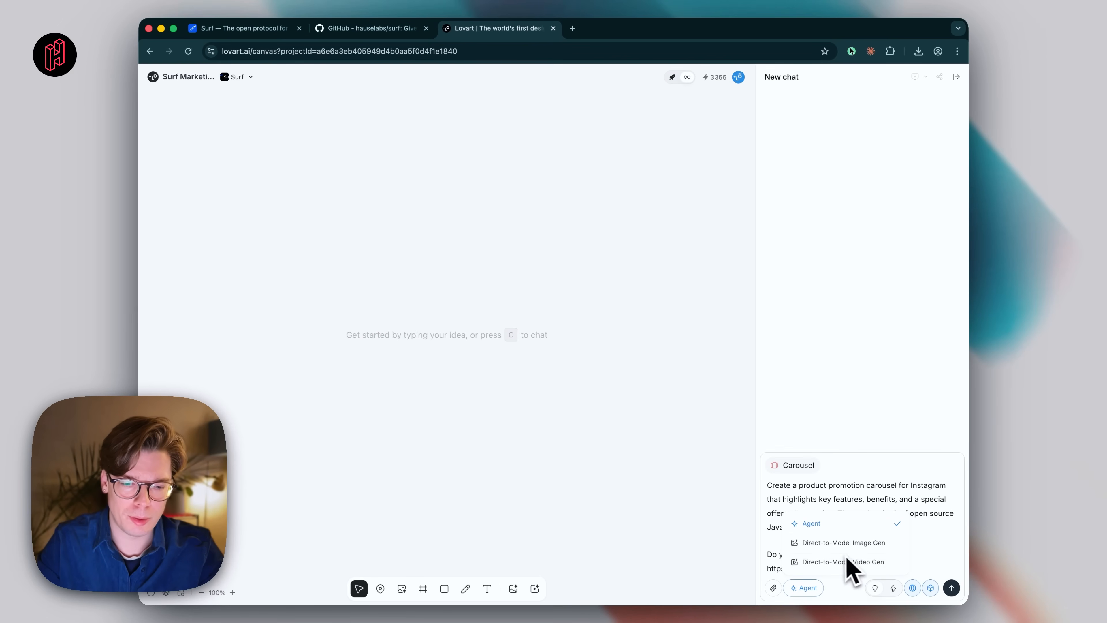
{"action": "left_click", "coordinate": [921, 524]}
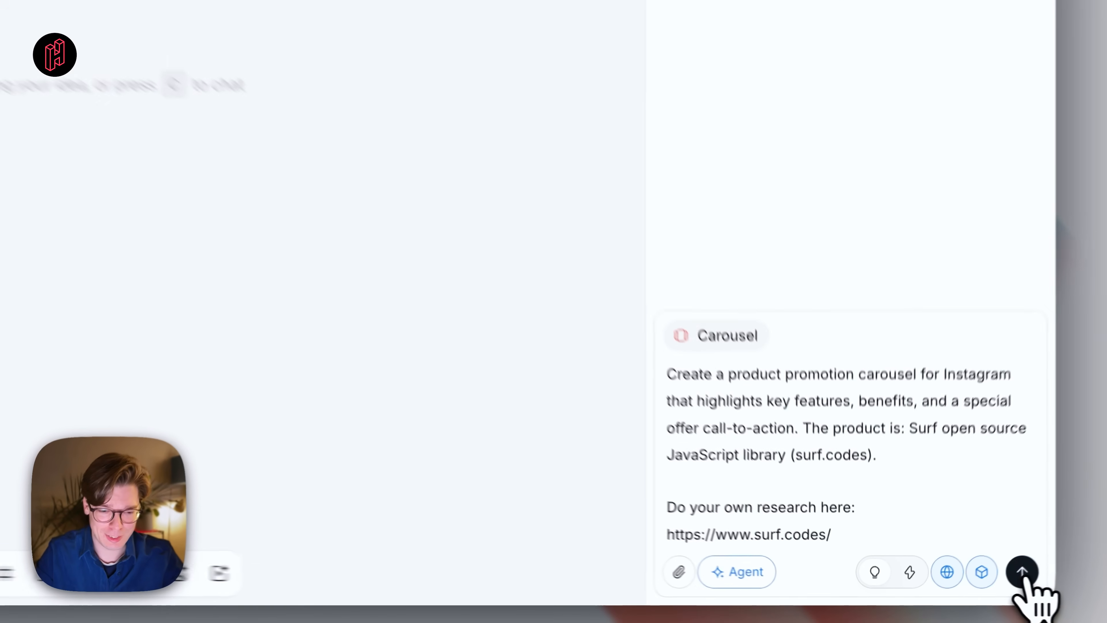
{"action": "left_click", "coordinate": [952, 588]}
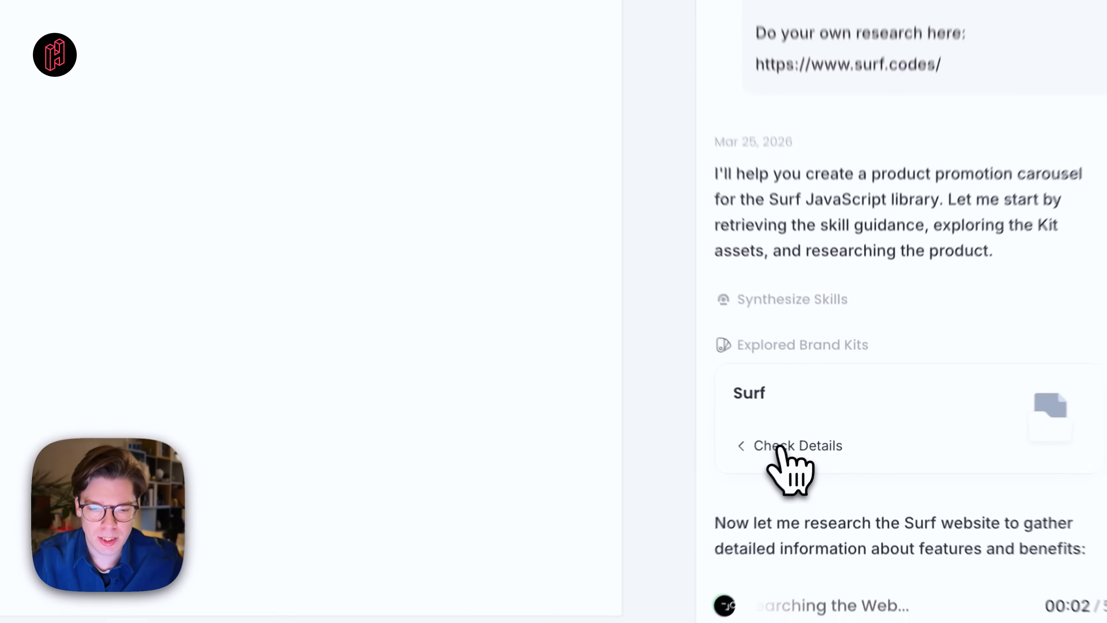
Open the details of the explored Surf brand kit and review its design guidance, color, fonts and photography
{"action": "left_click", "coordinate": [827, 437]}
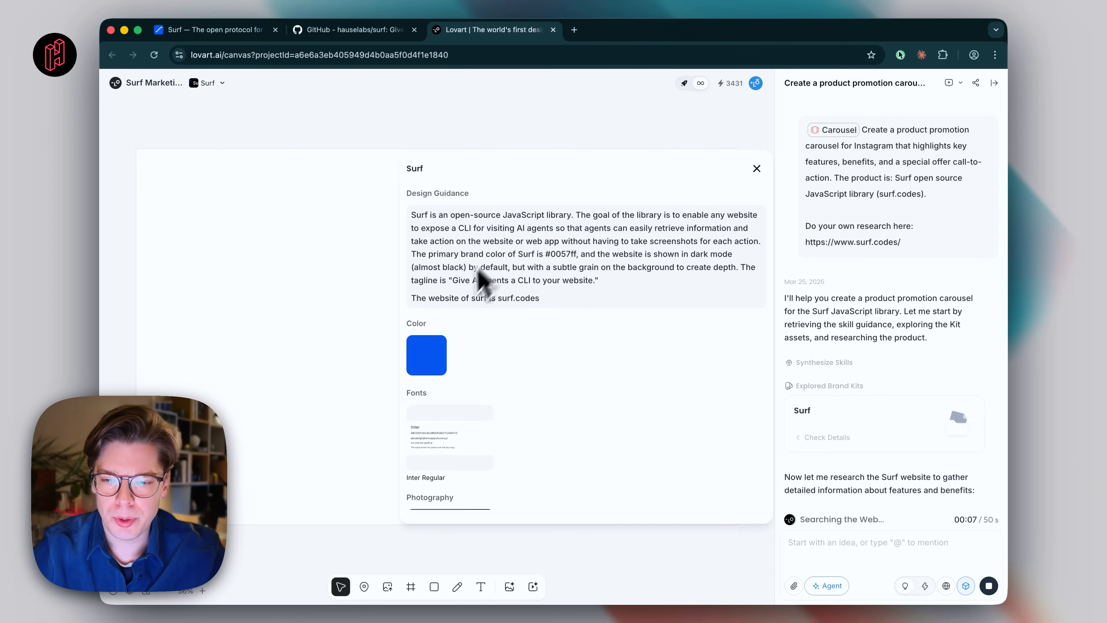
{"action": "scroll", "coordinate": [444, 356], "scroll_direction": "down", "scroll_amount": 2}
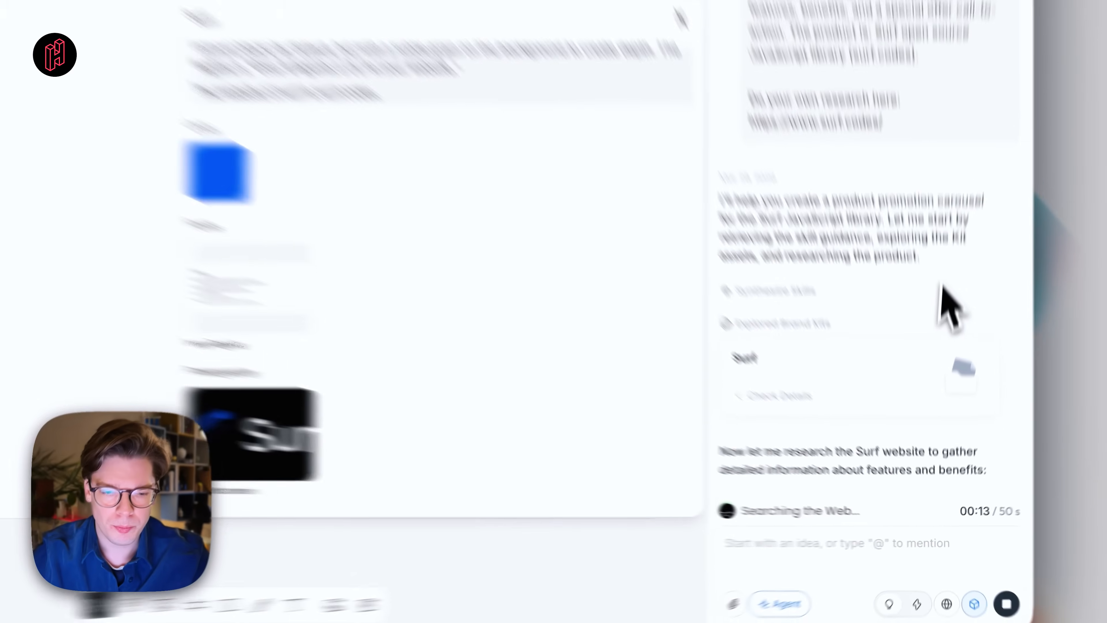
{"action": "left_click", "coordinate": [944, 355]}
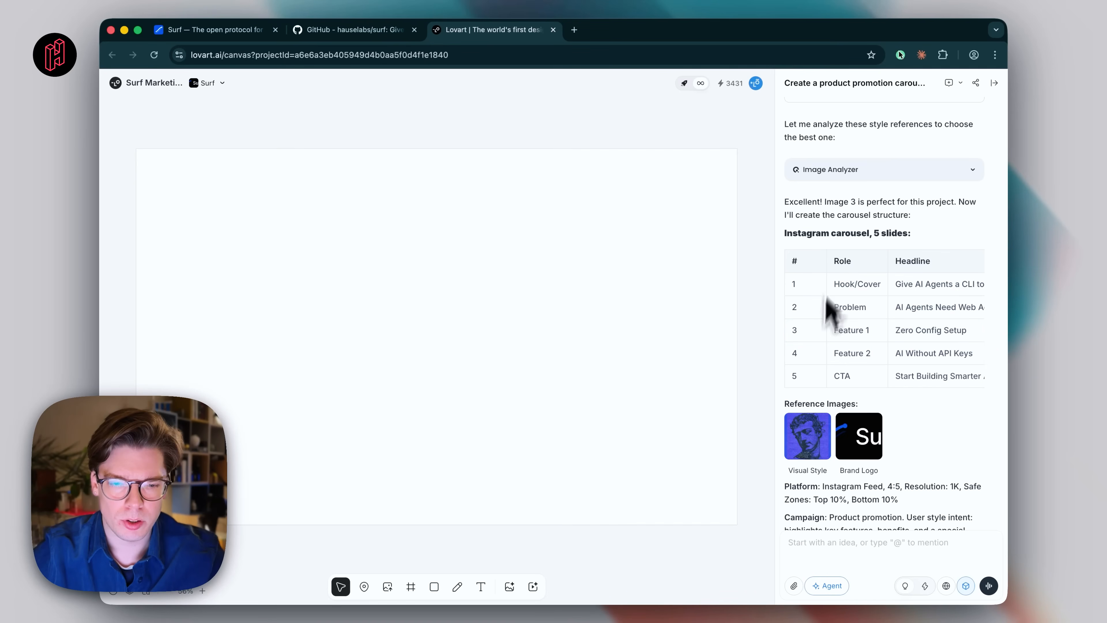
Review the proposed Instagram carousel plan, including its slide roles, headlines, subtext, platform, campaign and audience notes
{"action": "scroll", "coordinate": [908, 366], "scroll_direction": "right", "scroll_amount": 2}
{"action": "scroll", "coordinate": [914, 378], "scroll_direction": "left", "scroll_amount": 1}
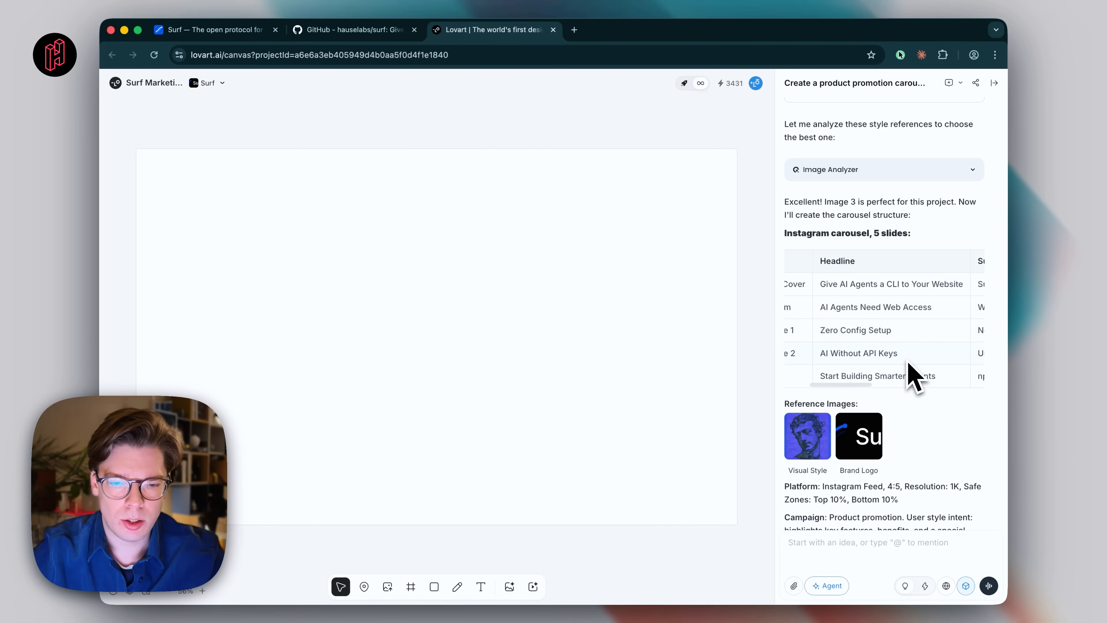
{"action": "scroll", "coordinate": [905, 362], "scroll_direction": "right", "scroll_amount": 1}
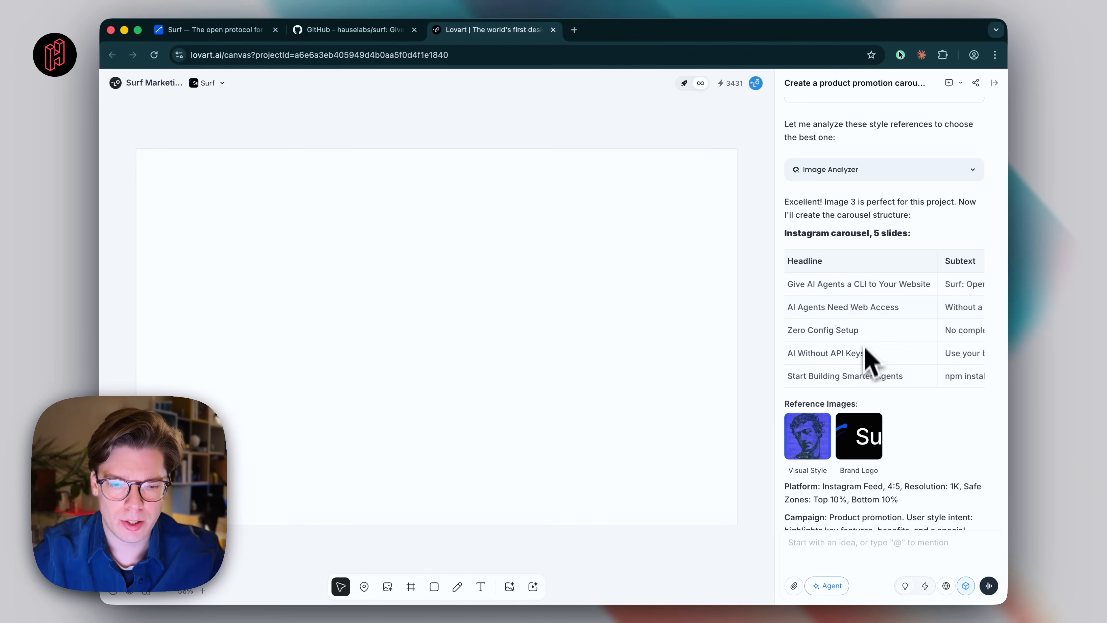
{"action": "scroll", "coordinate": [870, 362], "scroll_direction": "down", "scroll_amount": 1}
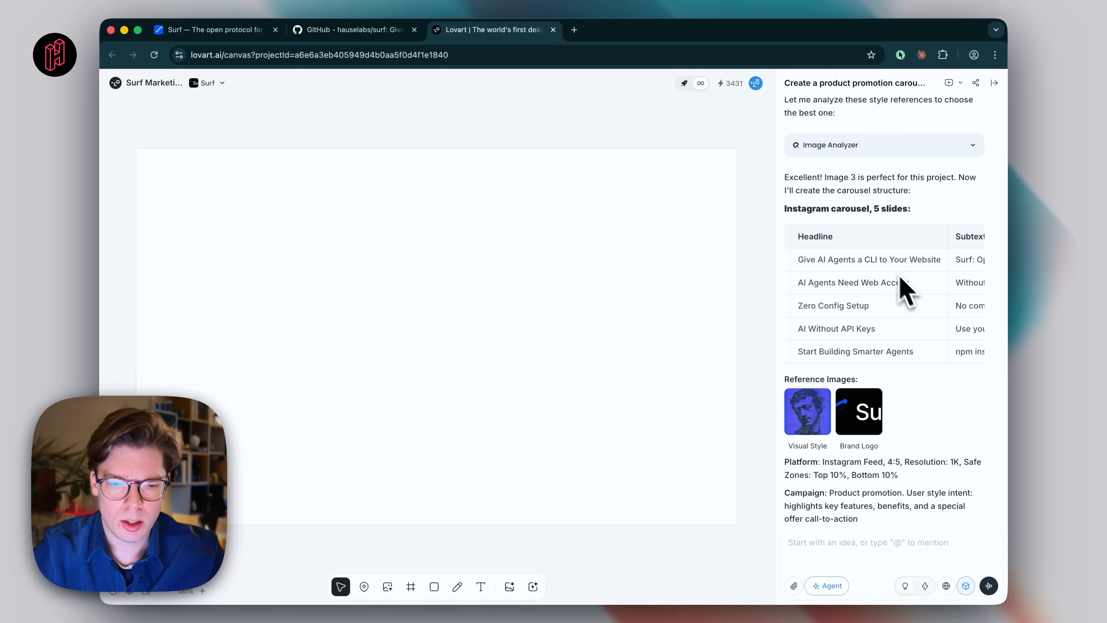
{"action": "scroll", "coordinate": [826, 332], "scroll_direction": "down", "scroll_amount": 1}
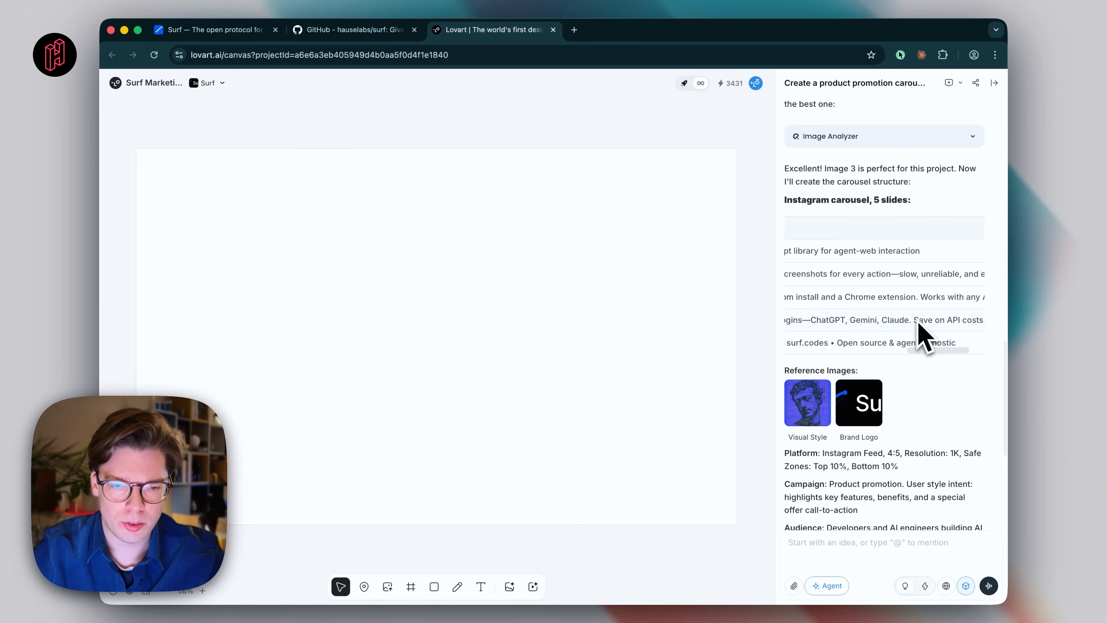
{"action": "scroll", "coordinate": [920, 336], "scroll_direction": "down", "scroll_amount": 4}
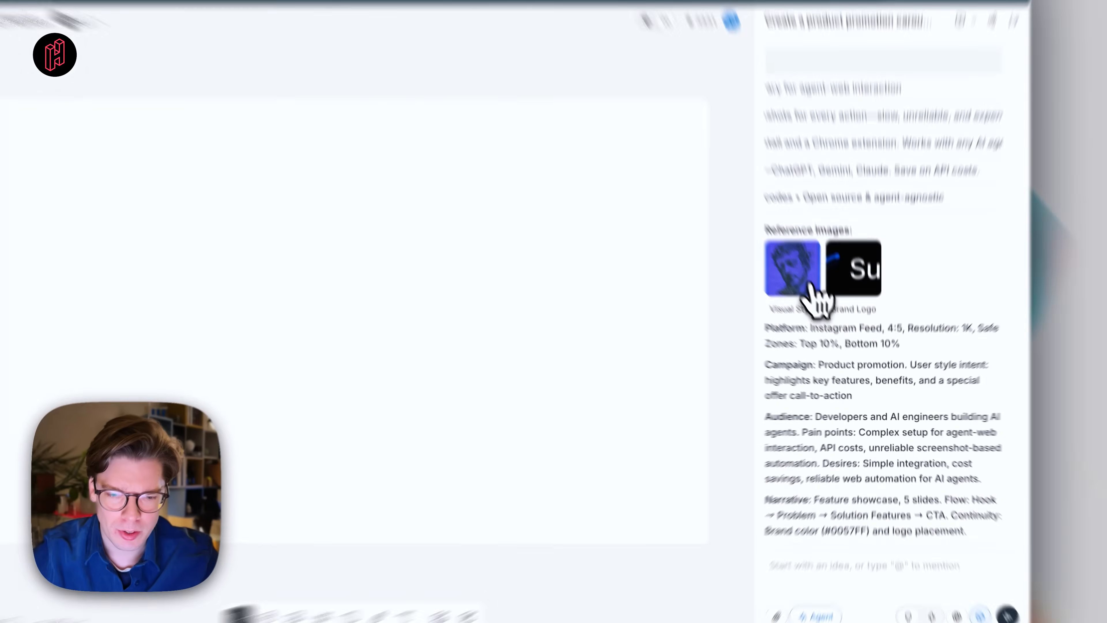
Enlarge the Visual Style reference image, close it, and look over the style references the agent found
{"action": "left_click", "coordinate": [819, 306]}
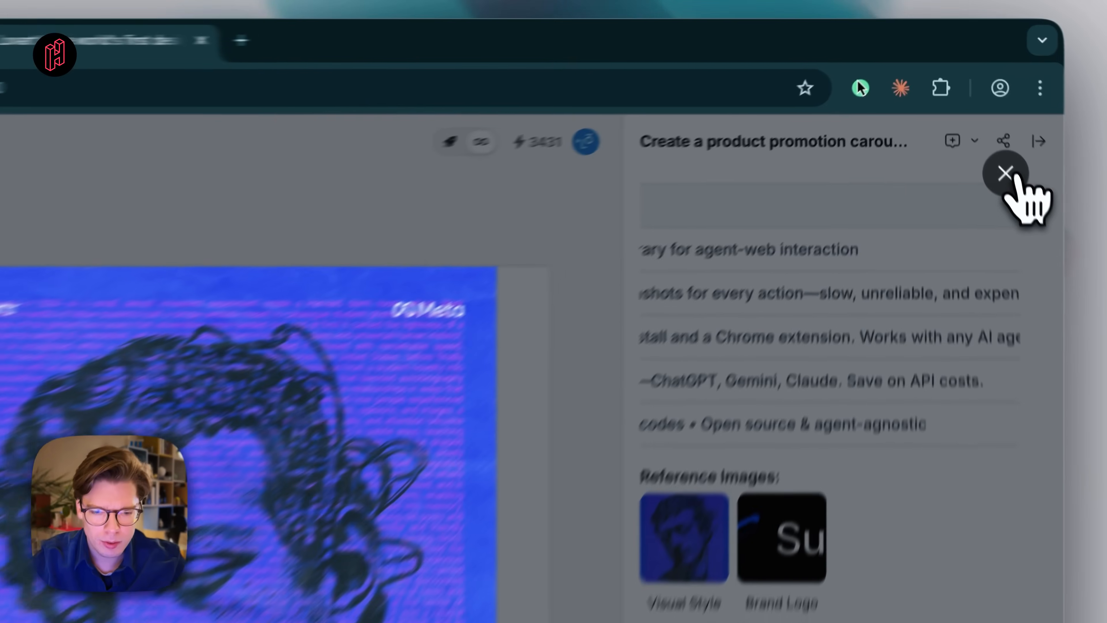
{"action": "left_click", "coordinate": [977, 99]}
{"action": "scroll", "coordinate": [868, 314], "scroll_direction": "down", "scroll_amount": 10}
{"action": "scroll", "coordinate": [865, 314], "scroll_direction": "down", "scroll_amount": 15}
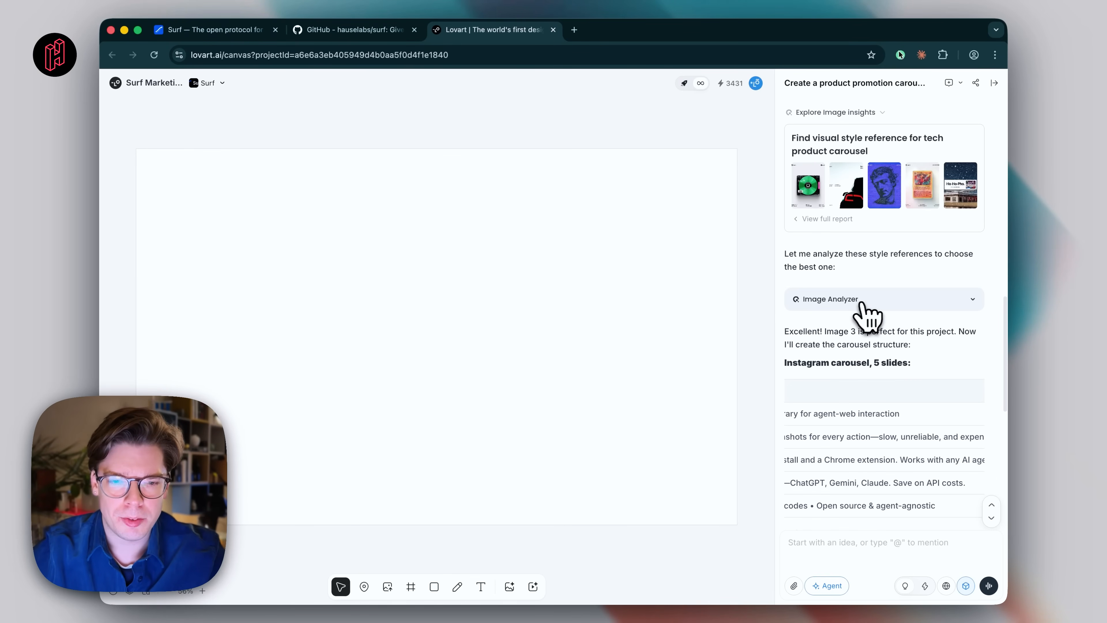
Approve the carousel plan by sending the suggested reply "Looks good, start generating"
{"action": "scroll", "coordinate": [885, 340], "scroll_direction": "down", "scroll_amount": 3}
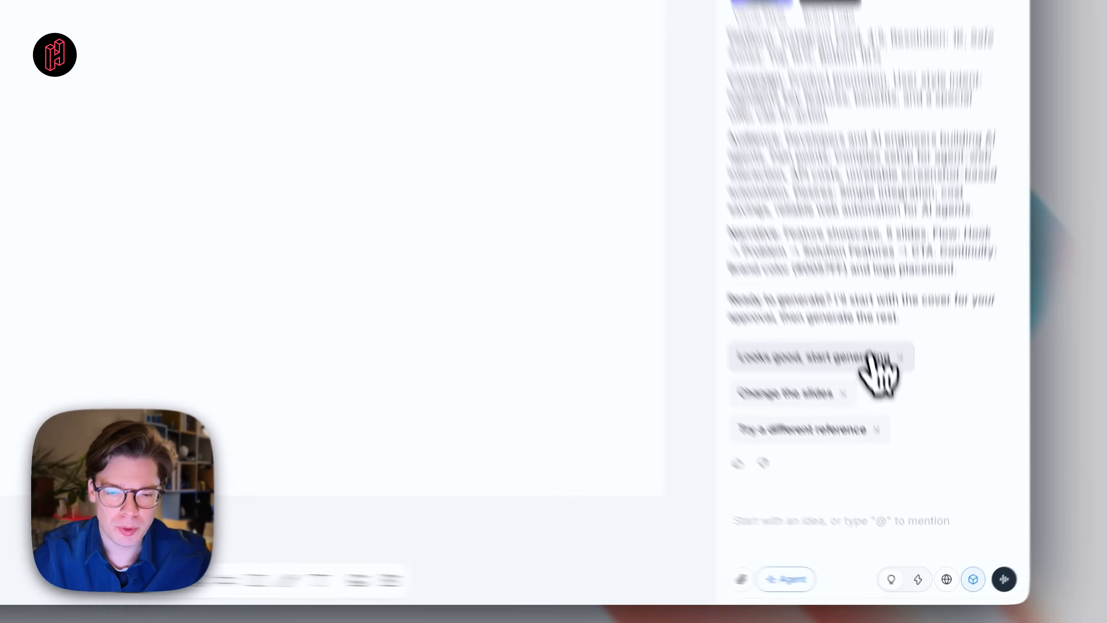
{"action": "left_click", "coordinate": [901, 416]}
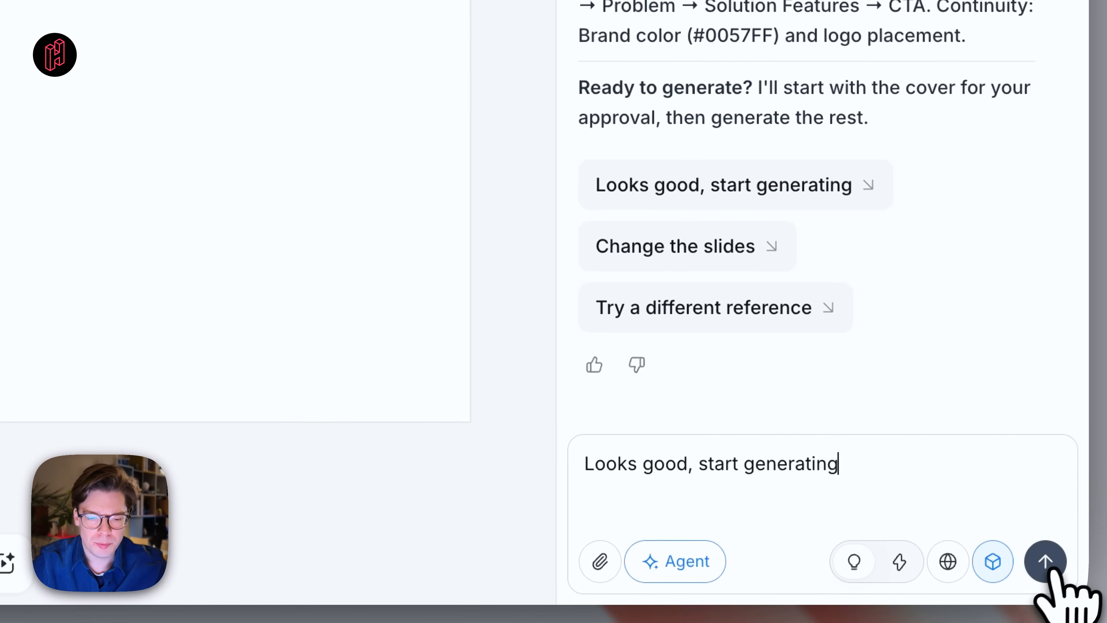
{"action": "left_click", "coordinate": [1045, 561]}
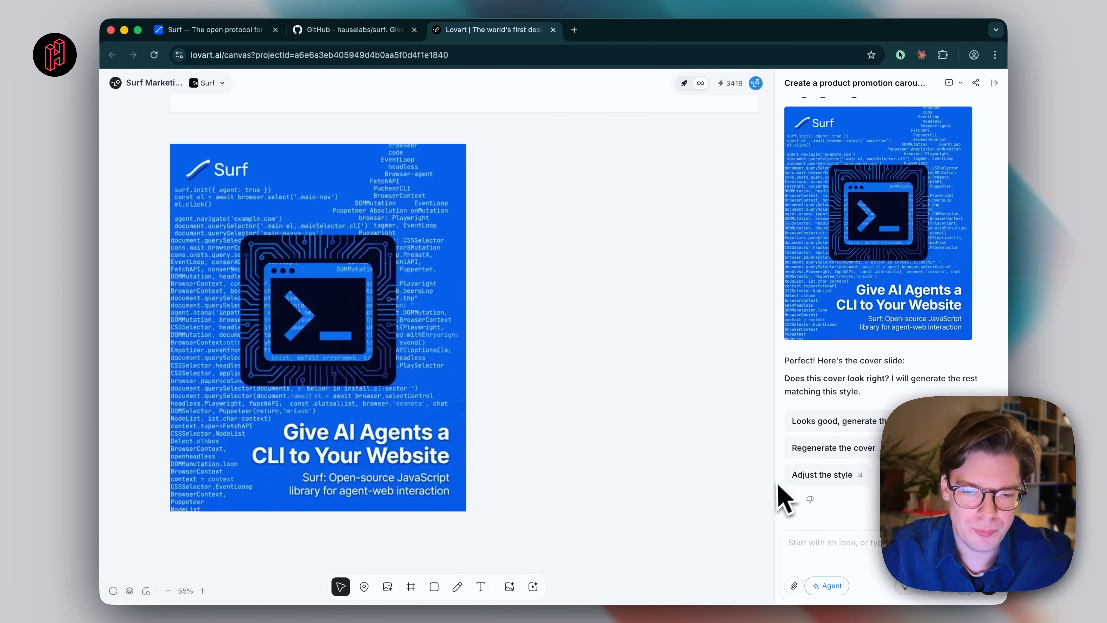
Request a cover style adjustment: remove the big black chip icon, keep headers and subheaders flat without drop shadow, and use the exact brand blue
{"action": "left_click", "coordinate": [843, 475]}
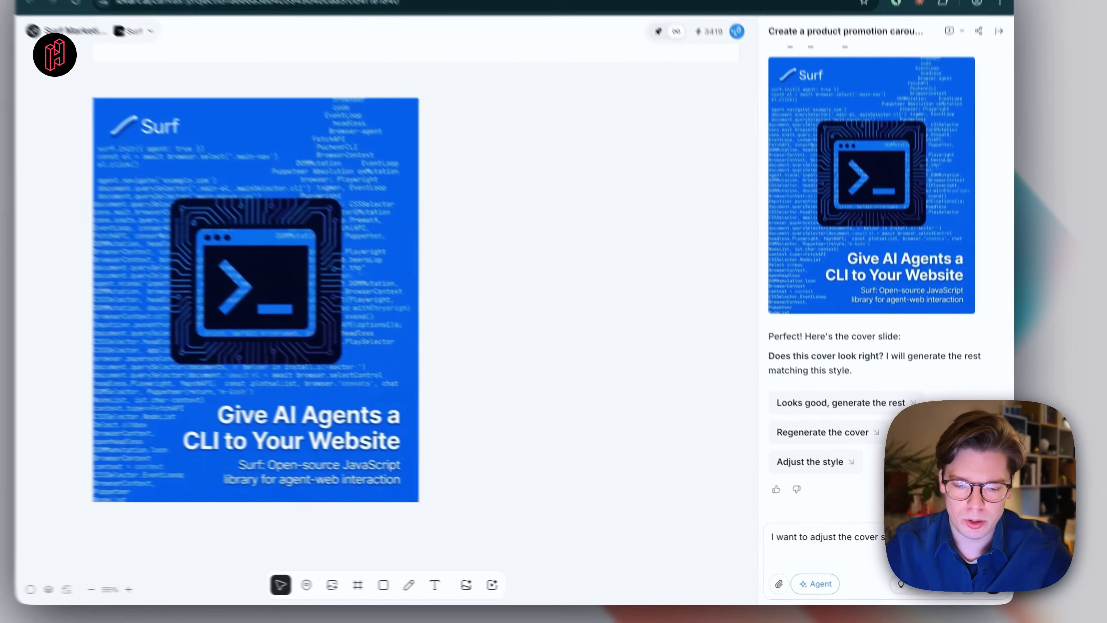
{"action": "type", "text": "Over"}
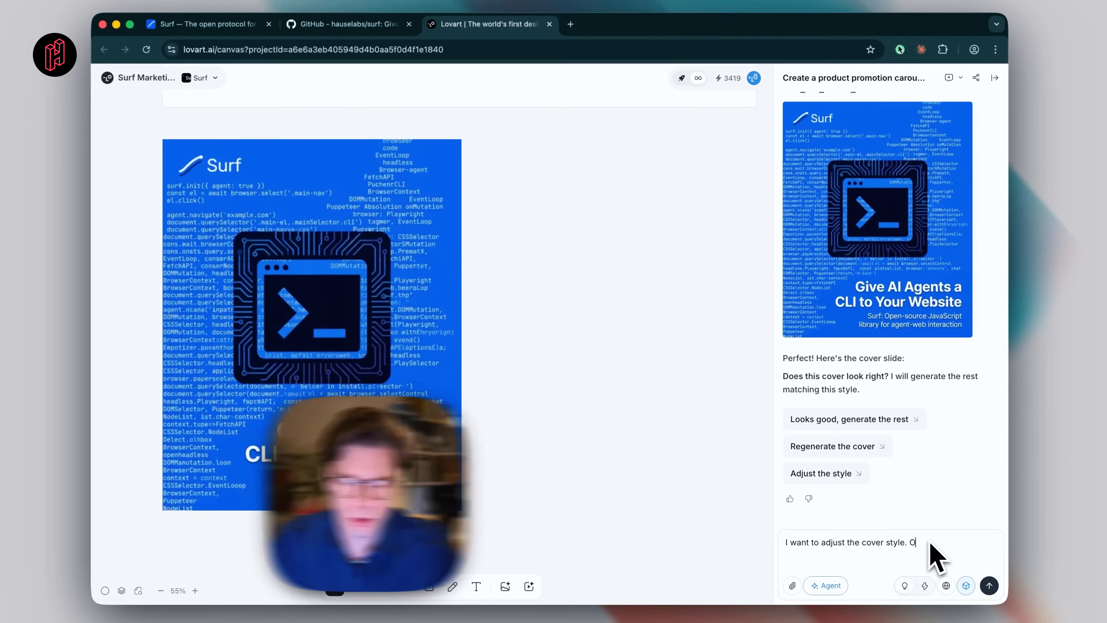
{"action": "type", "text": "all looks g"}
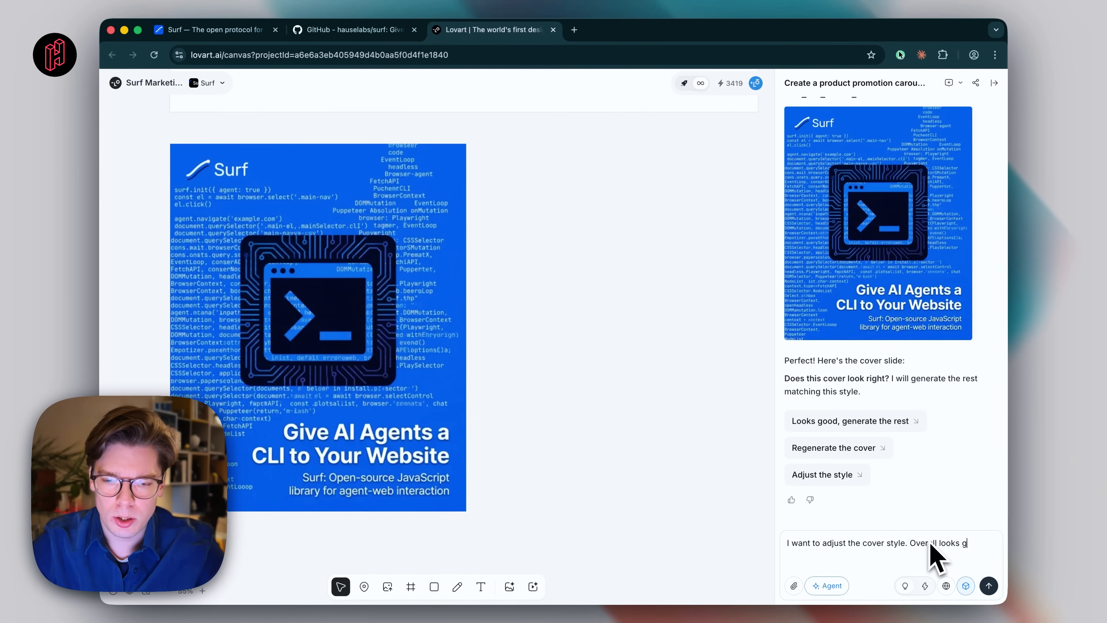
{"action": "type", "text": "ood, but"}
{"action": "type", "text": "remove the big black chip icon (keep focus on the artistic code in the background), and then make sure the header and subheaders ne"}
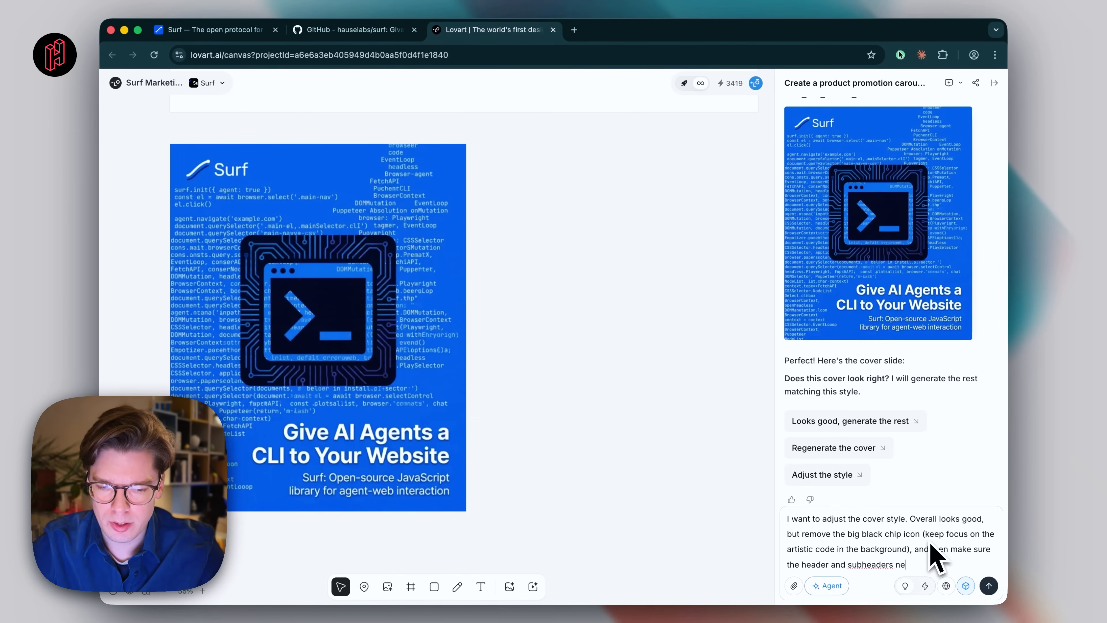
{"action": "type", "text": "ver have any drop sh"}
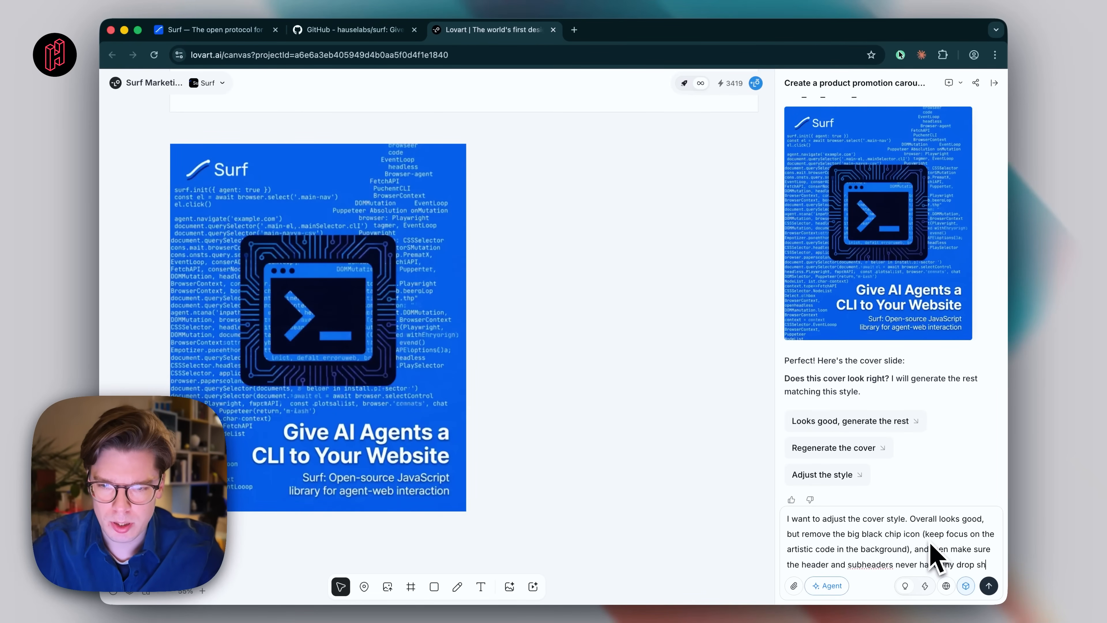
{"action": "type", "text": "adow (keep it flat). And make sure the blue color is"}
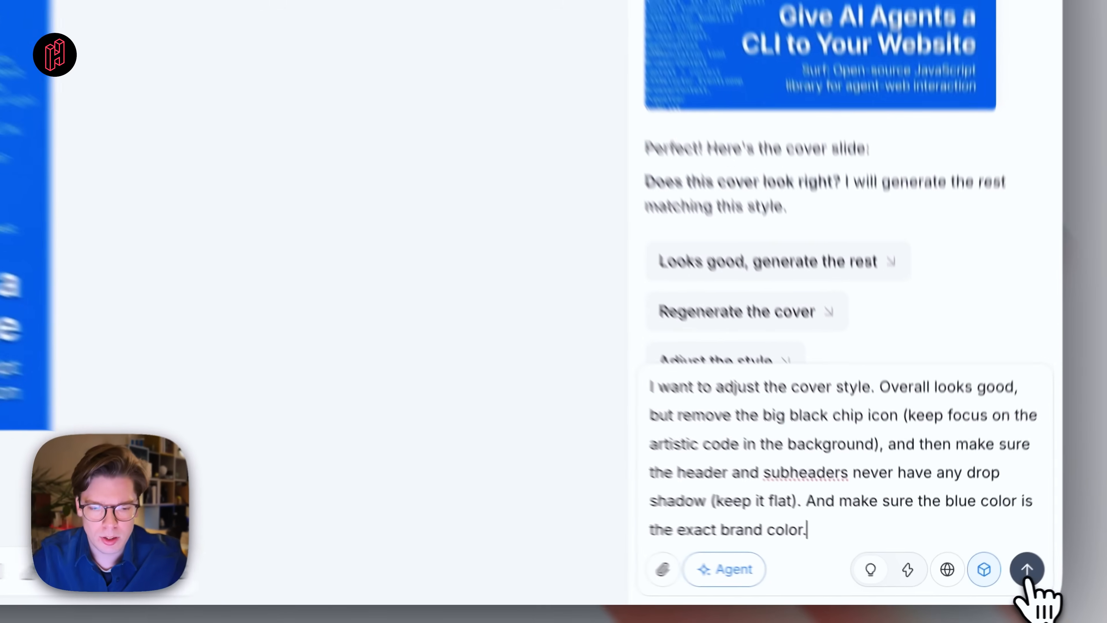
{"action": "left_click", "coordinate": [989, 586]}
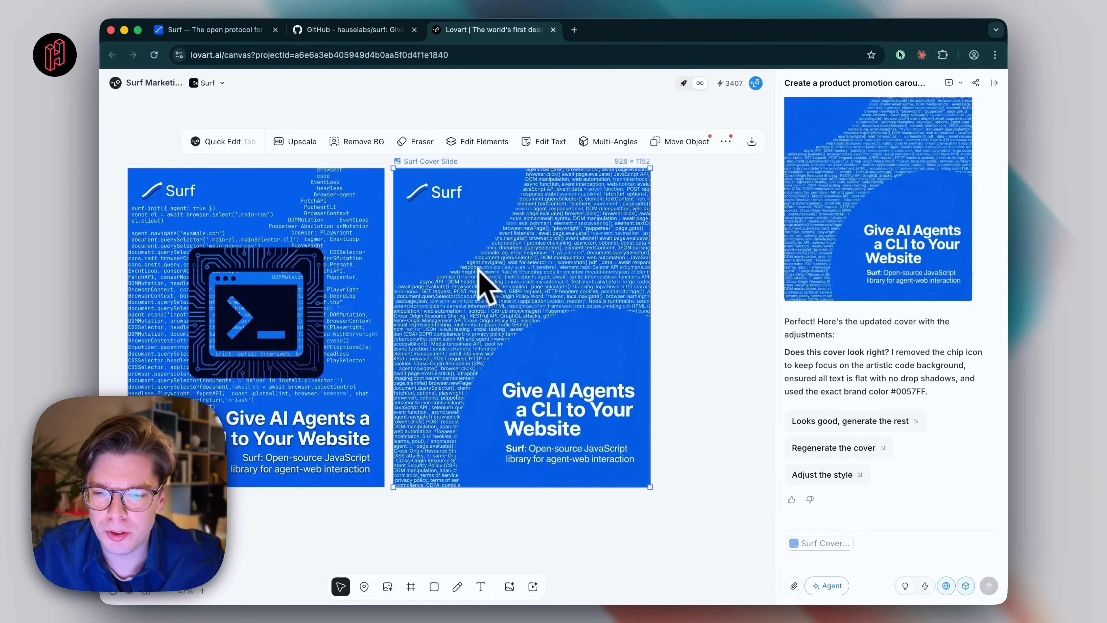
Upscale the updated Surf cover slide to 2K
{"action": "scroll", "coordinate": [486, 283], "scroll_direction": "up", "scroll_amount": 5}
{"action": "scroll", "coordinate": [594, 314], "scroll_direction": "down", "scroll_amount": 4}
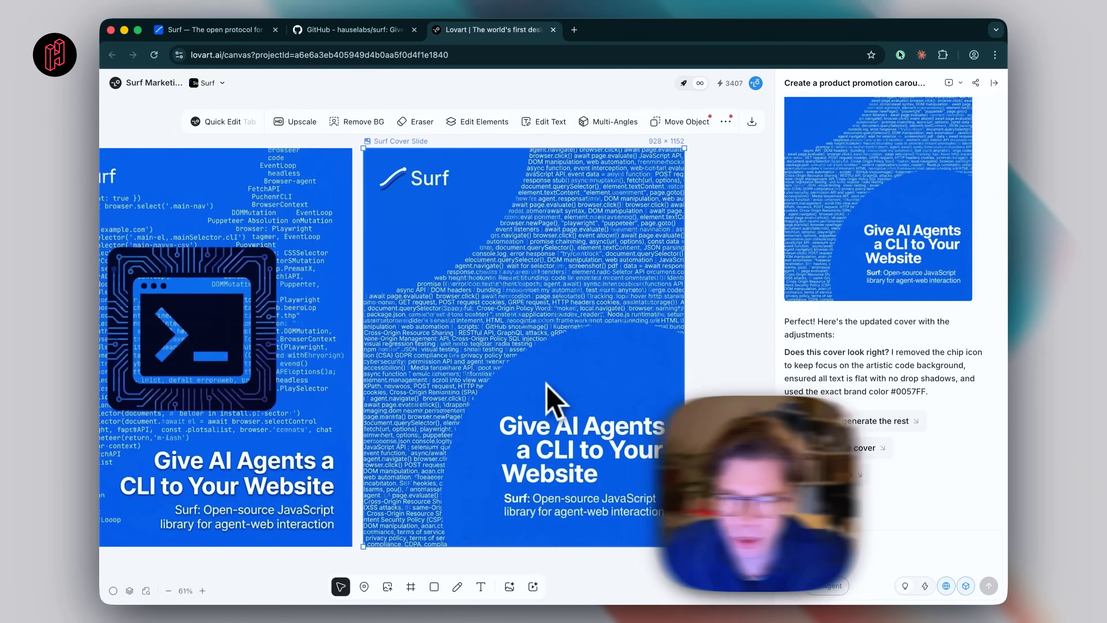
{"action": "scroll", "coordinate": [551, 395], "scroll_direction": "down", "scroll_amount": 2}
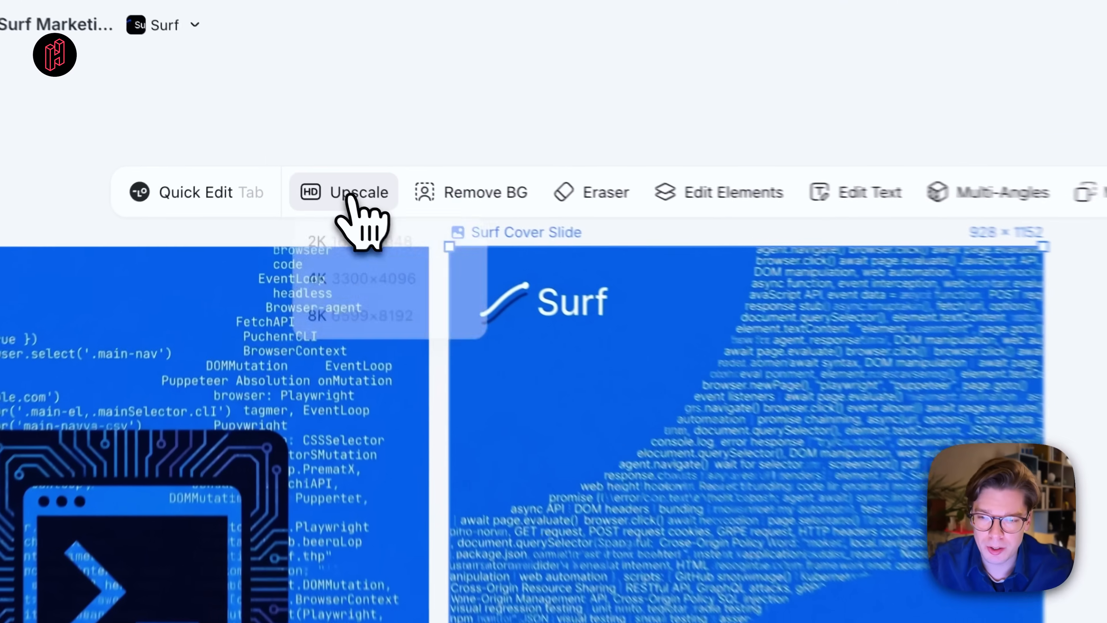
{"action": "left_click", "coordinate": [298, 168]}
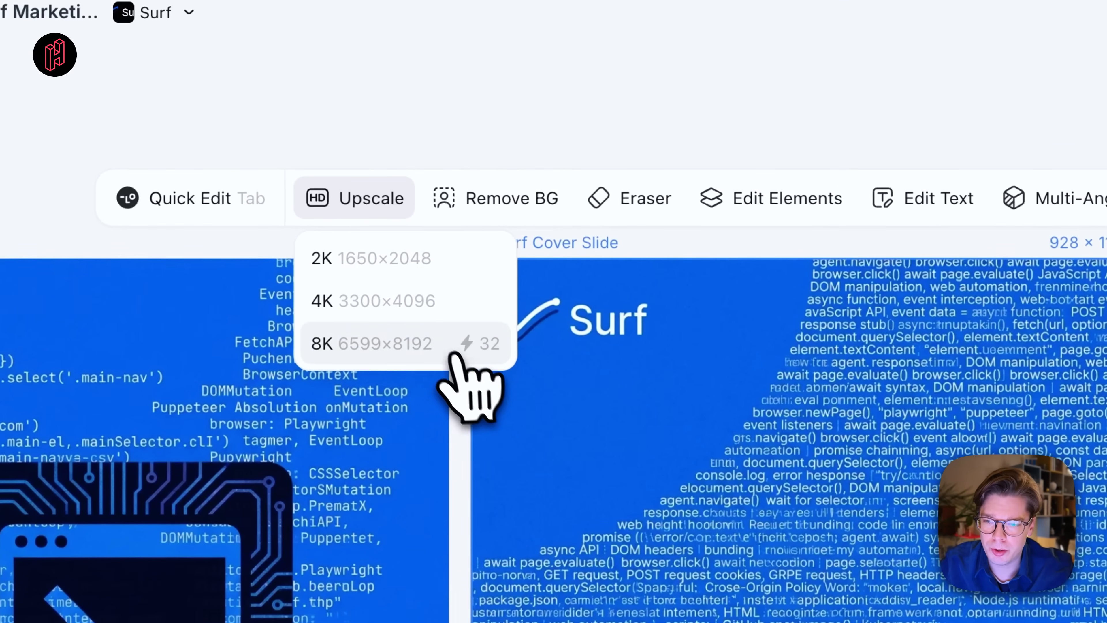
{"action": "left_click", "coordinate": [392, 267]}
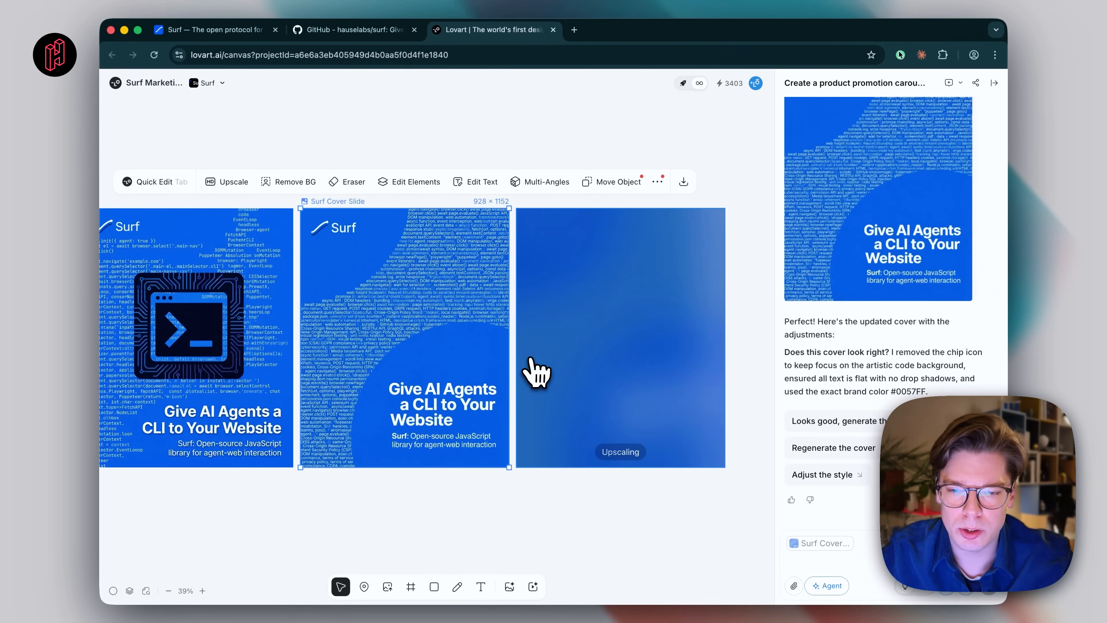
Examine the upscaled cover up close, checking the background code text, and compare it with the original cover
{"action": "scroll", "coordinate": [553, 408], "scroll_direction": "up", "scroll_amount": 3}
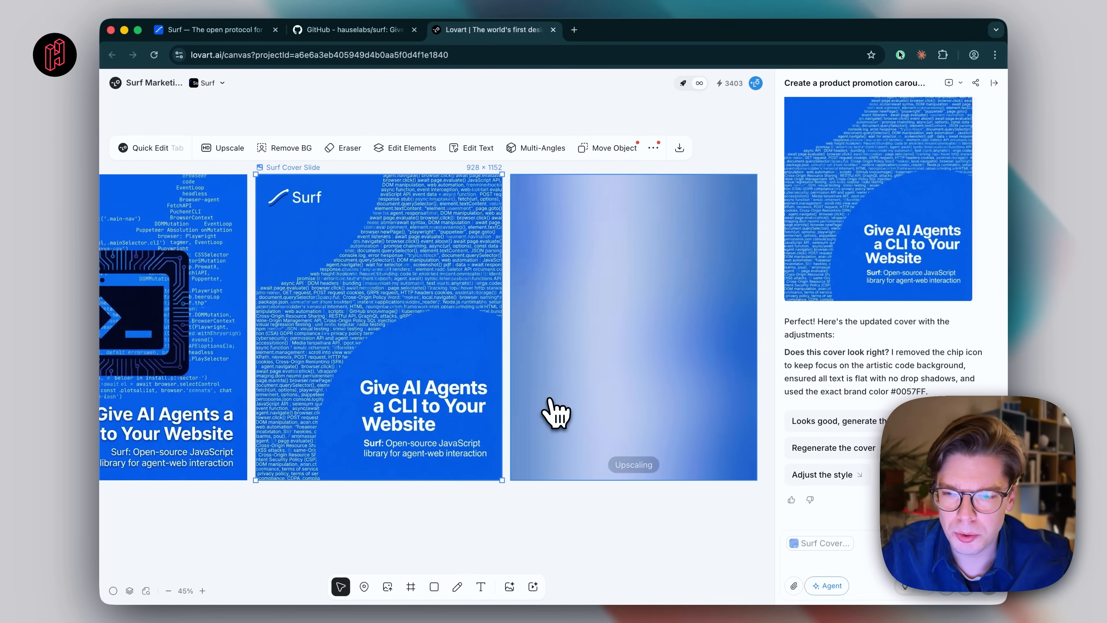
{"action": "scroll", "coordinate": [604, 303], "scroll_direction": "right", "scroll_amount": 1}
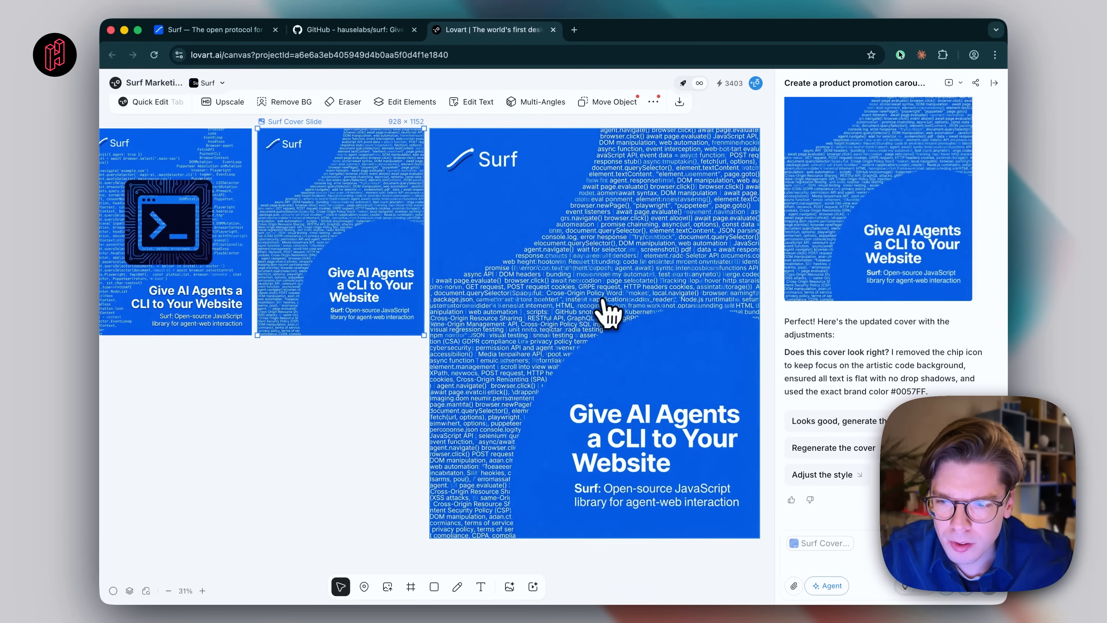
{"action": "scroll", "coordinate": [613, 310], "scroll_direction": "up", "scroll_amount": 5}
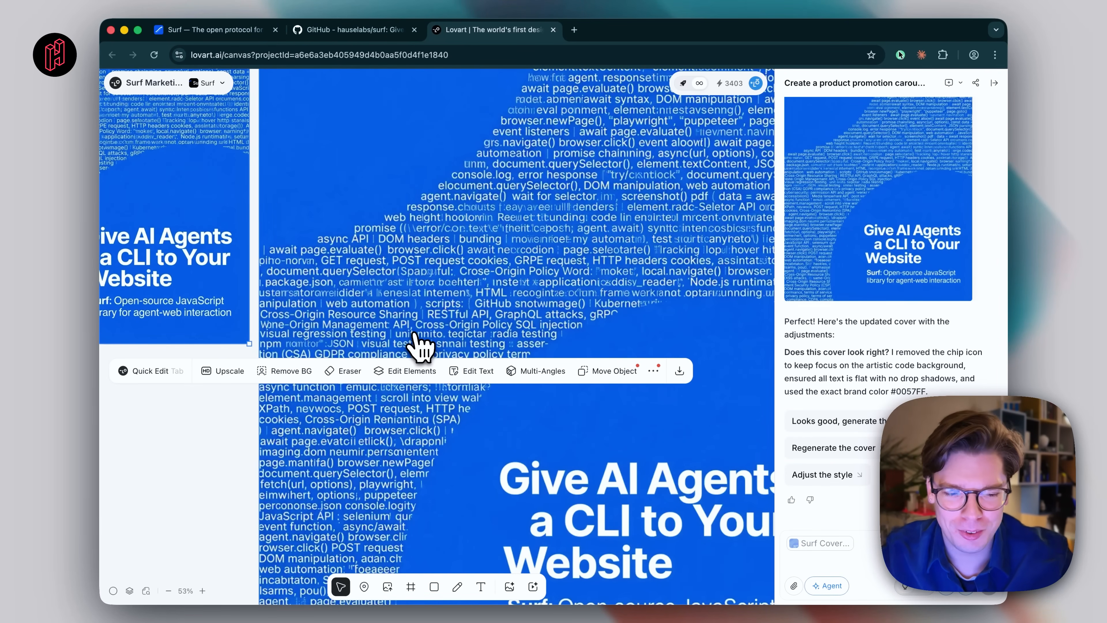
{"action": "scroll", "coordinate": [419, 344], "scroll_direction": "down", "scroll_amount": 5}
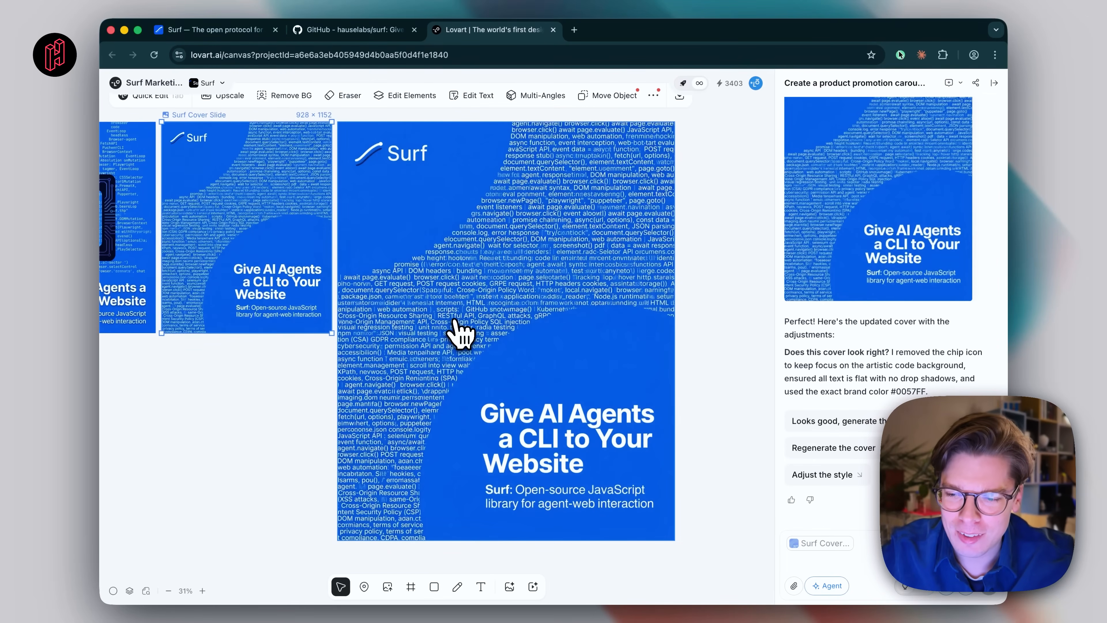
{"action": "scroll", "coordinate": [537, 306], "scroll_direction": "down", "scroll_amount": 3}
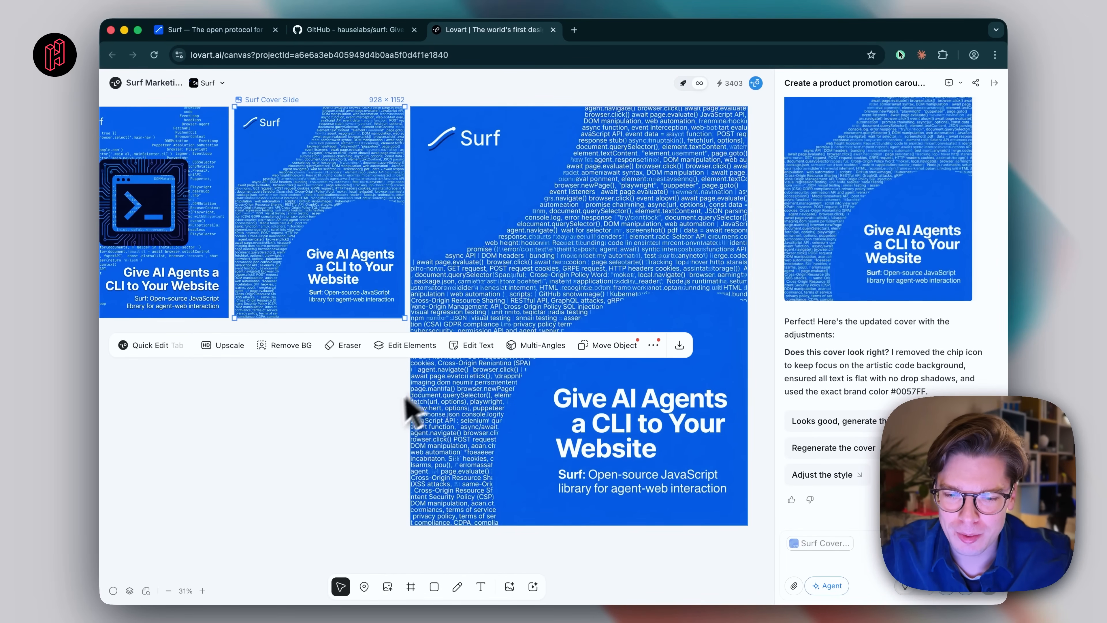
{"action": "scroll", "coordinate": [413, 407], "scroll_direction": "up", "scroll_amount": 3}
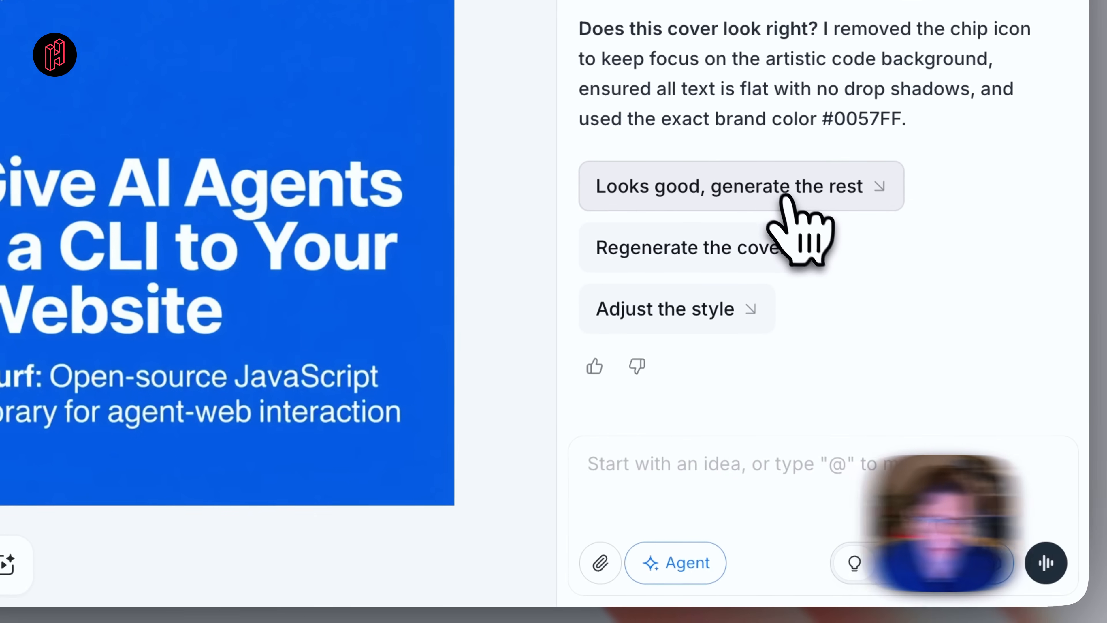
Check the selected image generation models, then approve the cover by sending the suggested reply "Looks good, generate the rest"
{"action": "left_click", "coordinate": [769, 177]}
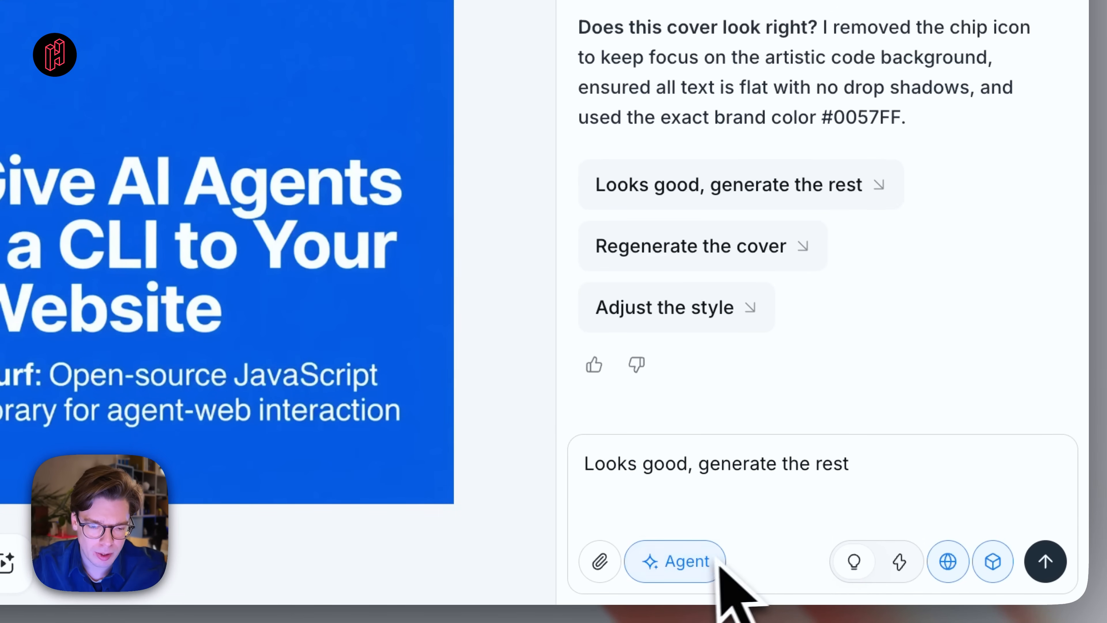
{"action": "left_click", "coordinate": [993, 561]}
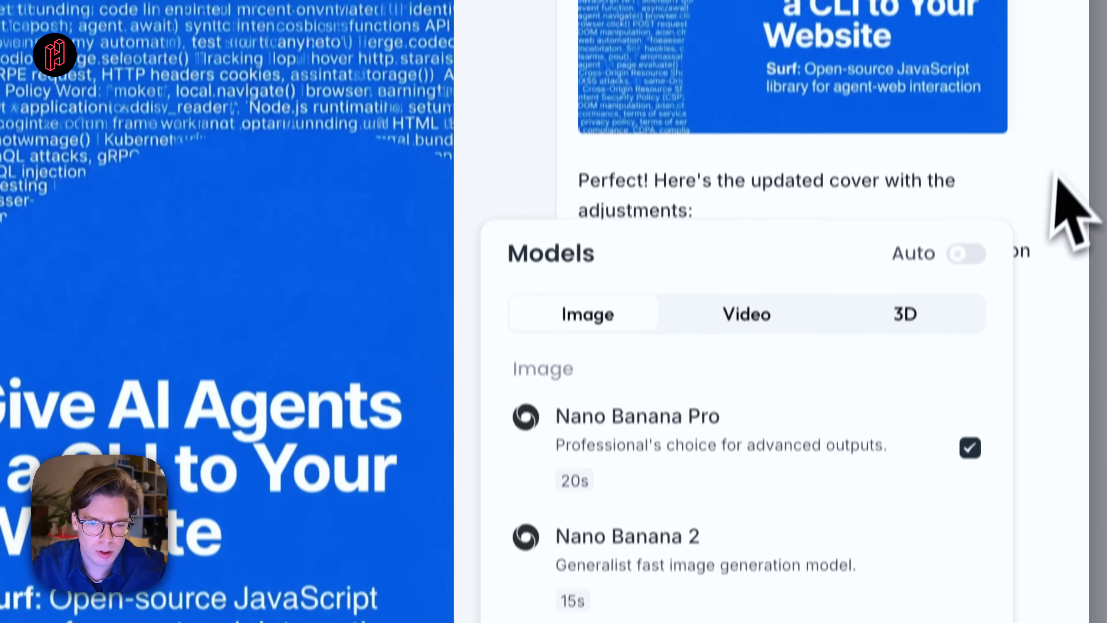
{"action": "left_click", "coordinate": [1062, 280]}
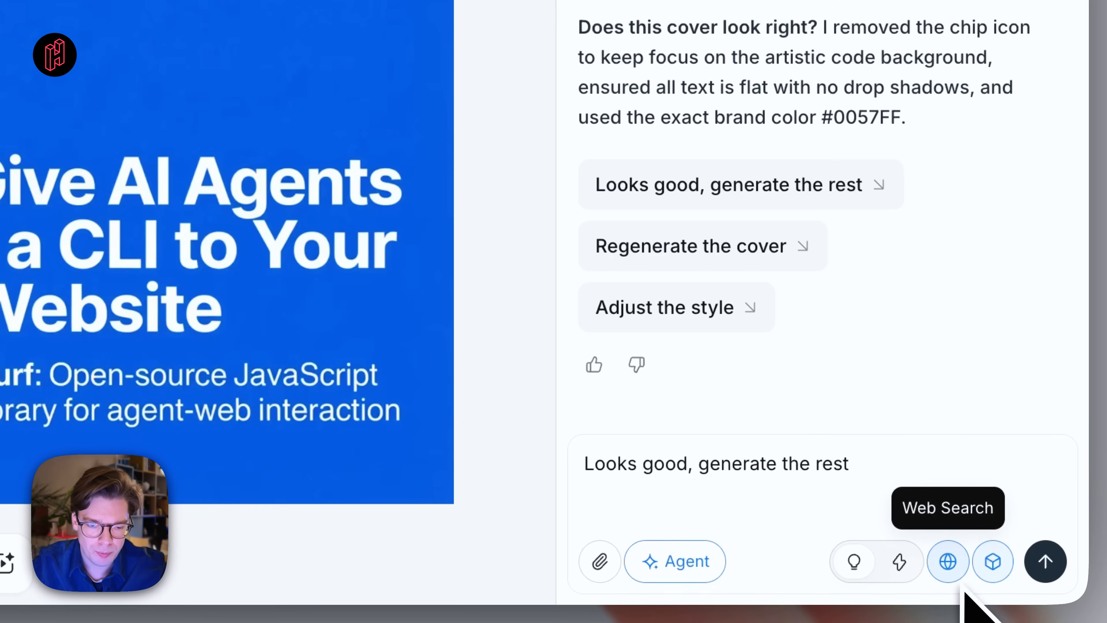
{"action": "left_click", "coordinate": [1034, 576]}
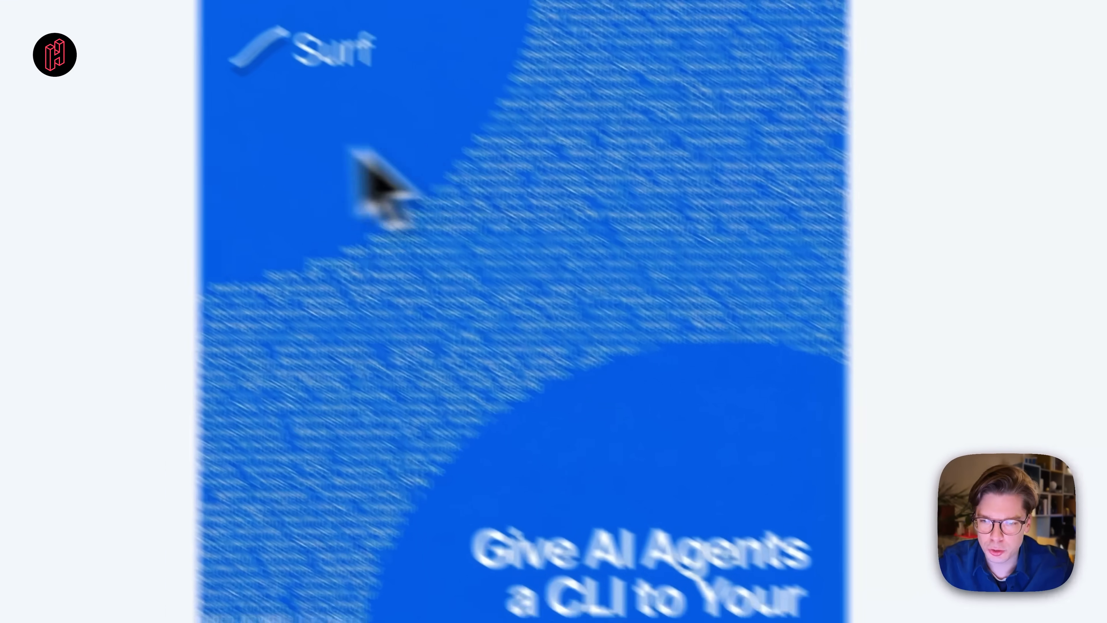
Move the upscaled cover image farther down the canvas, into the empty space below the earlier covers
{"action": "left_click", "coordinate": [392, 253]}
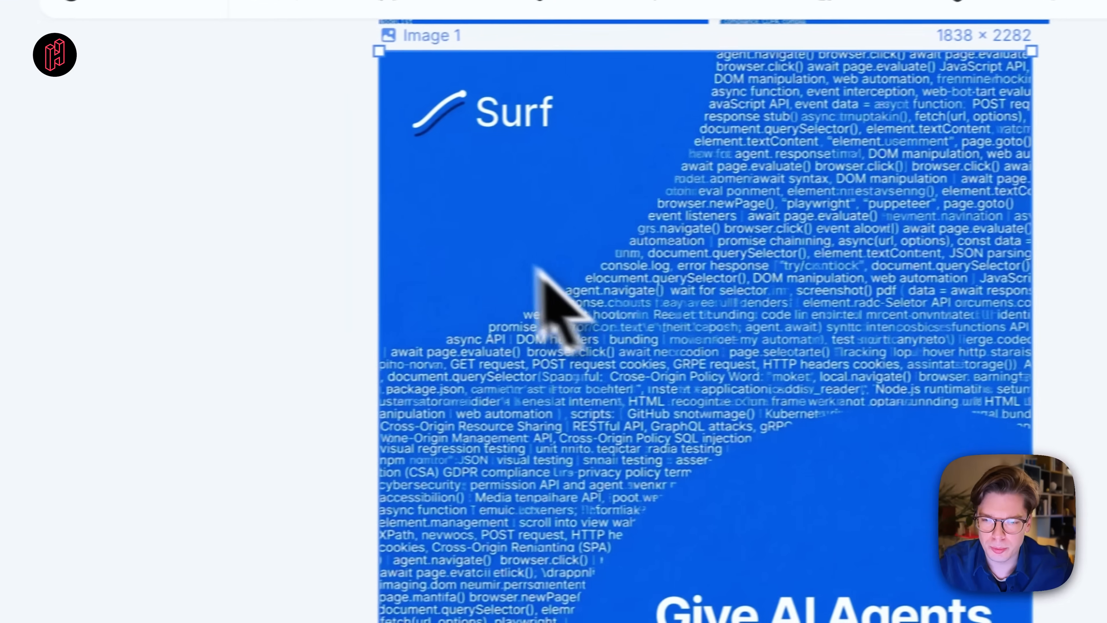
{"action": "scroll", "coordinate": [626, 301], "scroll_direction": "down", "scroll_amount": 3}
{"action": "left_click_drag", "start_coordinate": [628, 301], "coordinate": [629, 469]}
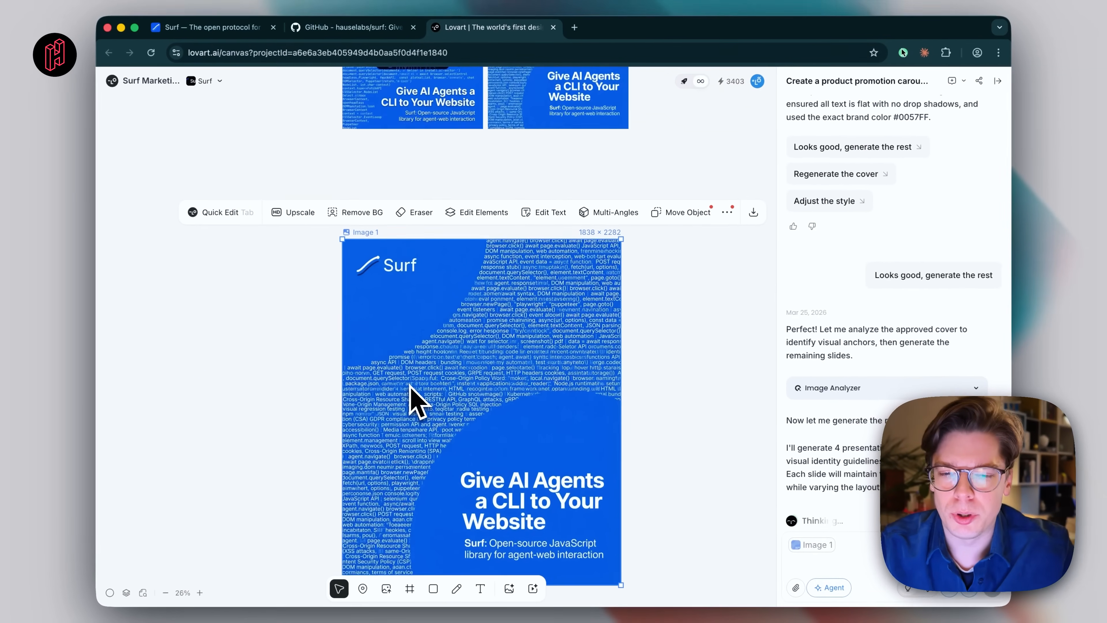
Open the Quick Edit prompt for the upscaled cover to view it, and dismiss it without an edit
{"action": "scroll", "coordinate": [413, 391], "scroll_direction": "down", "scroll_amount": 2}
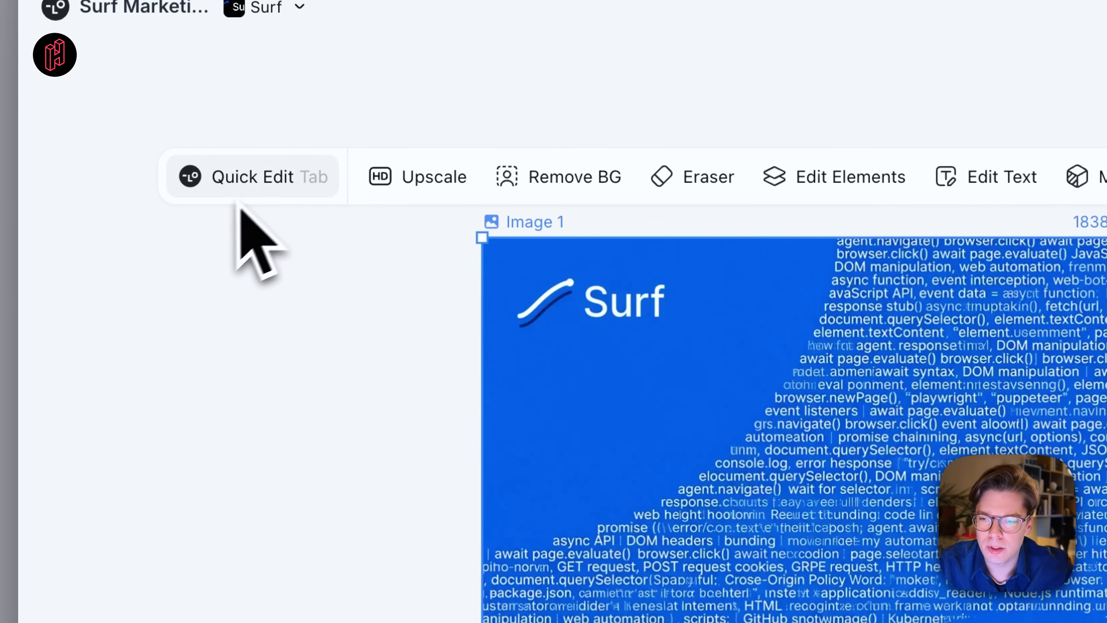
{"action": "left_click", "coordinate": [283, 188]}
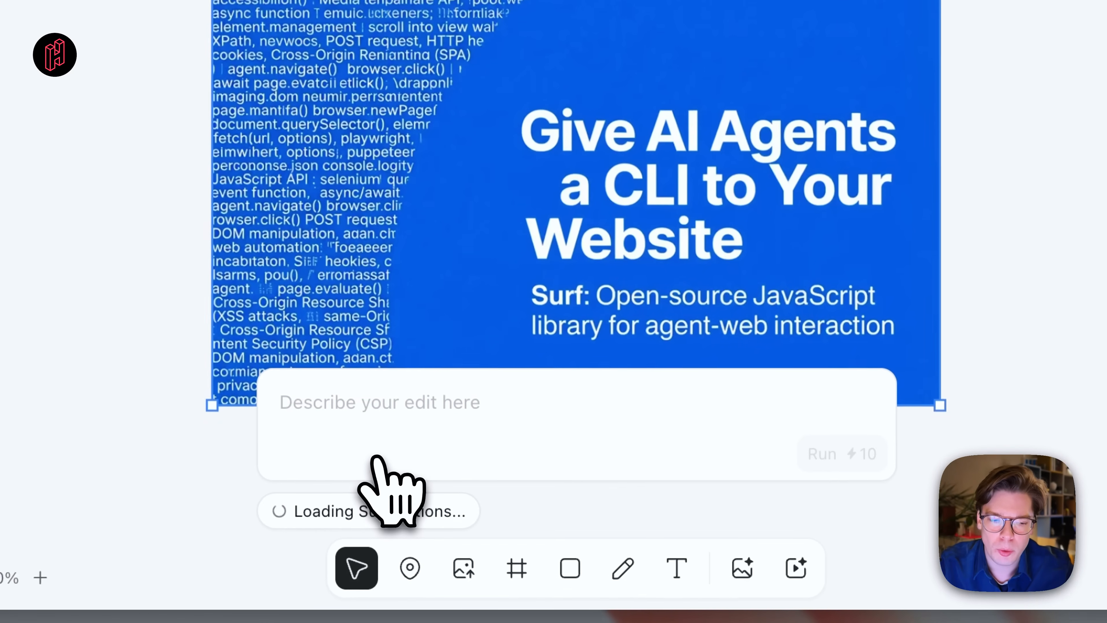
{"action": "left_click", "coordinate": [1041, 267]}
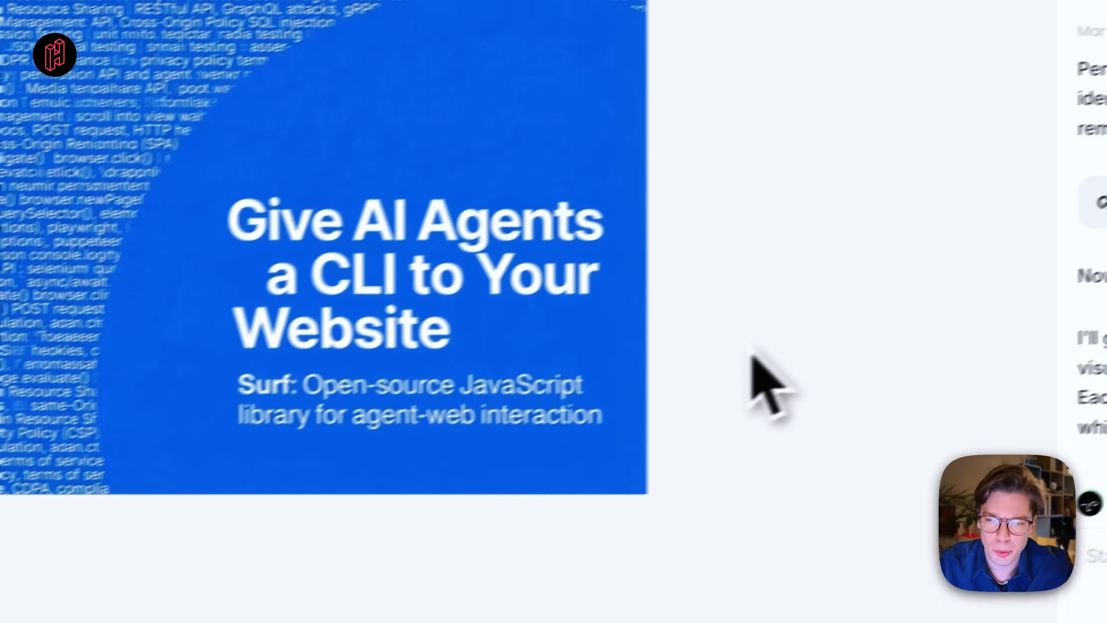
Open Edit Text for the upscaled cover, review the editable logo text, headline and subtext, and cancel without changes
{"action": "left_click", "coordinate": [643, 131]}
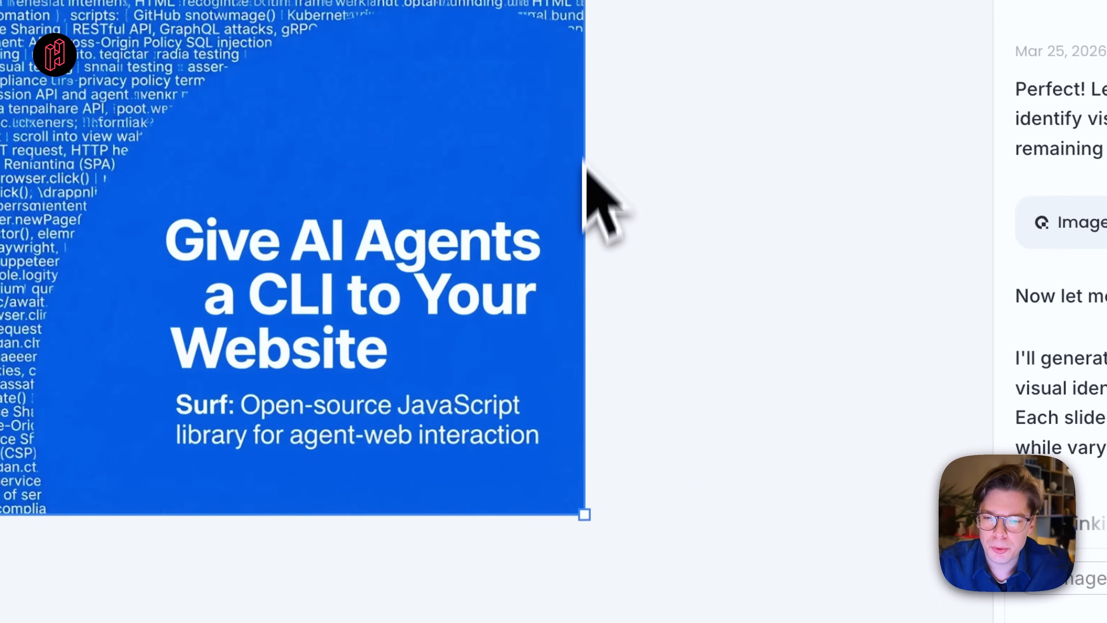
{"action": "scroll", "coordinate": [647, 240], "scroll_direction": "down", "scroll_amount": 2}
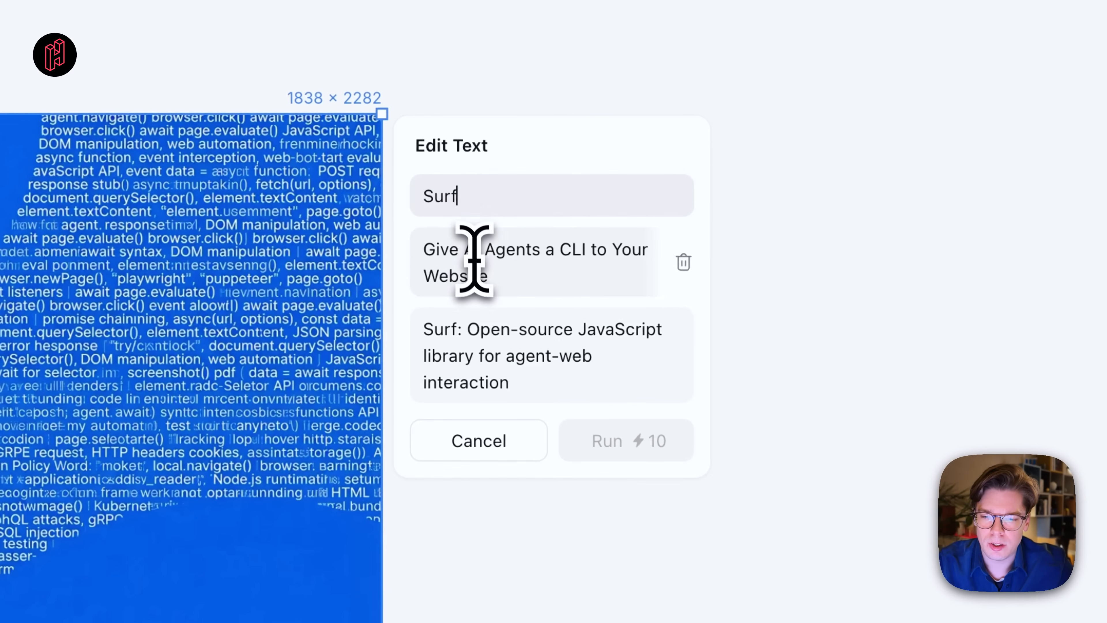
{"action": "left_click", "coordinate": [475, 261]}
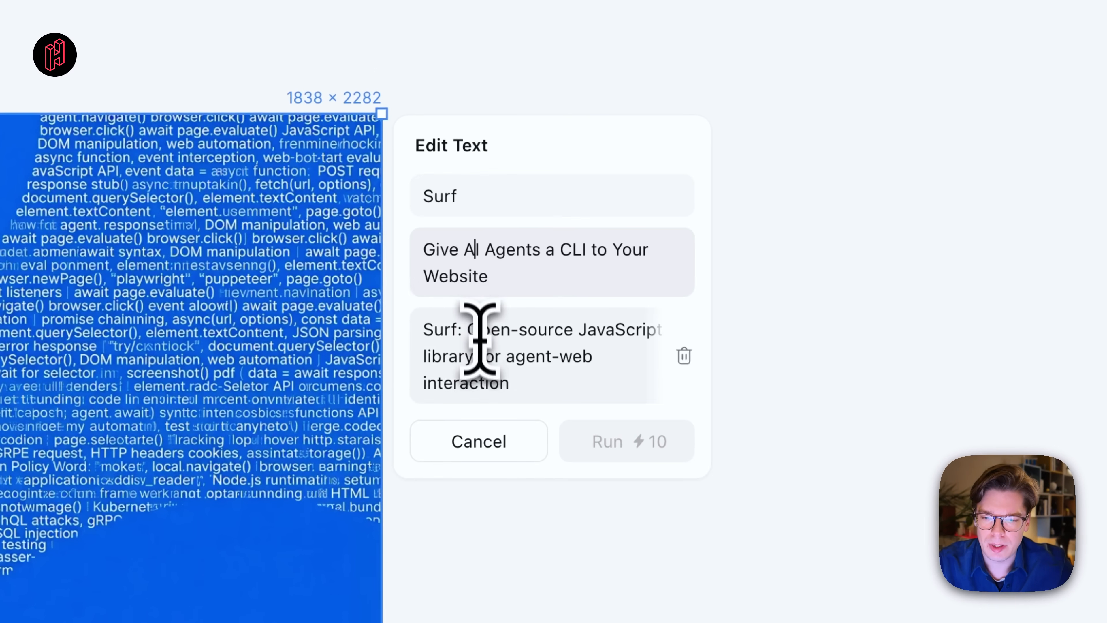
{"action": "left_click", "coordinate": [481, 354]}
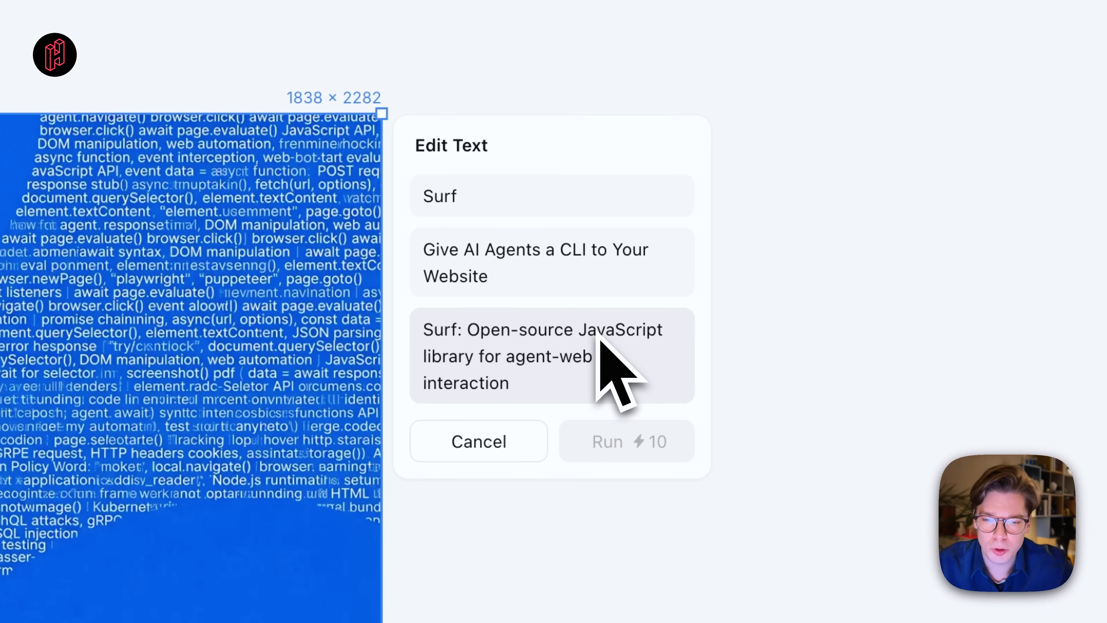
{"action": "left_click", "coordinate": [521, 260]}
{"action": "left_click", "coordinate": [511, 198]}
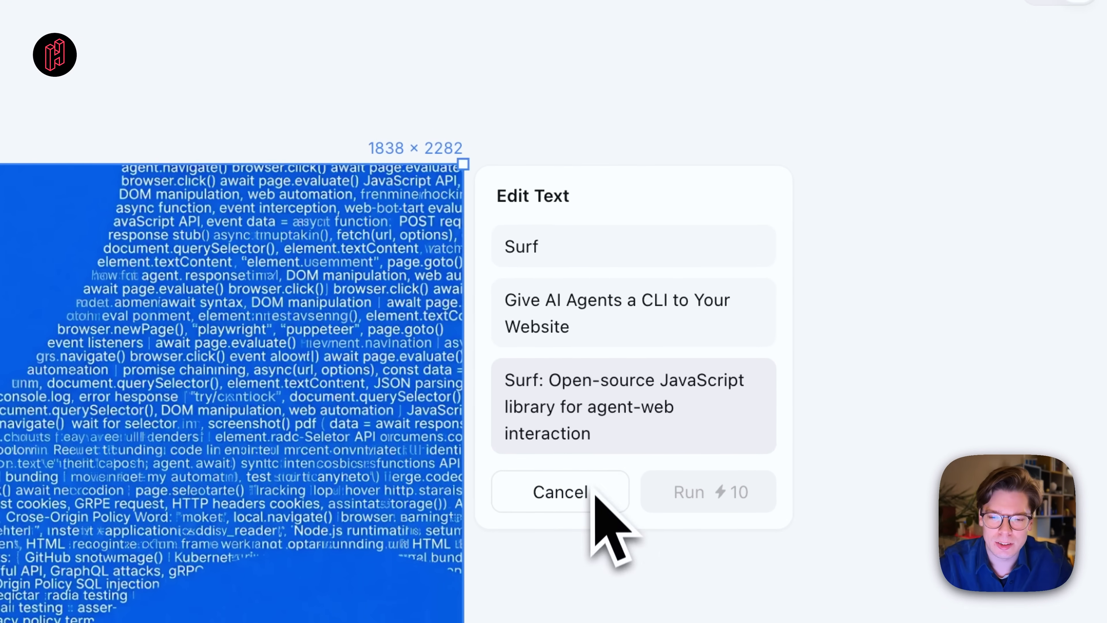
{"action": "left_click", "coordinate": [593, 497]}
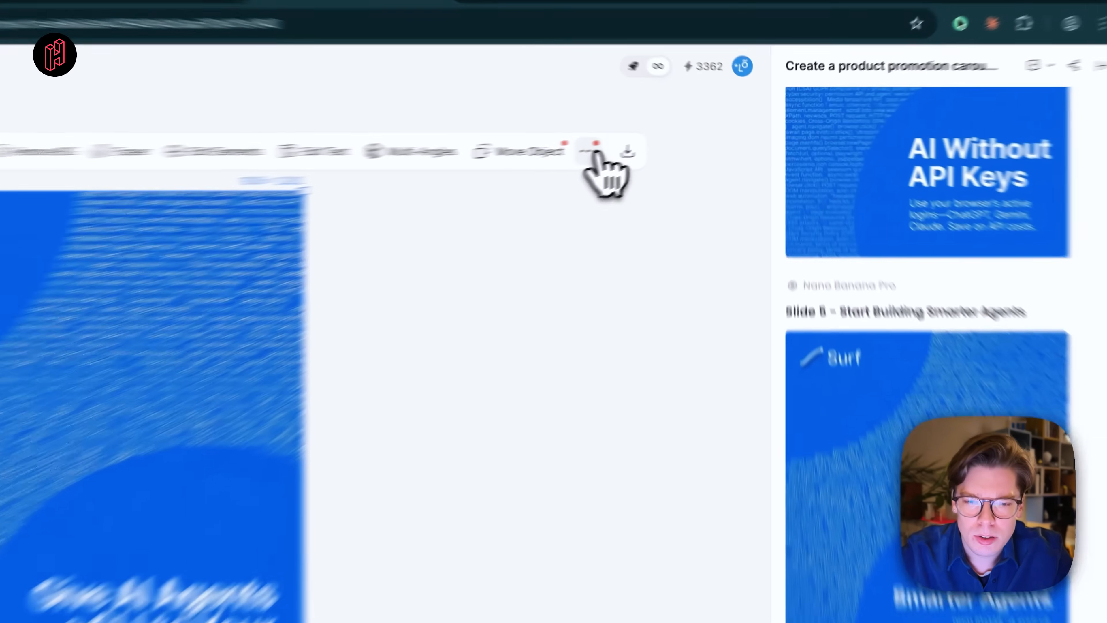
Review the additional image tools offered for the upscaled cover, such as Mockup, Expand, Crop and Vector, and deselect the image
{"action": "left_click", "coordinate": [653, 140]}
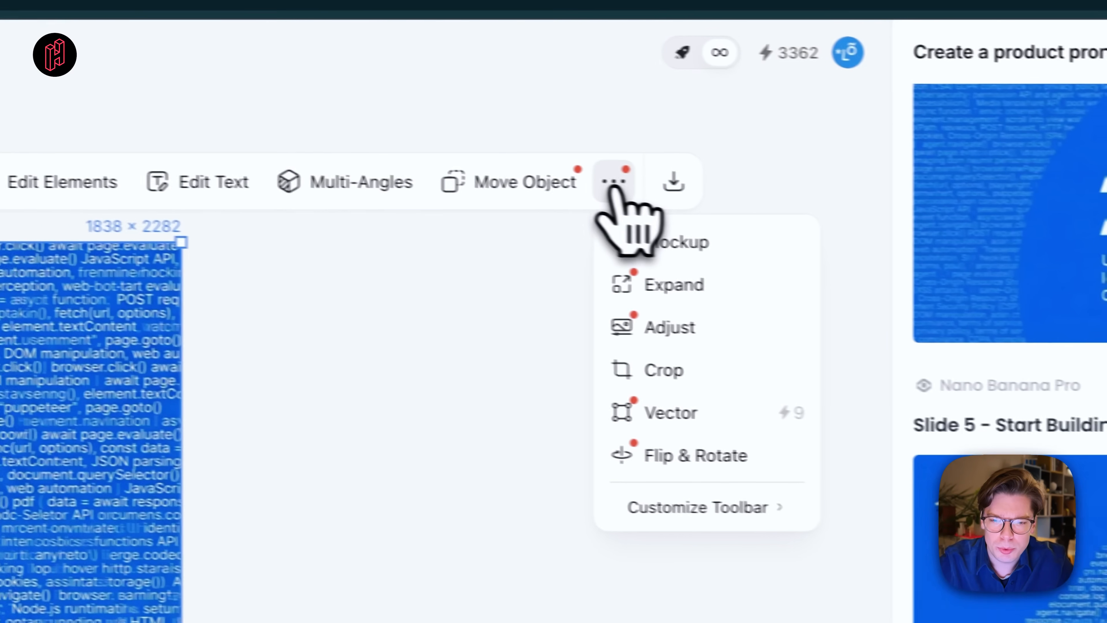
{"action": "left_click", "coordinate": [491, 176]}
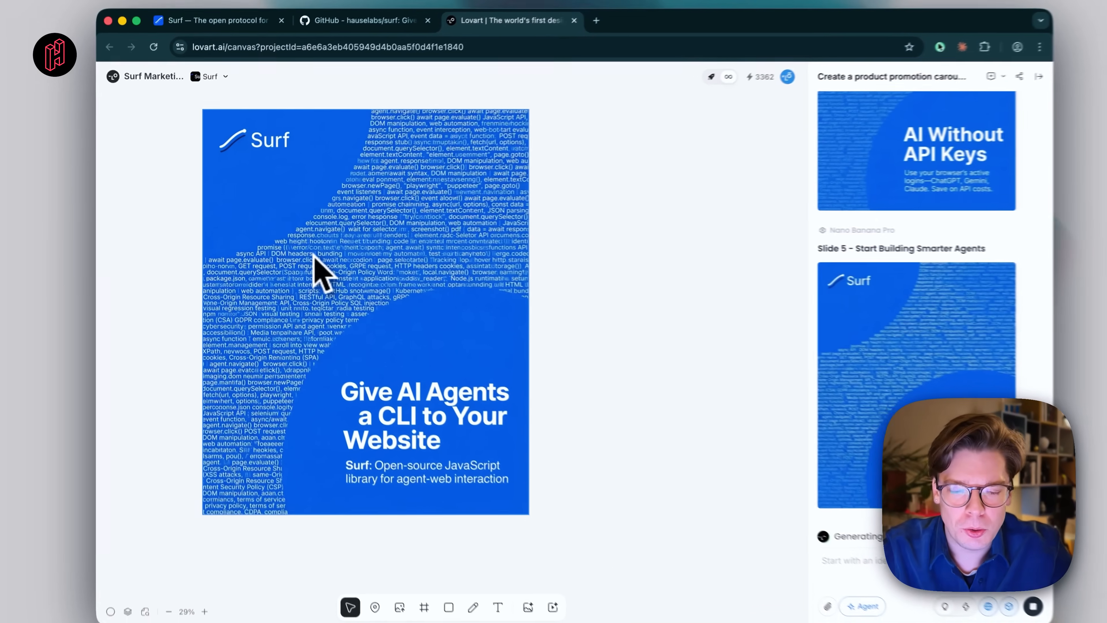
{"action": "scroll", "coordinate": [322, 271], "scroll_direction": "down", "scroll_amount": 5}
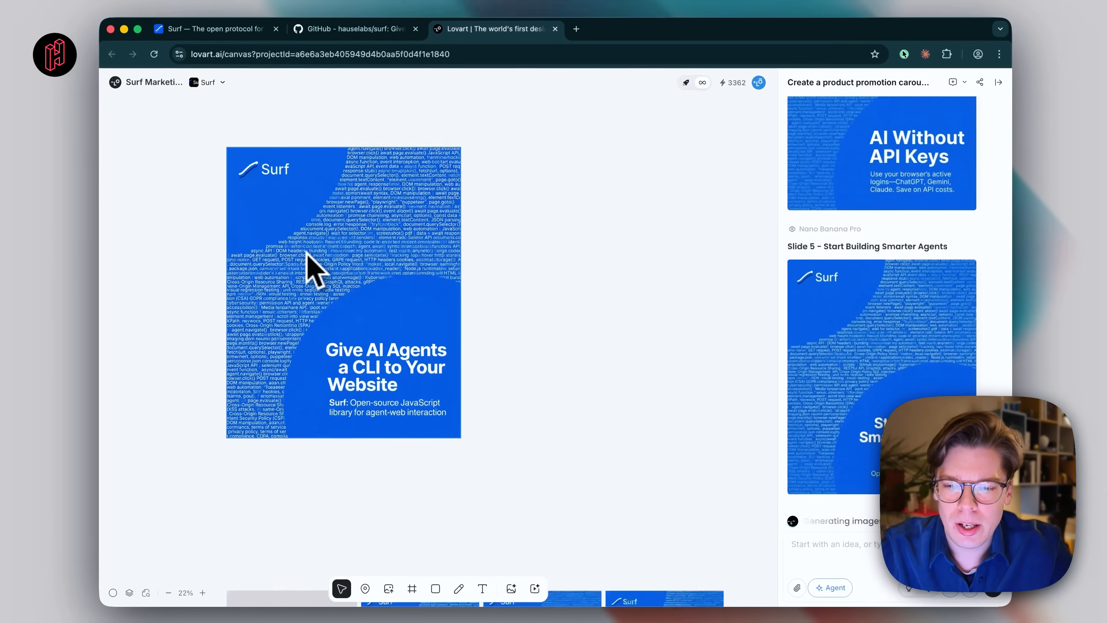
Compare the first generated content slides, Zero Config Setup, AI Without API Keys and Start Building Smarter Agents, with the upscaled cover
{"action": "scroll", "coordinate": [362, 264], "scroll_direction": "down", "scroll_amount": 5}
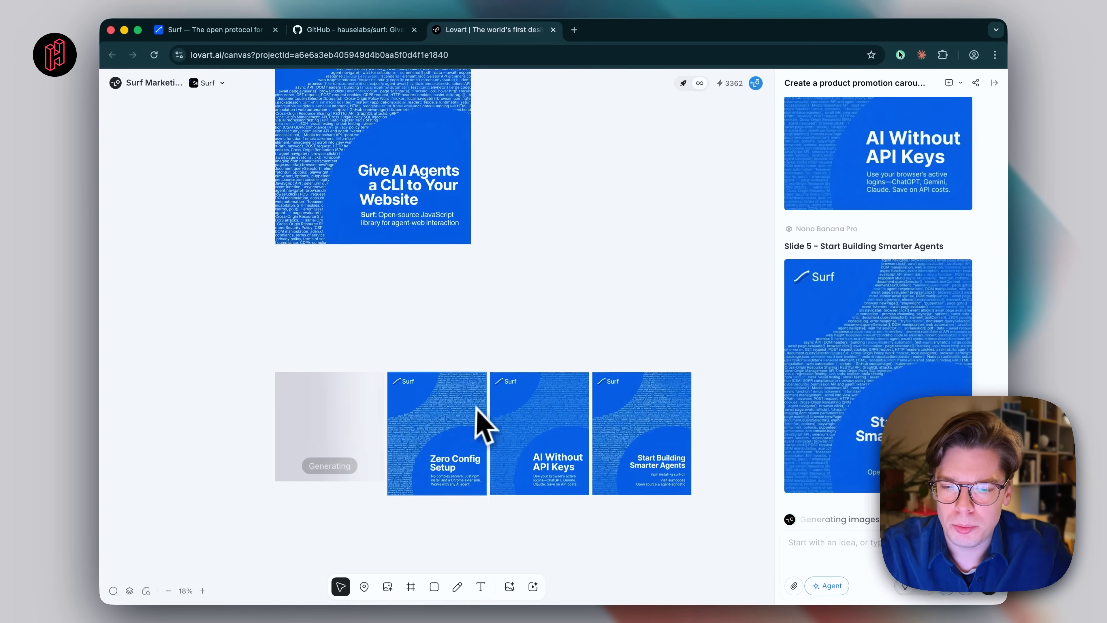
{"action": "scroll", "coordinate": [479, 425], "scroll_direction": "down", "scroll_amount": 2}
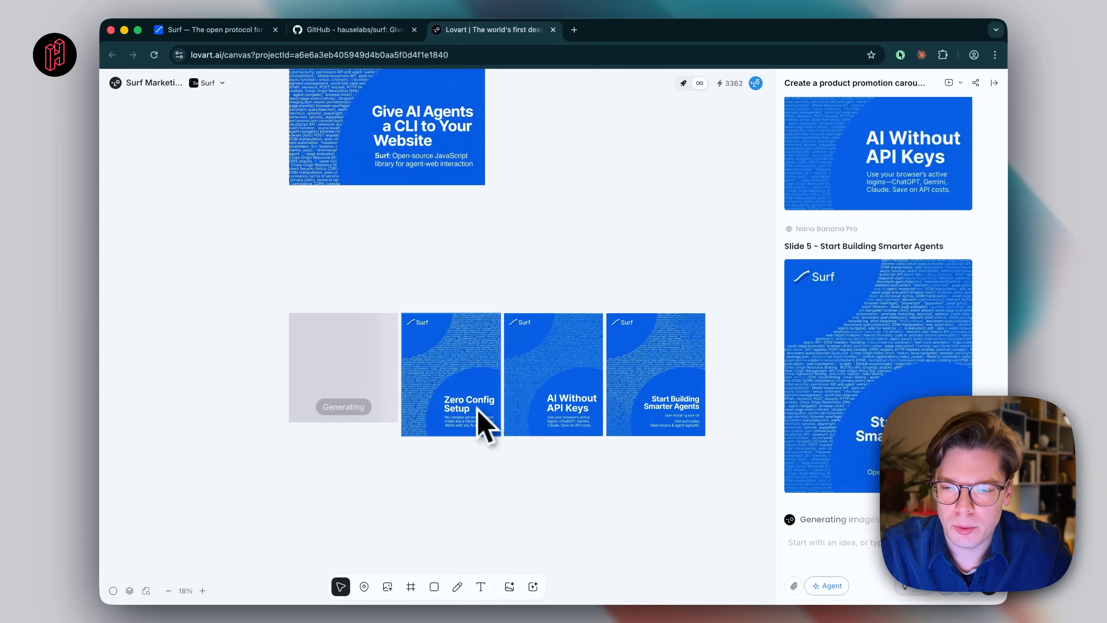
{"action": "scroll", "coordinate": [481, 425], "scroll_direction": "up", "scroll_amount": 5}
{"action": "scroll", "coordinate": [477, 407], "scroll_direction": "right", "scroll_amount": 1}
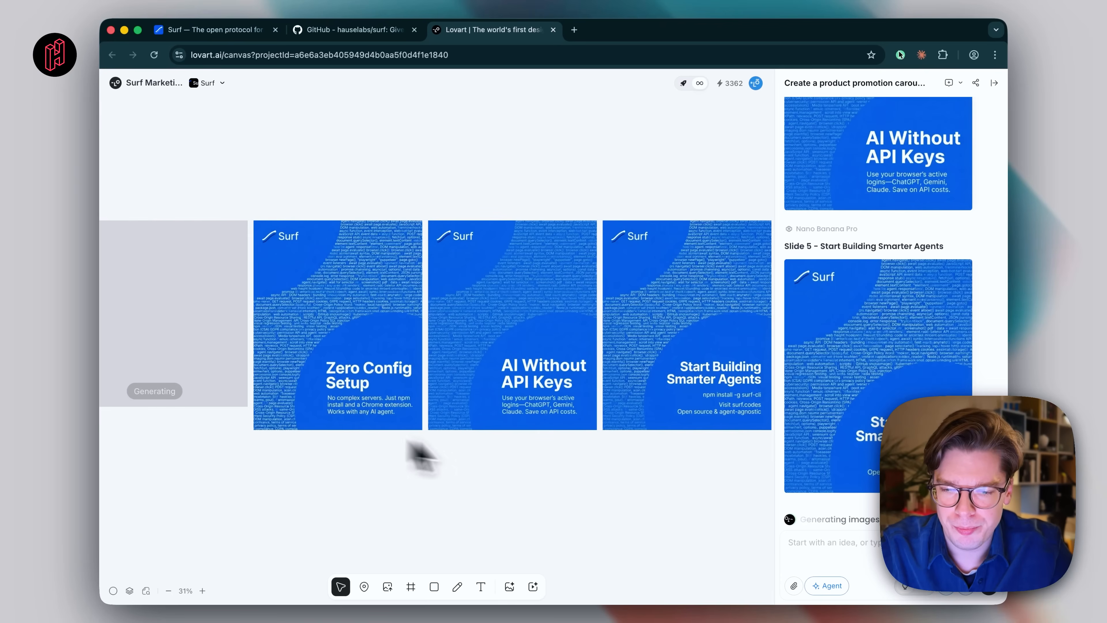
{"action": "scroll", "coordinate": [707, 417], "scroll_direction": "right", "scroll_amount": 1}
{"action": "scroll", "coordinate": [704, 414], "scroll_direction": "down", "scroll_amount": 4}
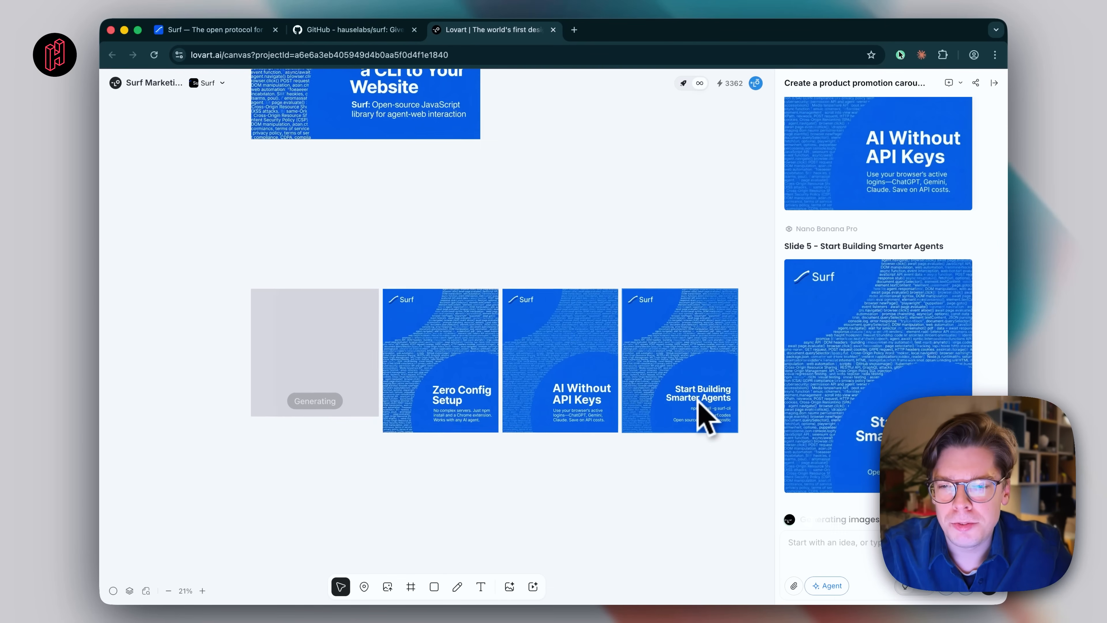
{"action": "scroll", "coordinate": [704, 419], "scroll_direction": "up", "scroll_amount": 5}
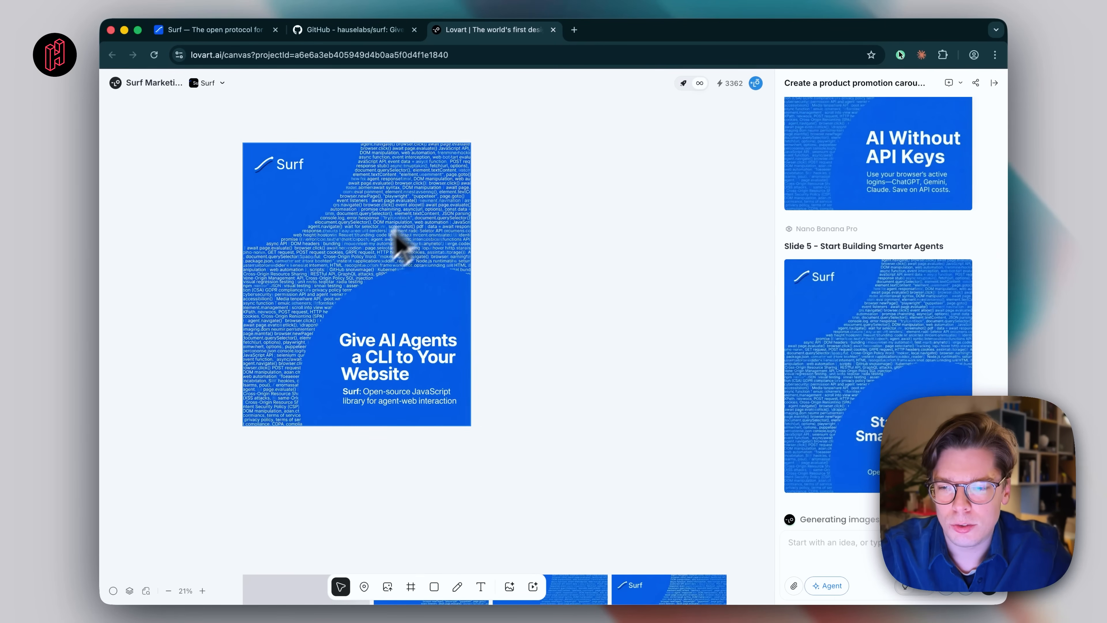
{"action": "scroll", "coordinate": [361, 400], "scroll_direction": "down", "scroll_amount": 3}
{"action": "scroll", "coordinate": [362, 400], "scroll_direction": "right", "scroll_amount": 1}
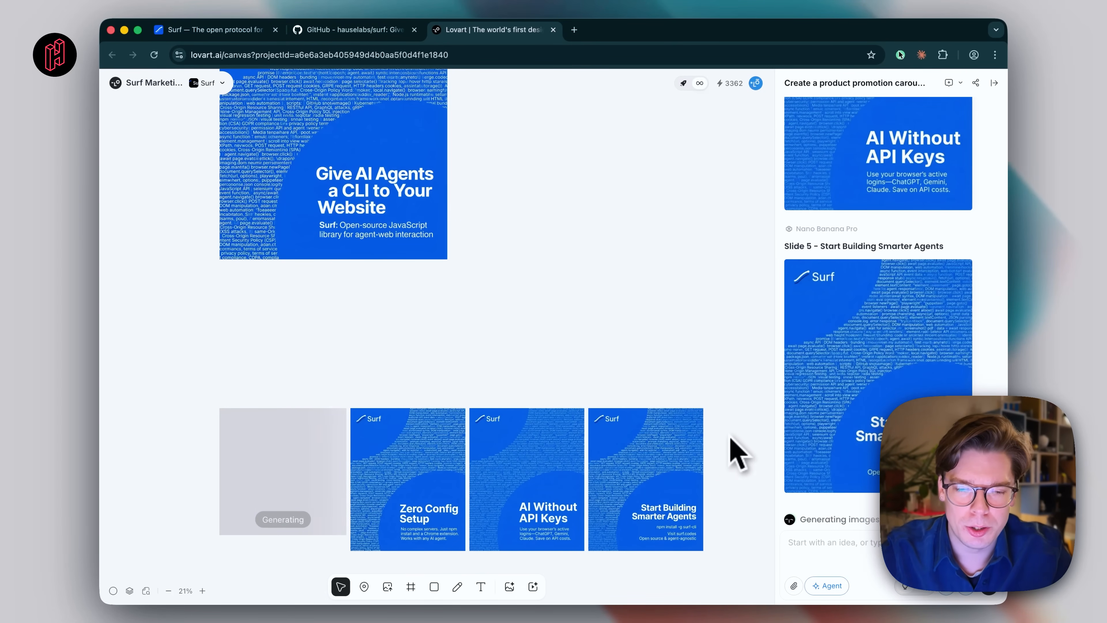
{"action": "scroll", "coordinate": [731, 439], "scroll_direction": "down", "scroll_amount": 2}
{"action": "scroll", "coordinate": [731, 438], "scroll_direction": "left", "scroll_amount": 1}
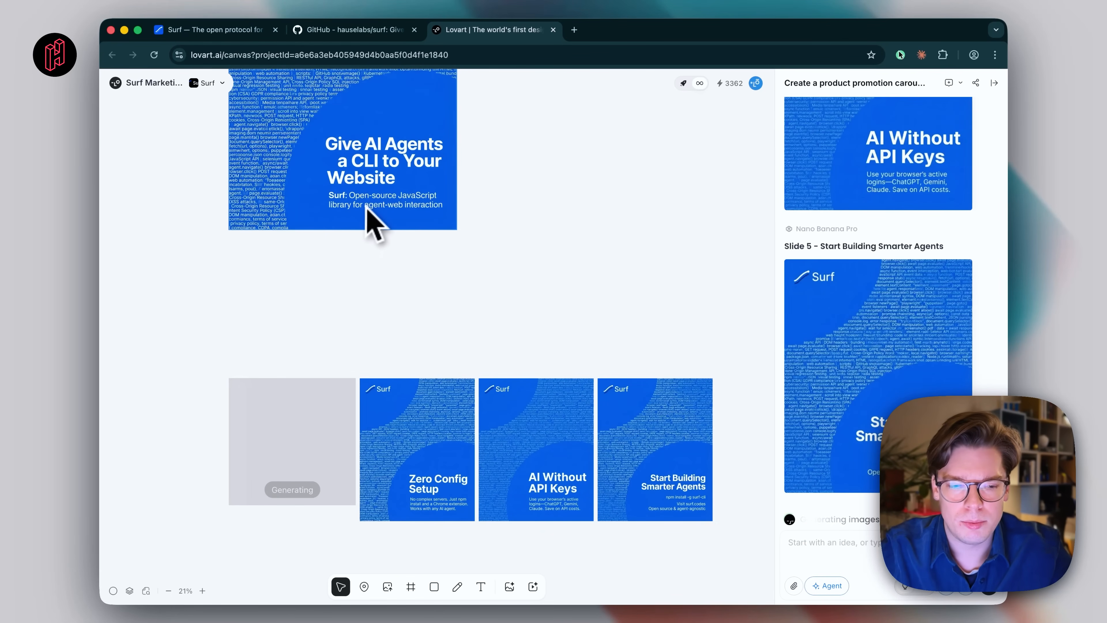
{"action": "scroll", "coordinate": [545, 512], "scroll_direction": "down", "scroll_amount": 2}
{"action": "scroll", "coordinate": [545, 511], "scroll_direction": "right", "scroll_amount": 1}
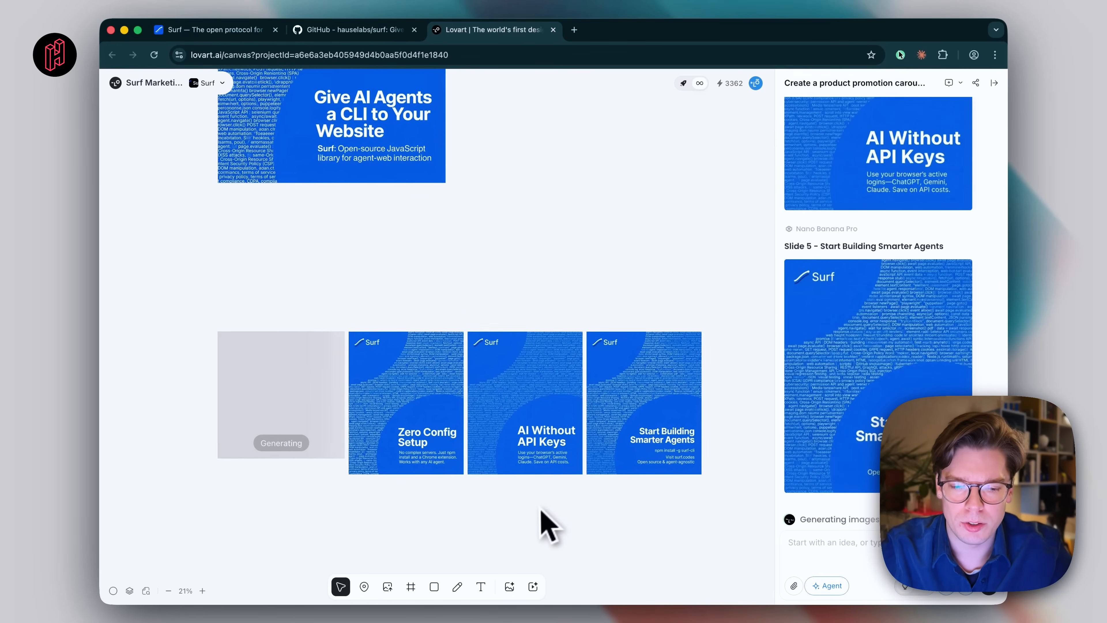
Ask the agent to redo the 4 content slides in the same visual style, with code art at the side and content central
{"action": "scroll", "coordinate": [540, 512], "scroll_direction": "down", "scroll_amount": 1}
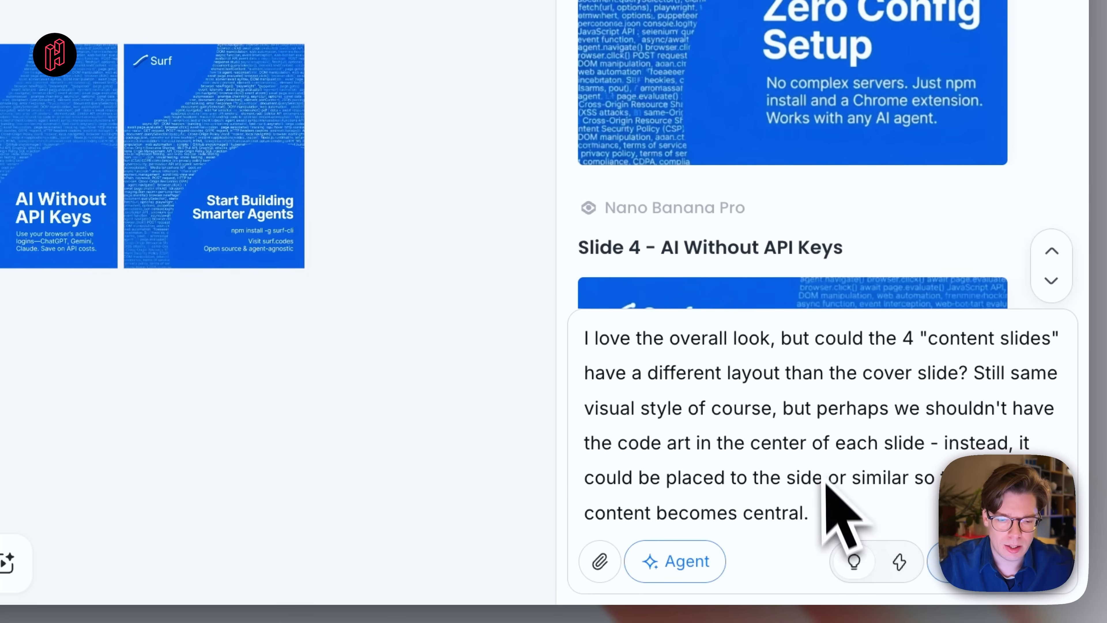
{"action": "left_click", "coordinate": [1048, 563]}
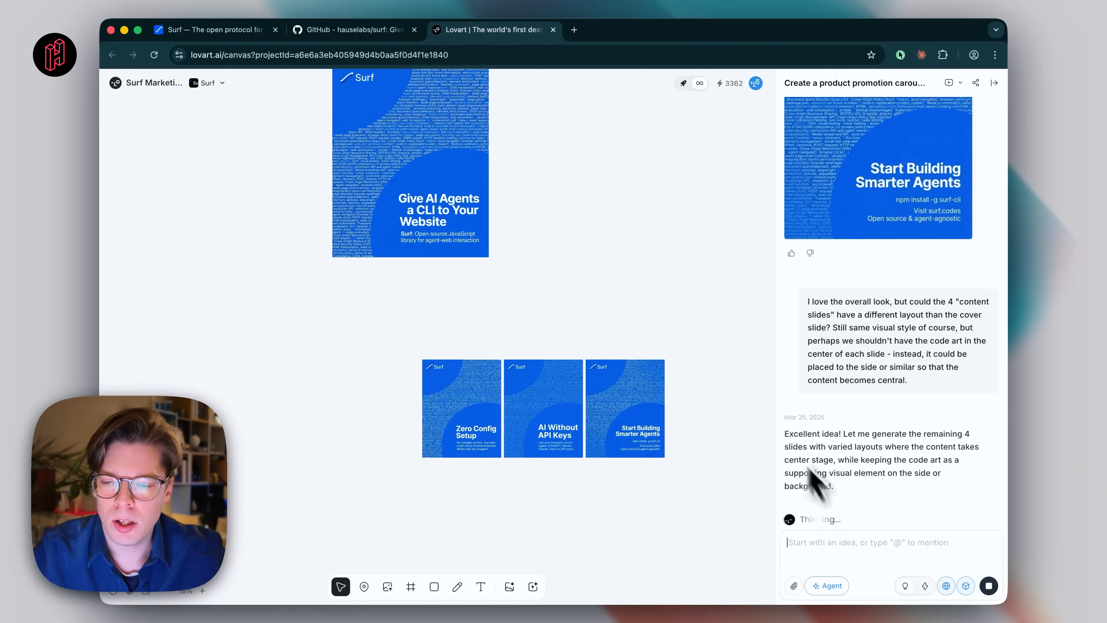
{"action": "scroll", "coordinate": [494, 347], "scroll_direction": "down", "scroll_amount": 3}
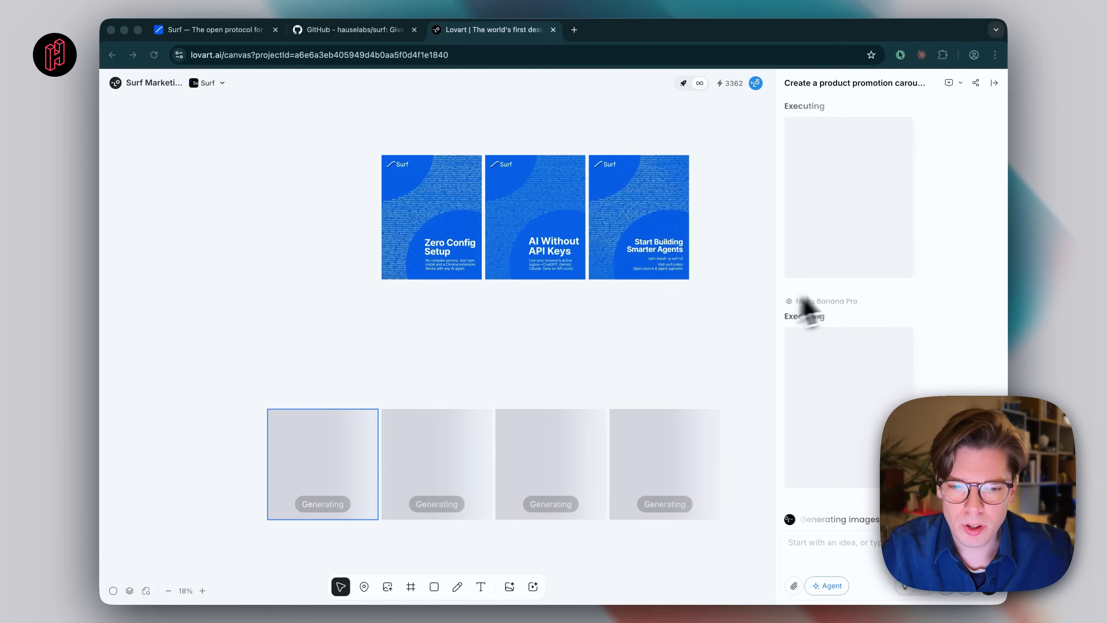
{"action": "scroll", "coordinate": [867, 292], "scroll_direction": "up", "scroll_amount": 5}
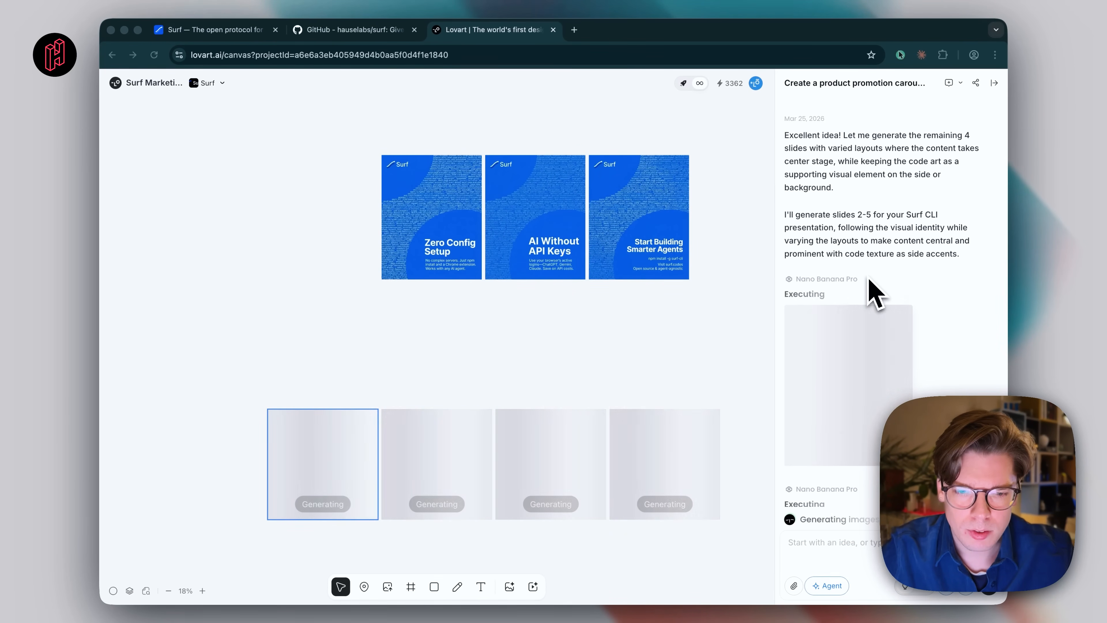
{"action": "scroll", "coordinate": [868, 292], "scroll_direction": "down", "scroll_amount": 4}
{"action": "scroll", "coordinate": [855, 271], "scroll_direction": "up", "scroll_amount": 10}
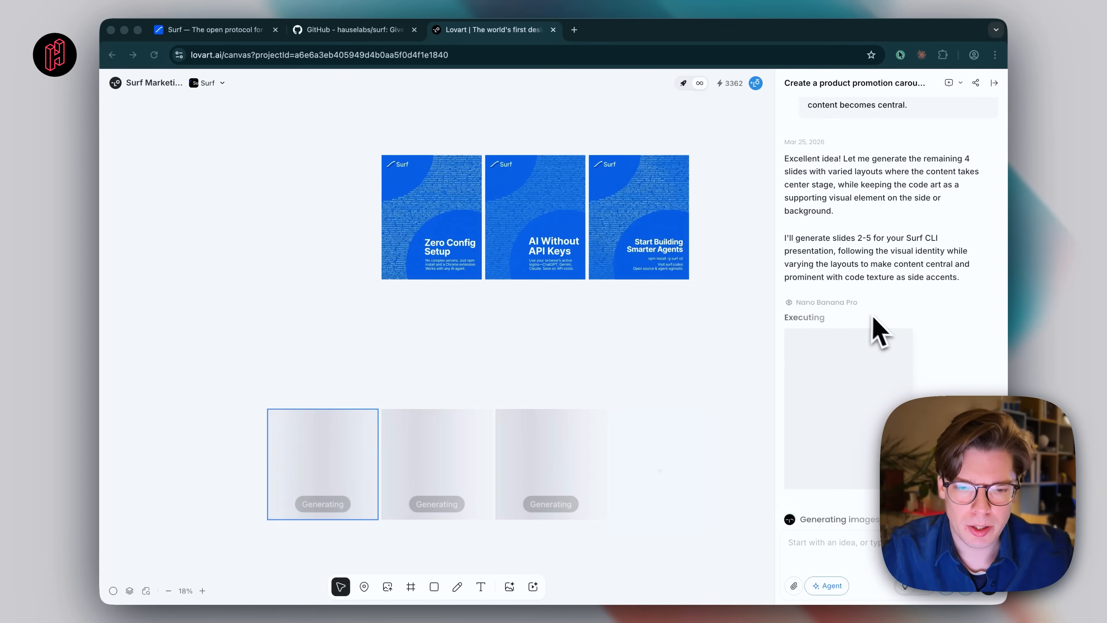
{"action": "scroll", "coordinate": [877, 317], "scroll_direction": "down", "scroll_amount": 10}
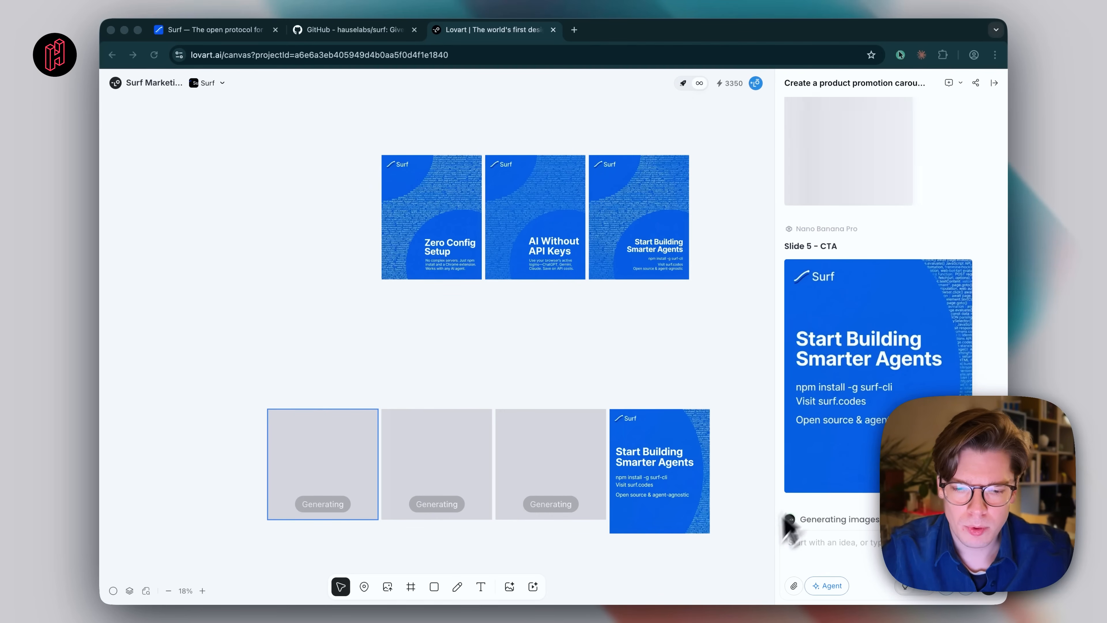
Examine the regenerated slides 2 to 5 on the canvas, comparing their layout and code art with each other and the cover
{"action": "scroll", "coordinate": [761, 560], "scroll_direction": "down", "scroll_amount": 3}
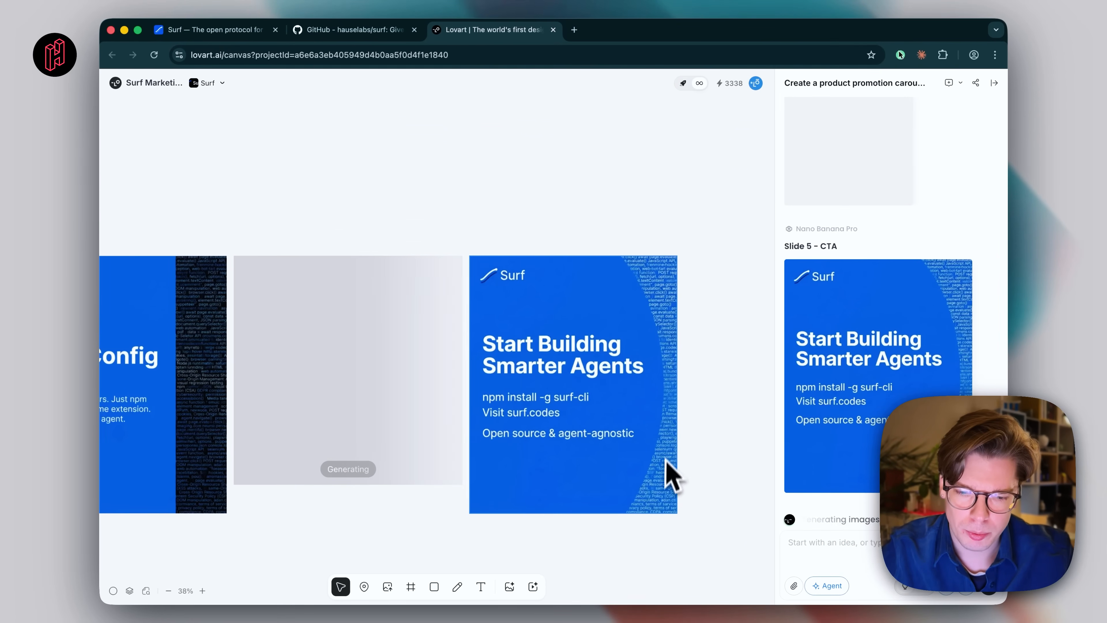
{"action": "scroll", "coordinate": [556, 504], "scroll_direction": "down", "scroll_amount": 3}
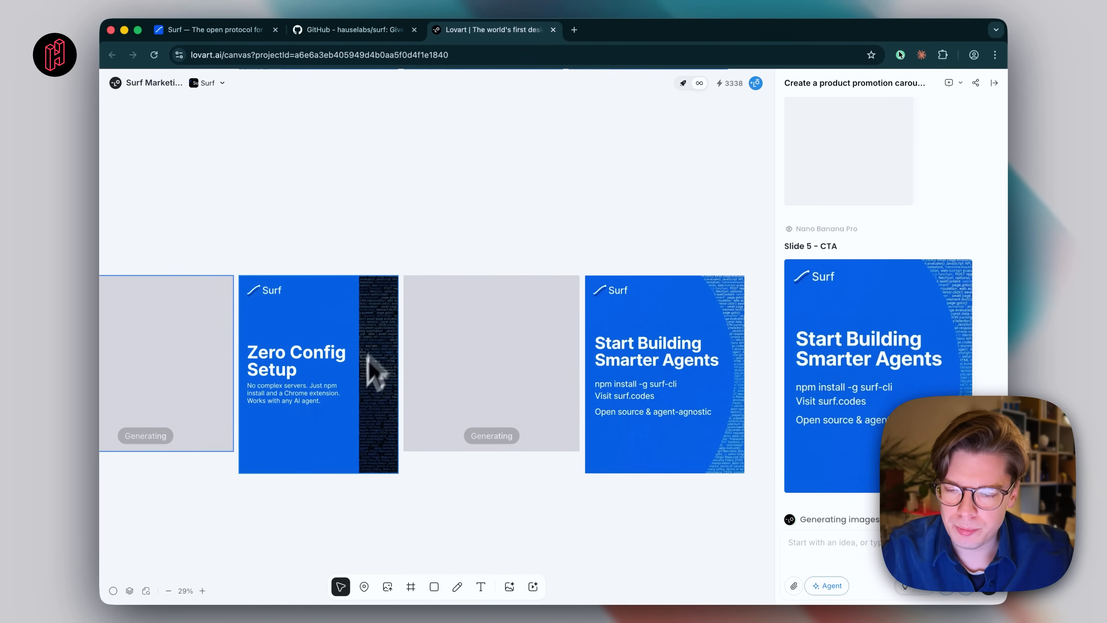
{"action": "scroll", "coordinate": [240, 426], "scroll_direction": "up", "scroll_amount": 5}
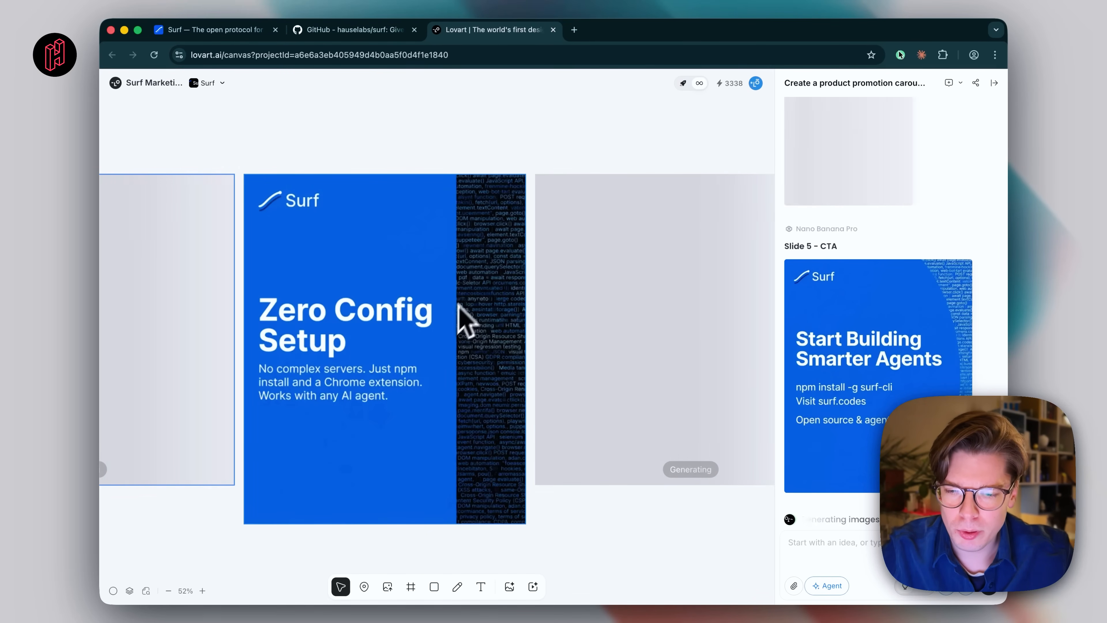
{"action": "scroll", "coordinate": [467, 321], "scroll_direction": "down", "scroll_amount": 6}
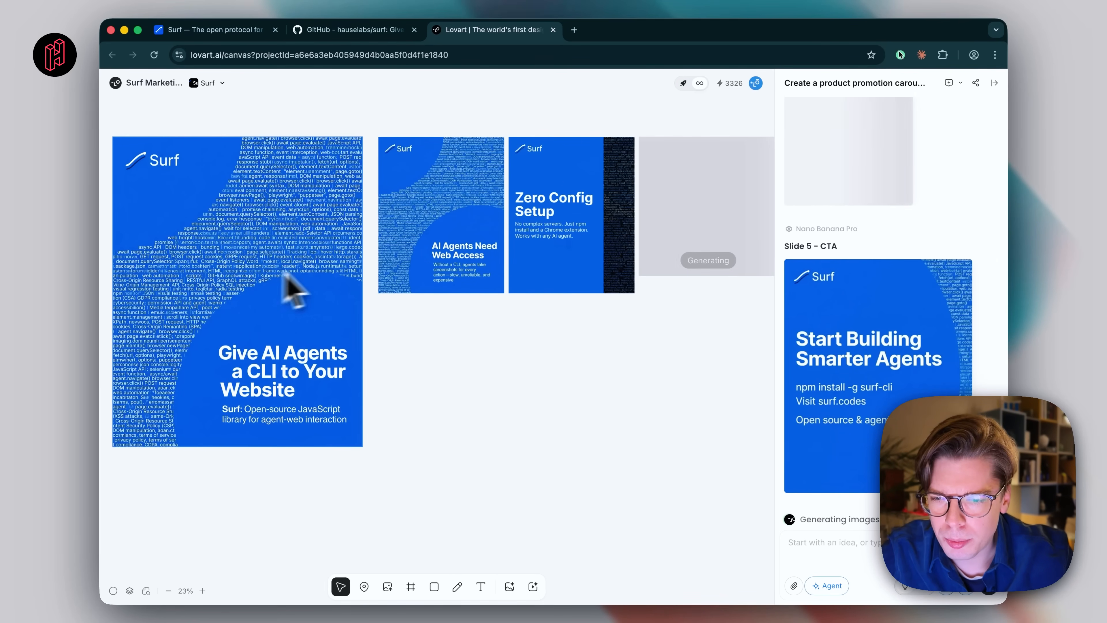
{"action": "scroll", "coordinate": [346, 210], "scroll_direction": "right", "scroll_amount": 10}
{"action": "scroll", "coordinate": [346, 193], "scroll_direction": "left", "scroll_amount": 3}
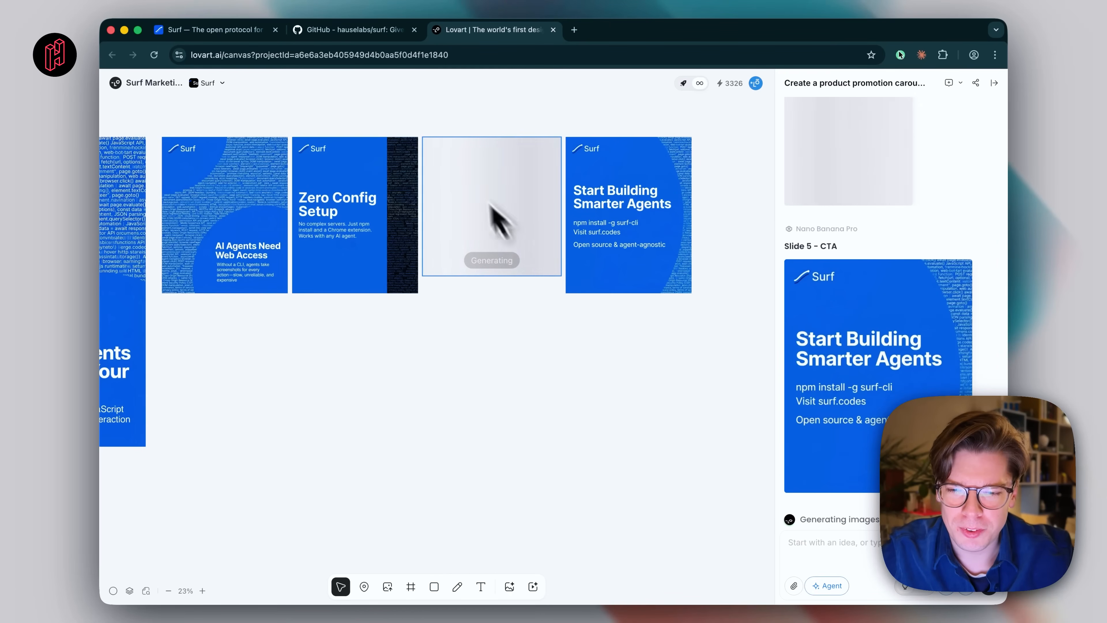
{"action": "scroll", "coordinate": [333, 322], "scroll_direction": "left", "scroll_amount": 3}
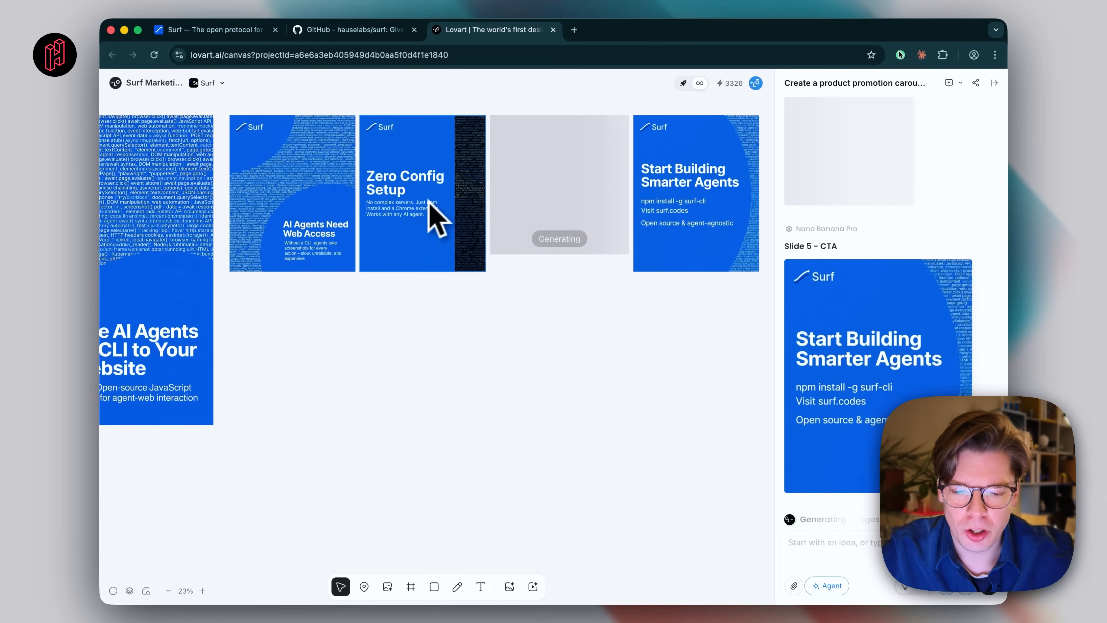
{"action": "scroll", "coordinate": [566, 297], "scroll_direction": "down", "scroll_amount": 2}
{"action": "scroll", "coordinate": [586, 218], "scroll_direction": "up", "scroll_amount": 5}
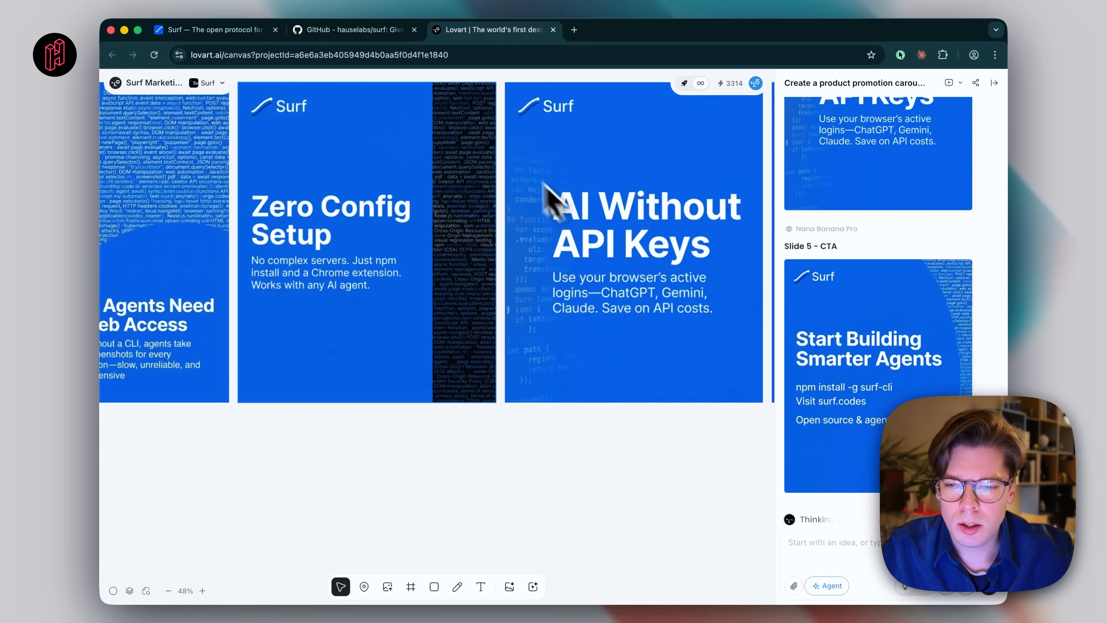
{"action": "scroll", "coordinate": [566, 368], "scroll_direction": "right", "scroll_amount": 3}
{"action": "scroll", "coordinate": [562, 368], "scroll_direction": "down", "scroll_amount": 2}
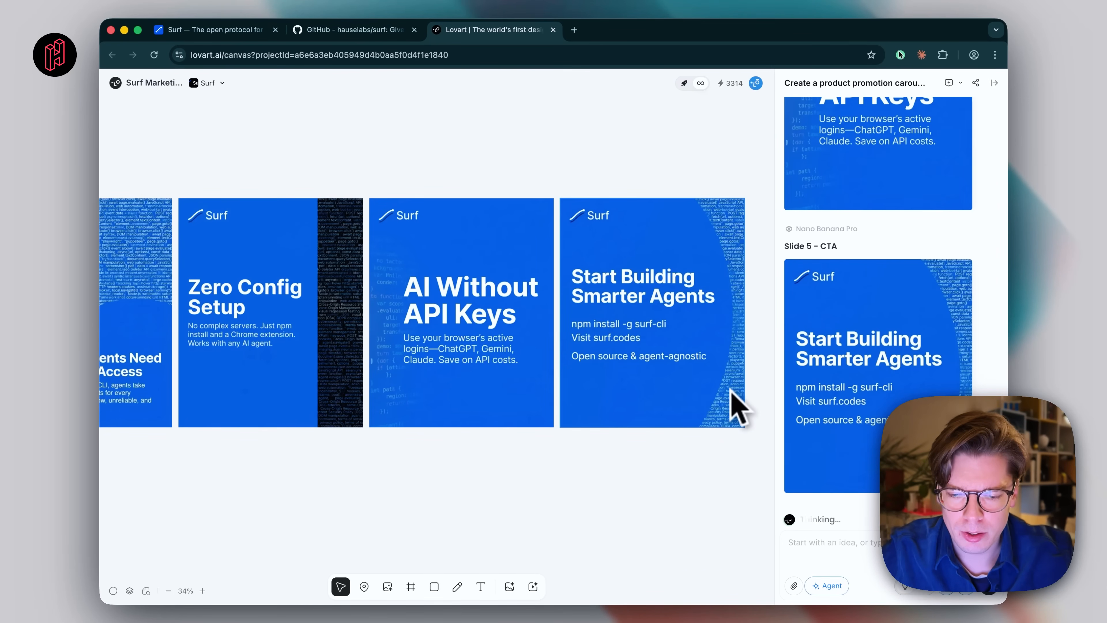
{"action": "scroll", "coordinate": [546, 406], "scroll_direction": "down", "scroll_amount": 3}
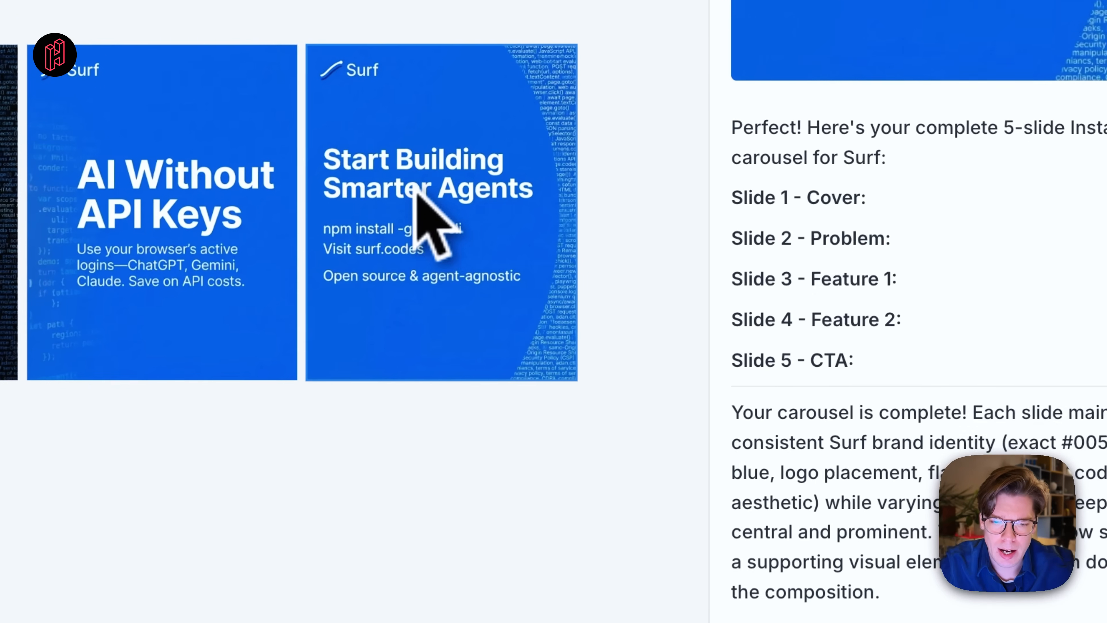
Attach slide 5 and ask the agent to keep its style for slides 2, 3 and 4, allowing the code background to change sides
{"action": "left_click", "coordinate": [413, 186]}
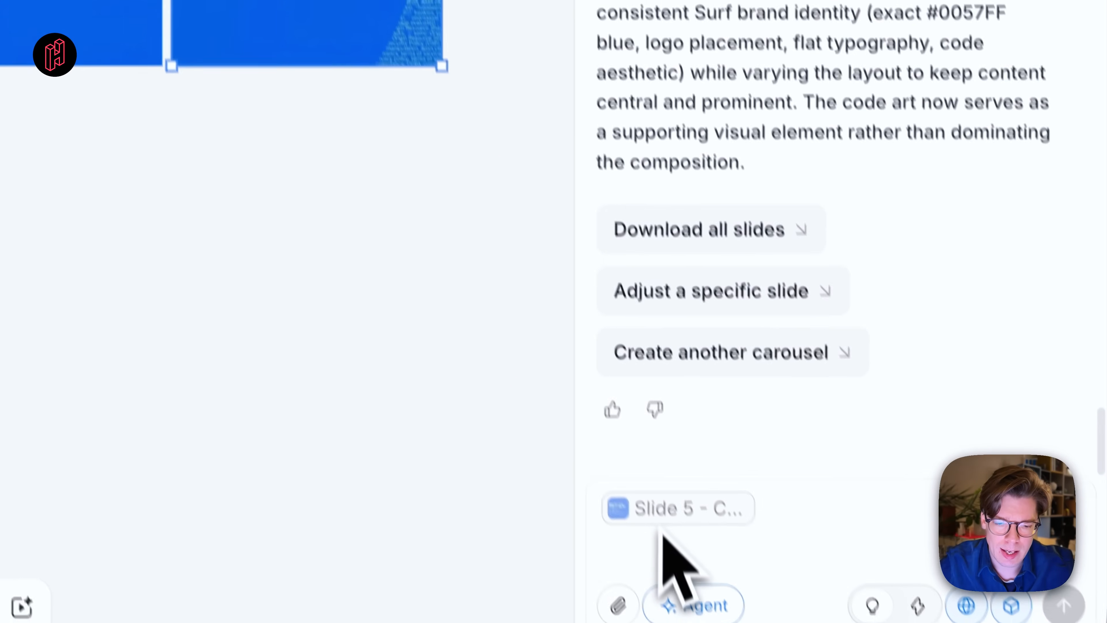
{"action": "mouse_move", "coordinate": [711, 454]}
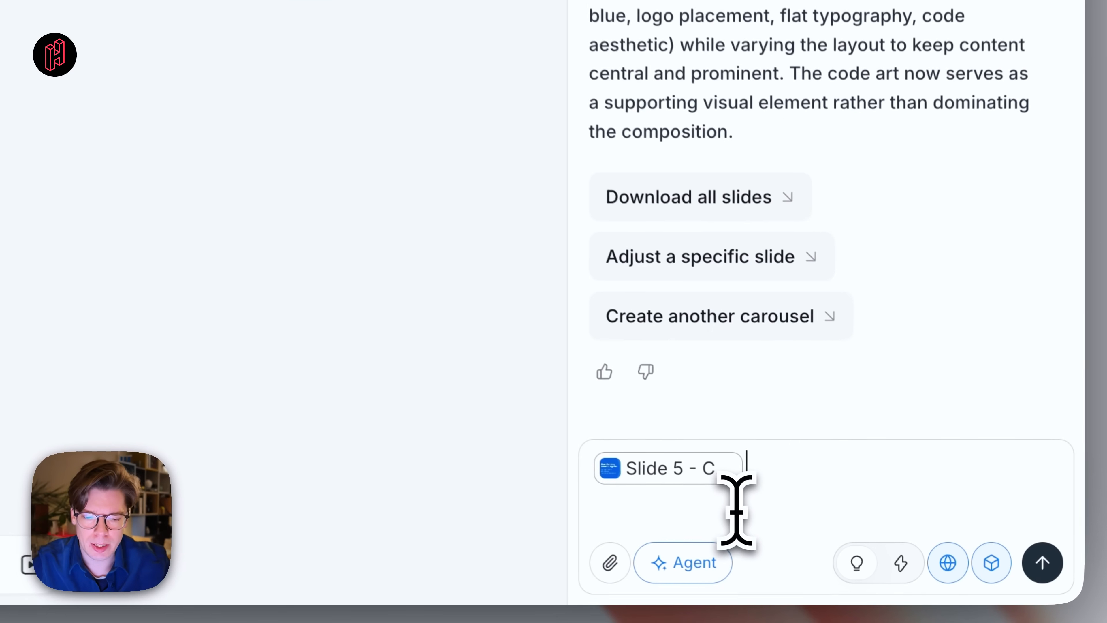
{"action": "type", "text": "I like t"}
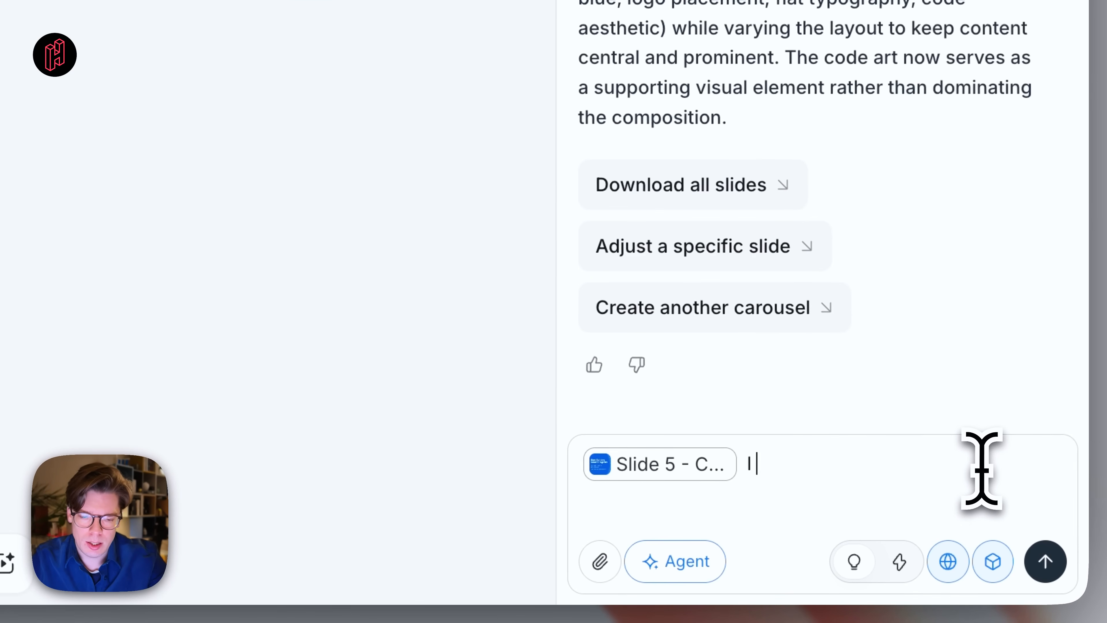
{"action": "type", "text": "he look of slide 5."}
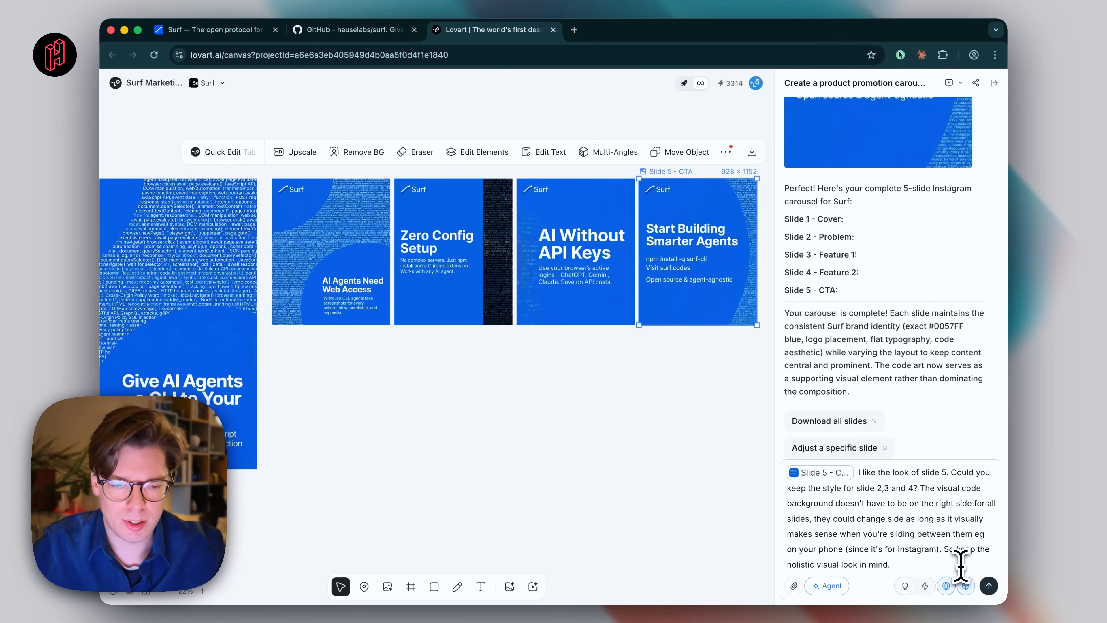
{"action": "scroll", "coordinate": [729, 462], "scroll_direction": "down", "scroll_amount": 3}
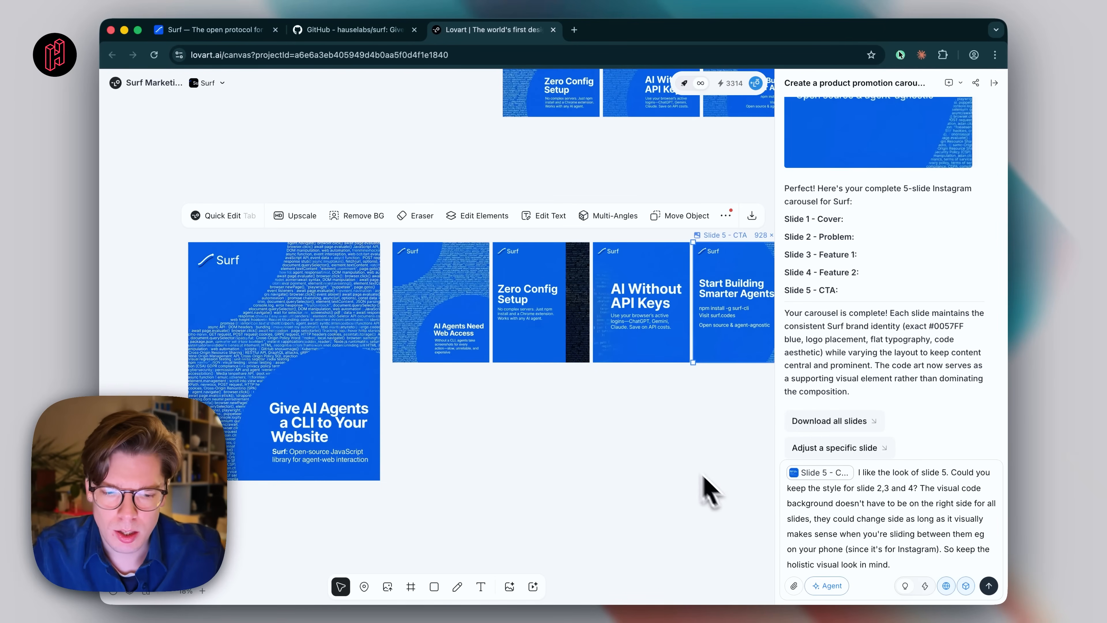
{"action": "scroll", "coordinate": [703, 474], "scroll_direction": "right", "scroll_amount": 1}
{"action": "left_click", "coordinate": [988, 586]}
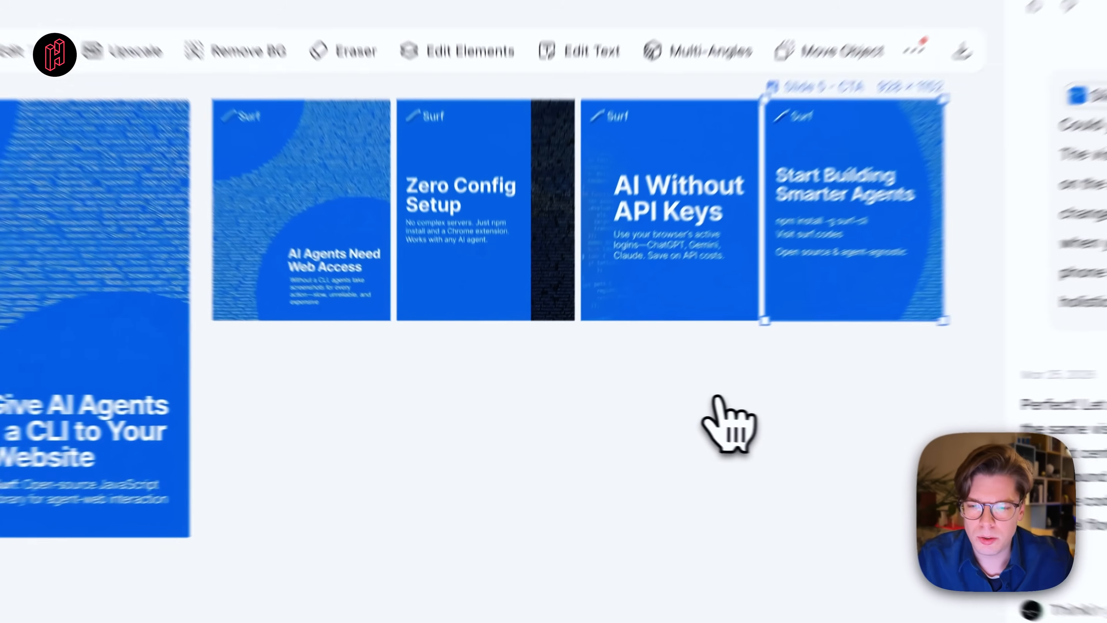
Move the cover and slide 5 into an empty row below the carousel, leaving a gap between them for slides 2 to 4
{"action": "left_click_drag", "start_coordinate": [633, 386], "coordinate": [404, 242]}
{"action": "left_click_drag", "start_coordinate": [694, 484], "coordinate": [172, 118]}
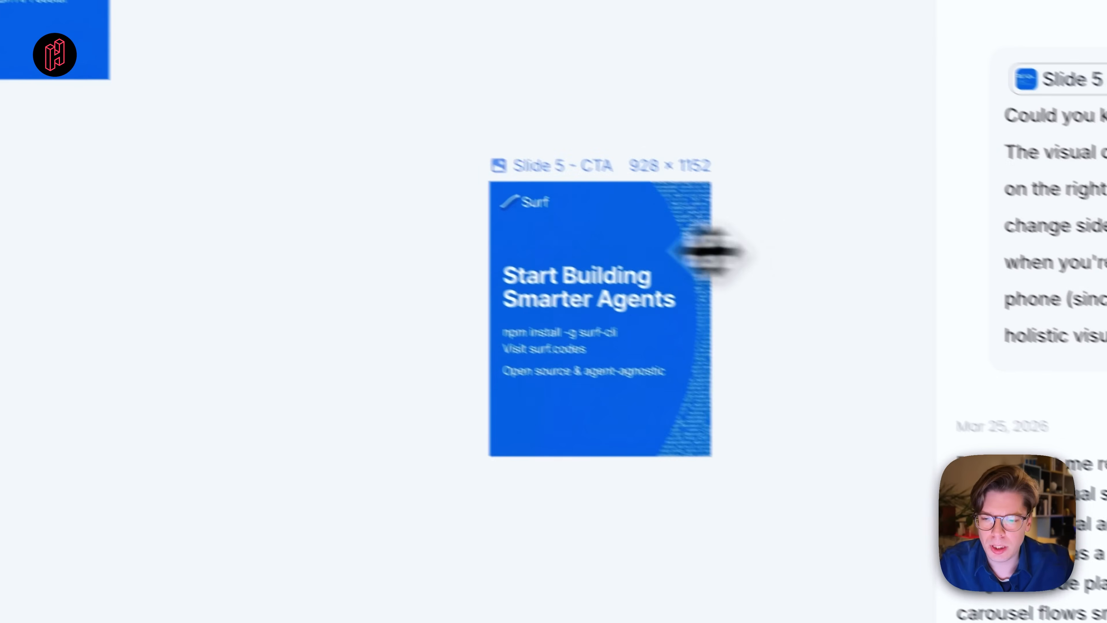
{"action": "left_click_drag", "start_coordinate": [710, 250], "coordinate": [769, 229]}
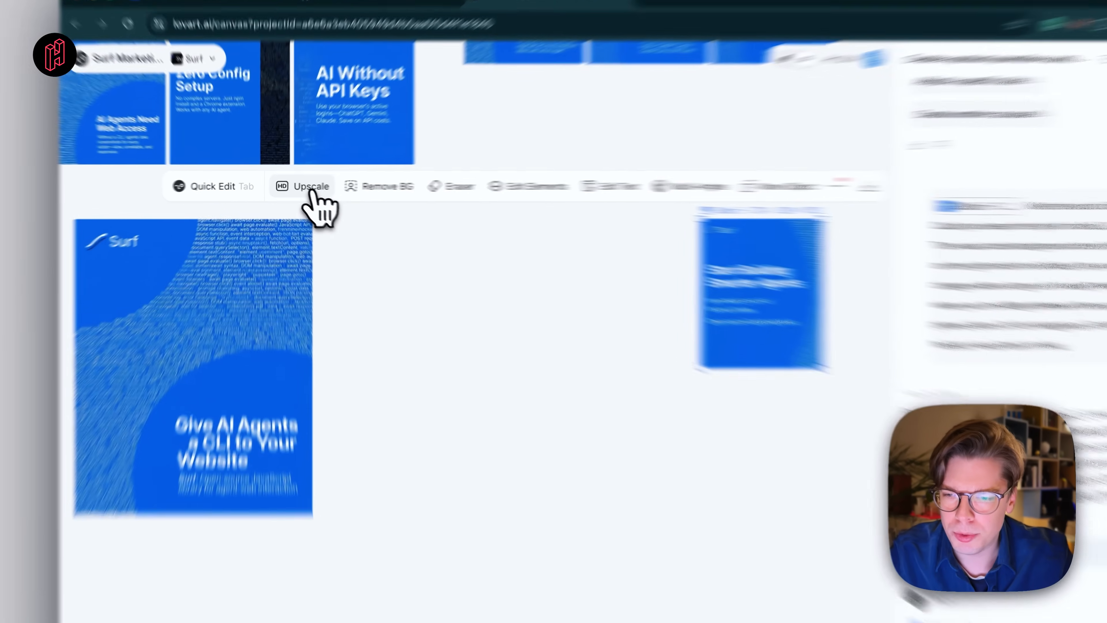
Upscale slide 5 to 2K and move the upscaled copy to the left of the original, in the cover's row
{"action": "left_click", "coordinate": [296, 187]}
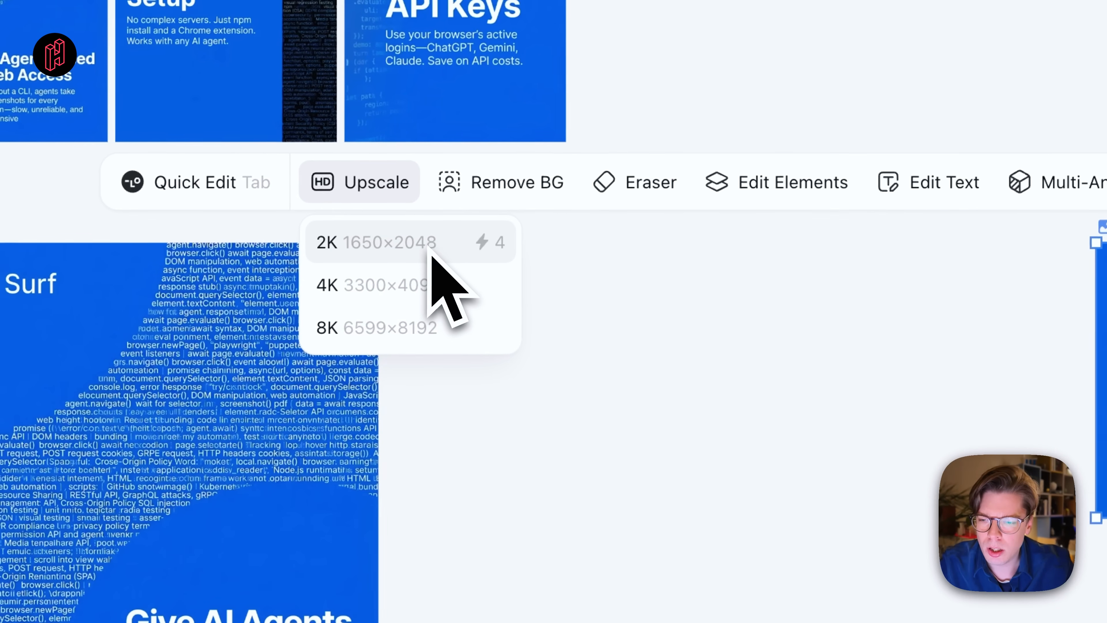
{"action": "left_click", "coordinate": [438, 246]}
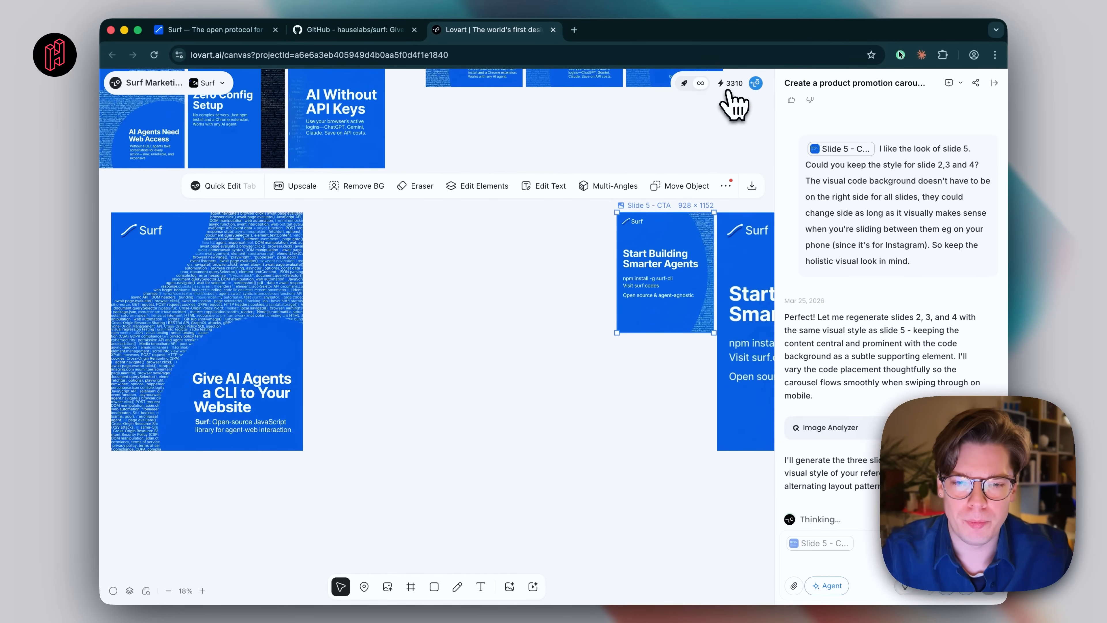
{"action": "scroll", "coordinate": [676, 311], "scroll_direction": "right", "scroll_amount": 3}
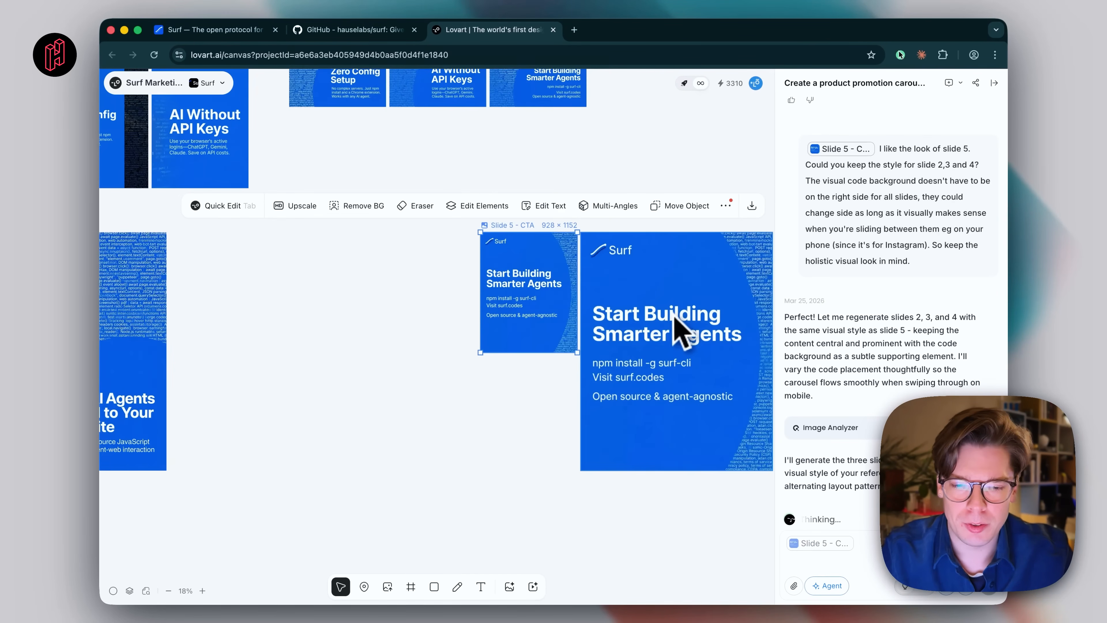
{"action": "scroll", "coordinate": [673, 331], "scroll_direction": "down", "scroll_amount": 4}
{"action": "left_click_drag", "start_coordinate": [702, 356], "coordinate": [515, 370]}
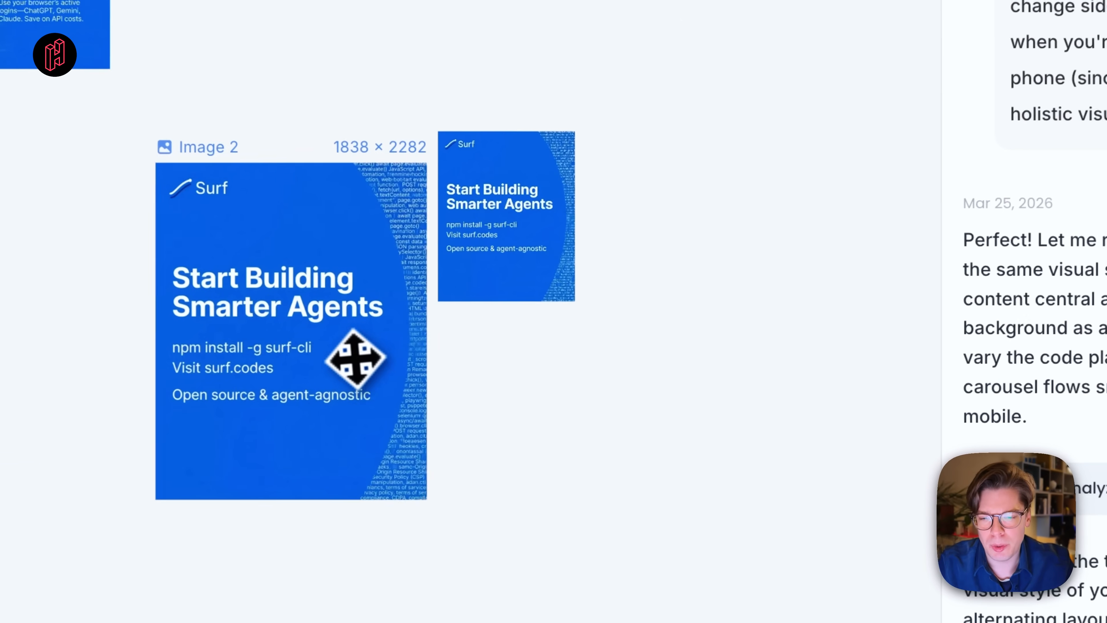
Move the original slide 5 aside and align its upscaled copy with the cover's row, leaving room for slides 2 to 4
{"action": "left_click_drag", "start_coordinate": [356, 358], "coordinate": [367, 333]}
{"action": "left_click_drag", "start_coordinate": [488, 257], "coordinate": [709, 296]}
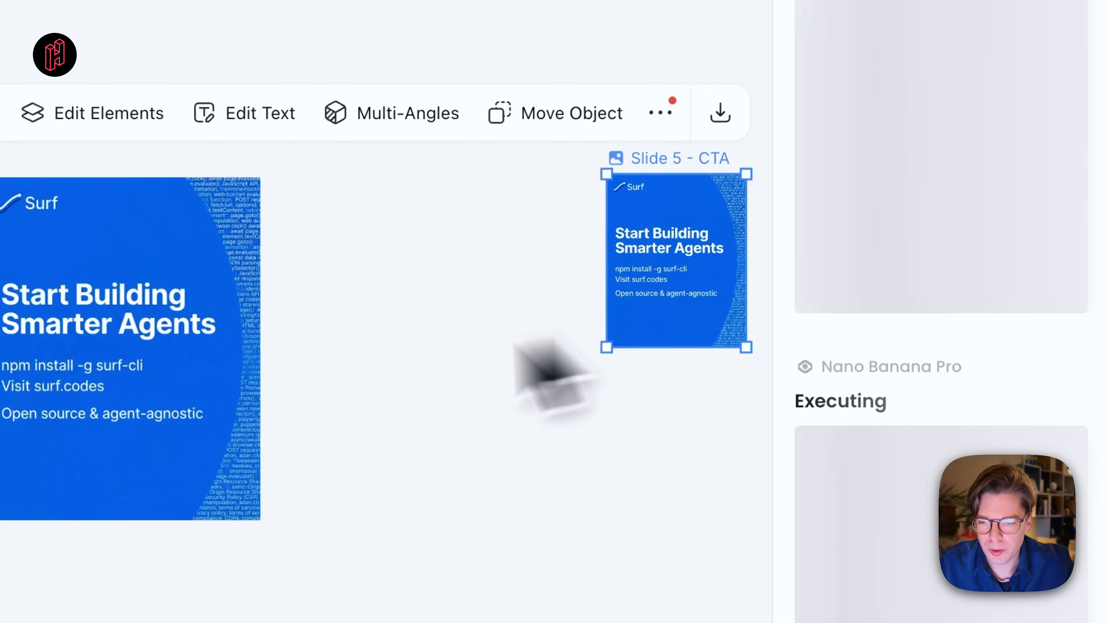
{"action": "left_click_drag", "start_coordinate": [238, 384], "coordinate": [441, 317]}
{"action": "scroll", "coordinate": [442, 317], "scroll_direction": "up", "scroll_amount": 4}
{"action": "scroll", "coordinate": [442, 316], "scroll_direction": "left", "scroll_amount": 4}
{"action": "scroll", "coordinate": [441, 317], "scroll_direction": "down", "scroll_amount": 2}
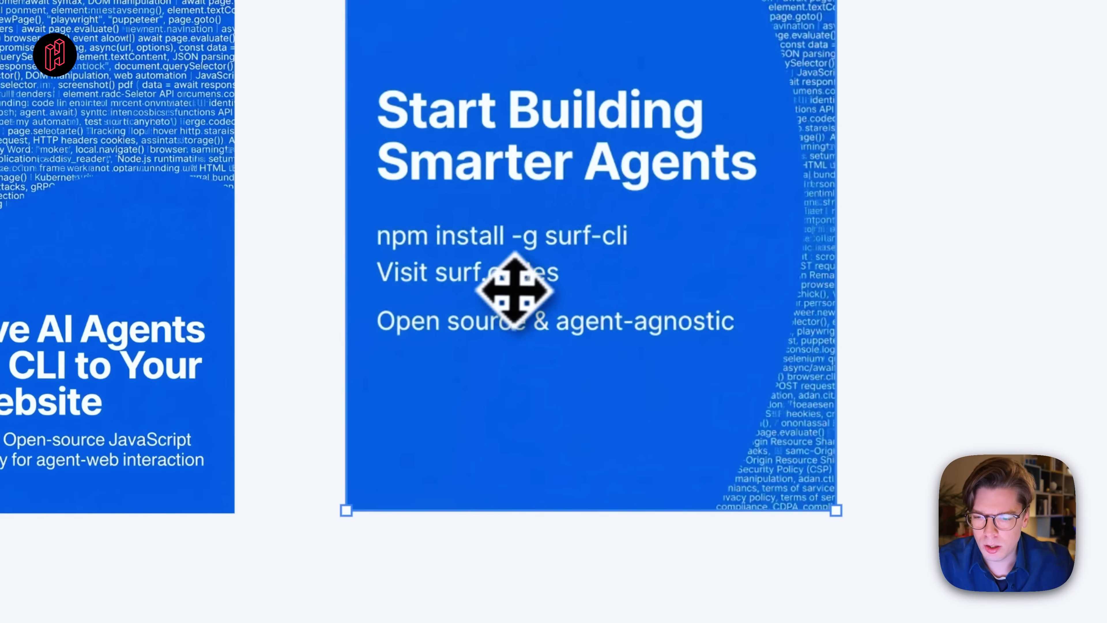
{"action": "left_click_drag", "start_coordinate": [511, 292], "coordinate": [707, 284]}
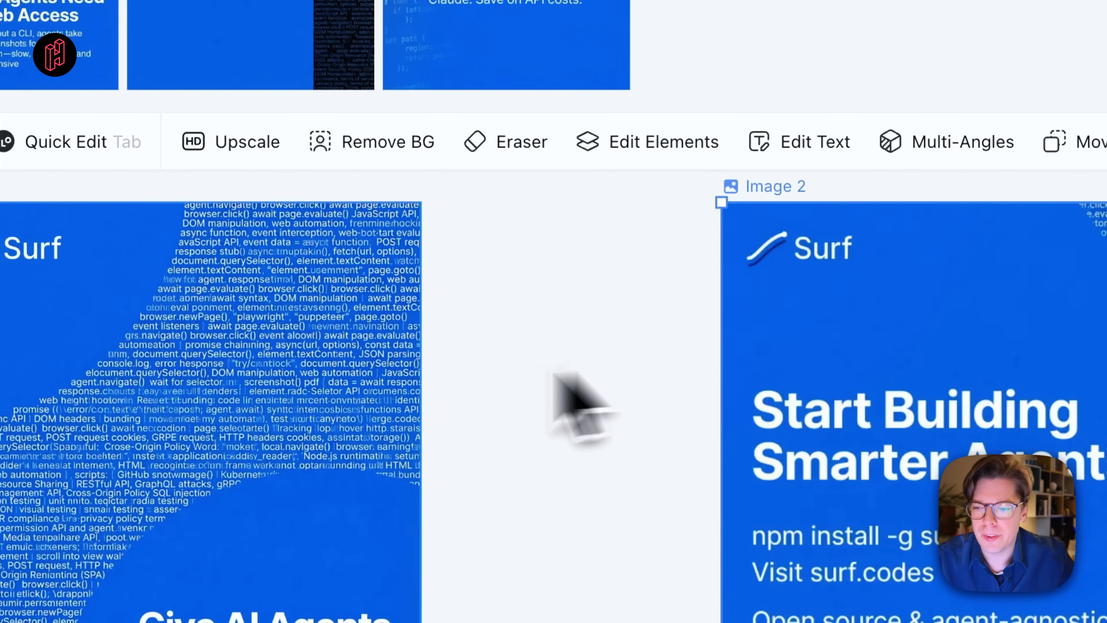
{"action": "scroll", "coordinate": [341, 366], "scroll_direction": "down", "scroll_amount": 1}
{"action": "scroll", "coordinate": [341, 366], "scroll_direction": "left", "scroll_amount": 3}
{"action": "left_click_drag", "start_coordinate": [689, 347], "coordinate": [89, 334]}
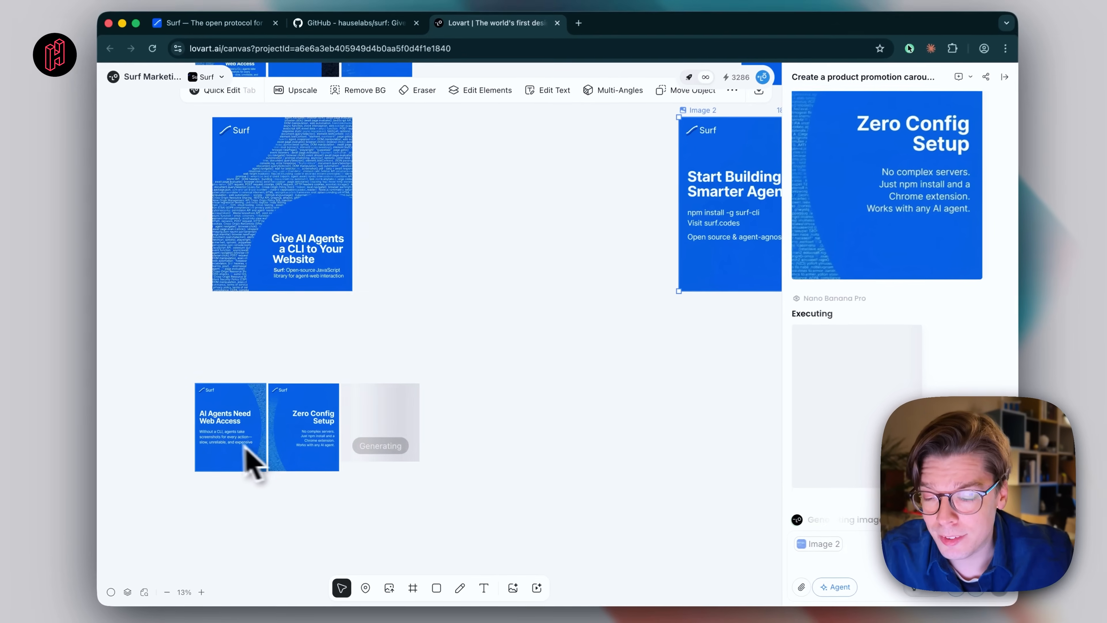
Compare the newly generated slides 2 and 3 below the row, and upscale slide 2 to 2K
{"action": "scroll", "coordinate": [250, 463], "scroll_direction": "up", "scroll_amount": 5}
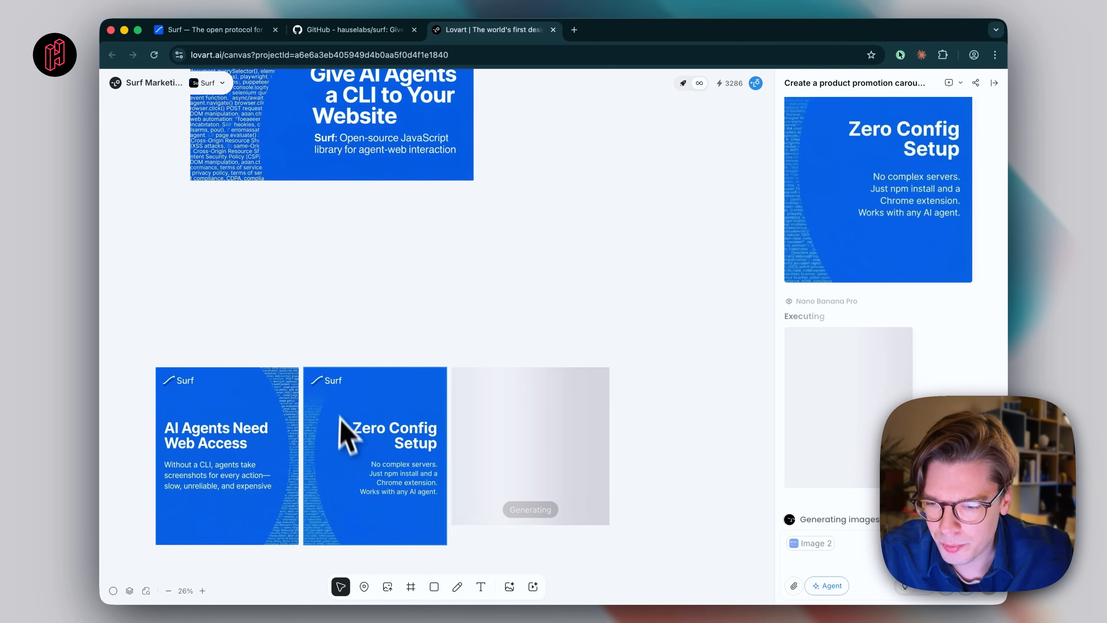
{"action": "scroll", "coordinate": [323, 541], "scroll_direction": "up", "scroll_amount": 3}
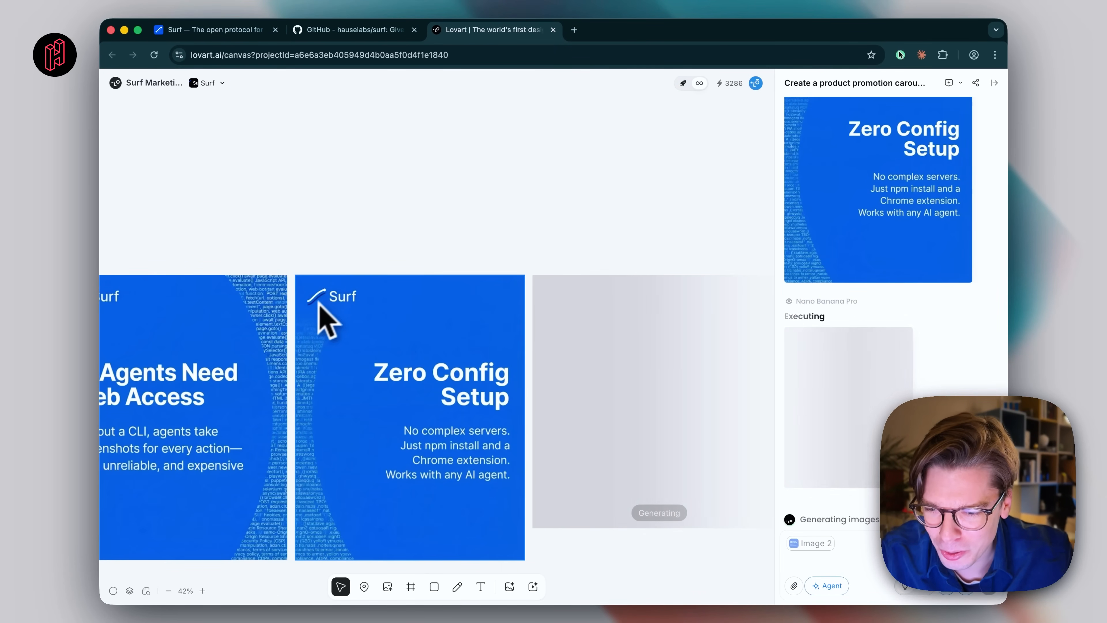
{"action": "scroll", "coordinate": [339, 305], "scroll_direction": "down", "scroll_amount": 10}
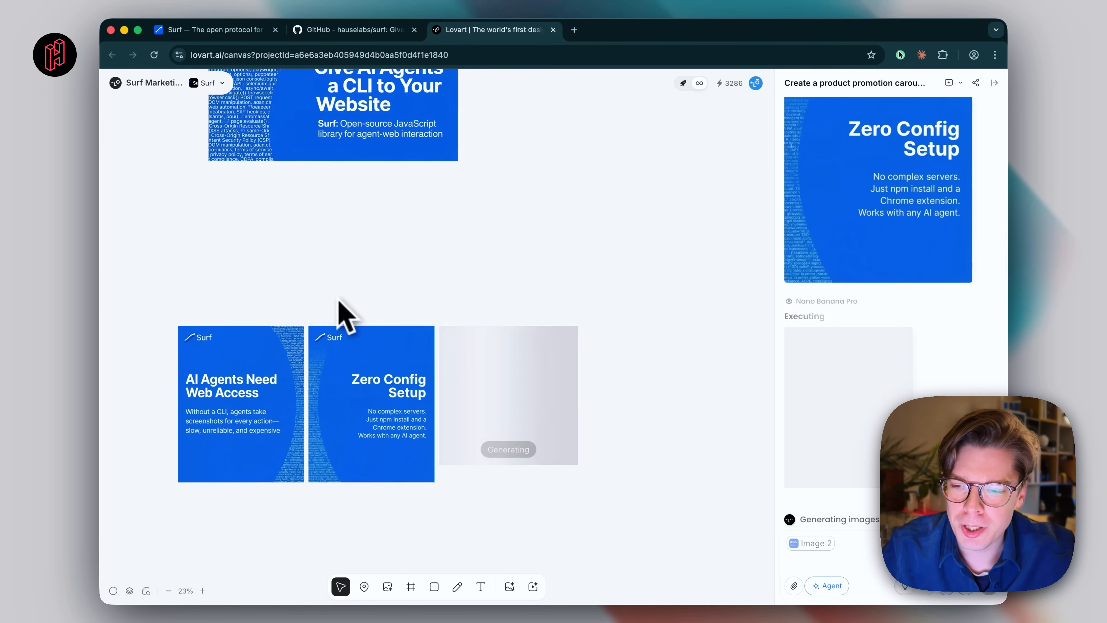
{"action": "left_click", "coordinate": [225, 369]}
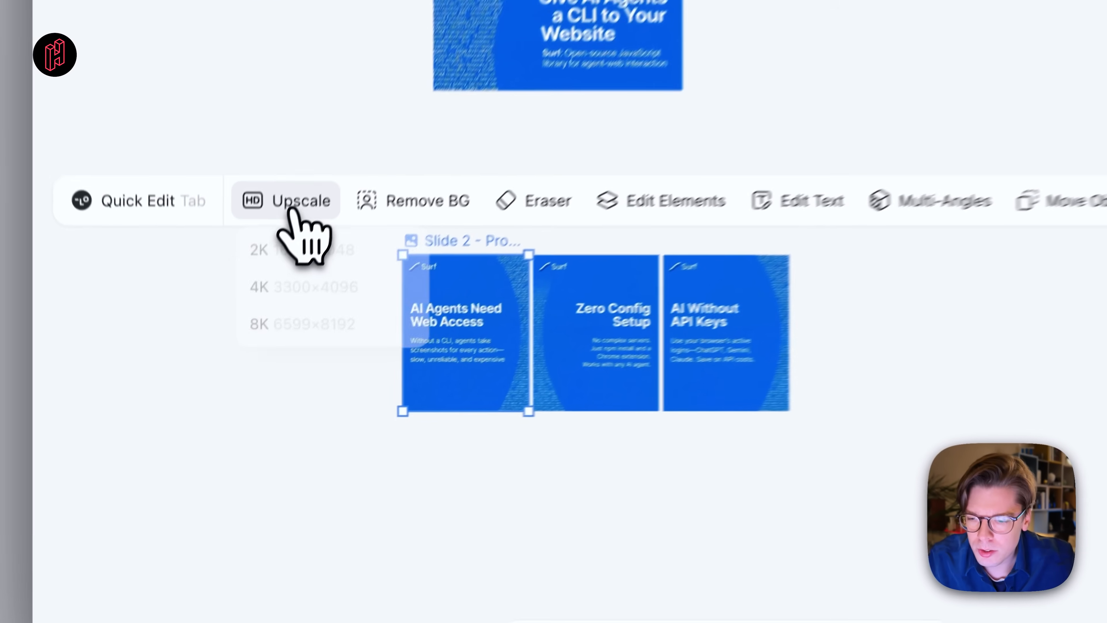
{"action": "left_click", "coordinate": [242, 394]}
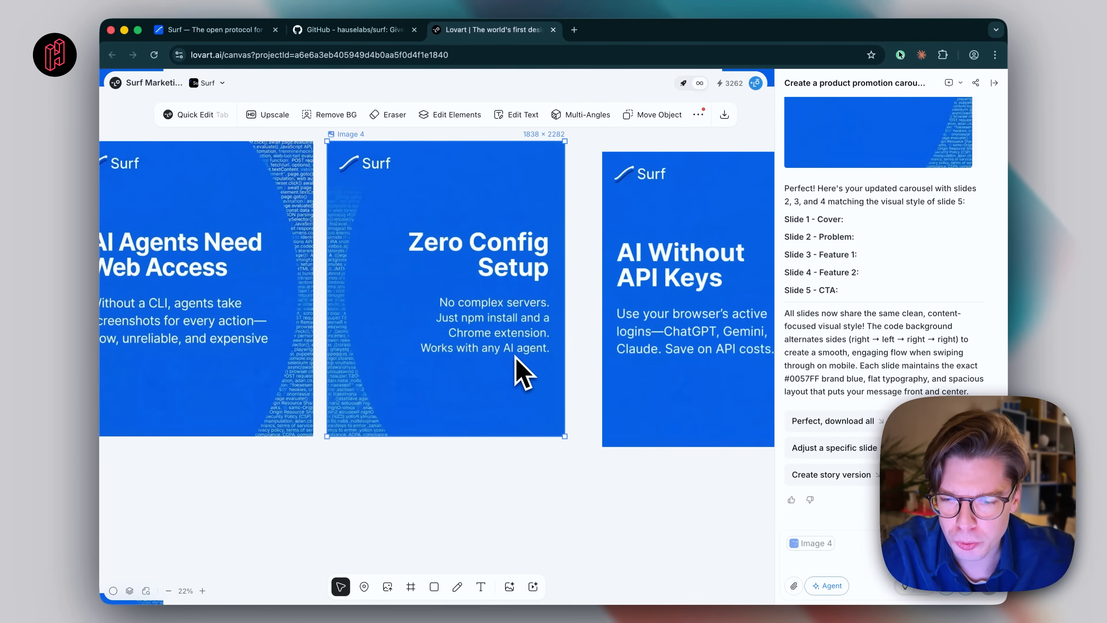
Write a Quick Edit for slide 3: keep the style, explain Easy Setup with manual or AI-agent installation, and mention documentation on surf.codes
{"action": "scroll", "coordinate": [401, 421], "scroll_direction": "down", "scroll_amount": 3}
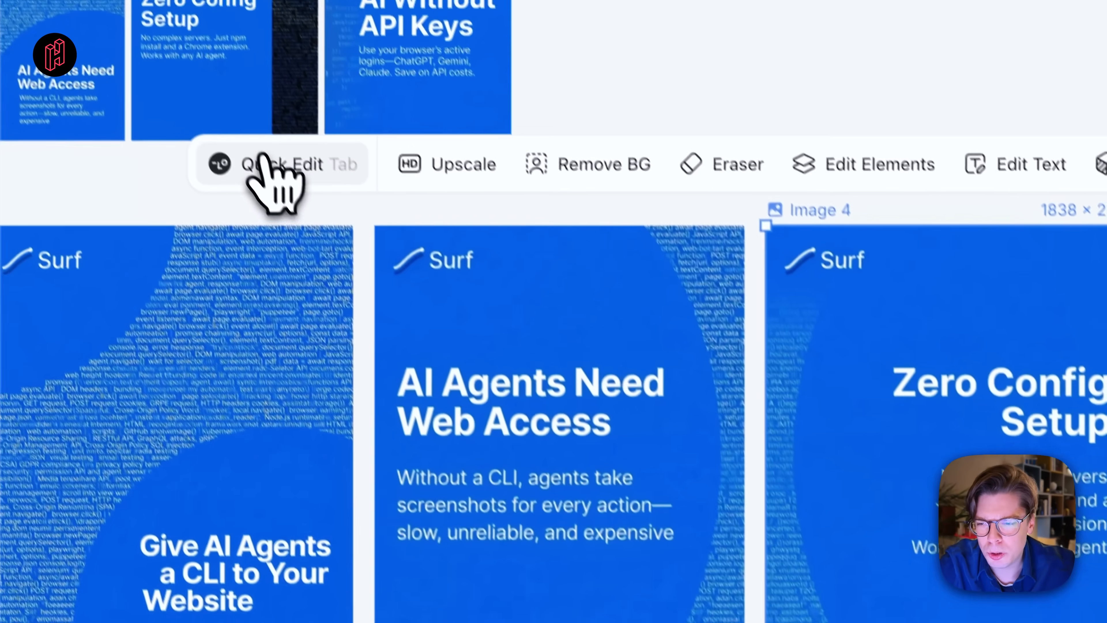
{"action": "left_click", "coordinate": [264, 163]}
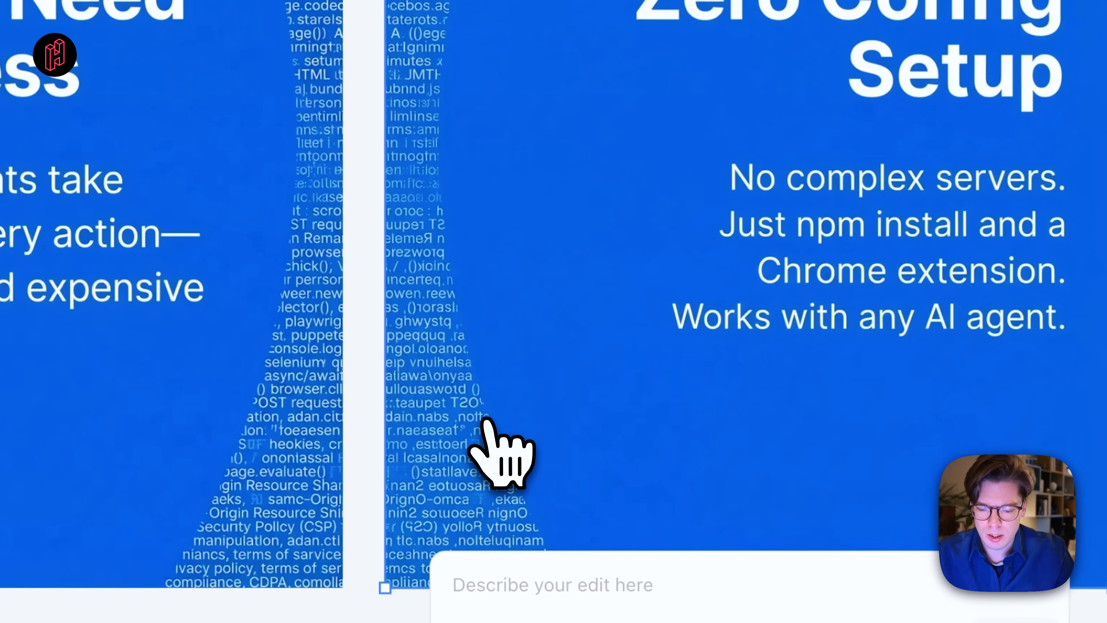
{"action": "type", "text": "Keep the visual style, but content-wise it's not entirely correct. We should explain that it's Easy Setup (not zero config), and that it's a library you can either manually install on your website, or ask your AI agent to configure it on your site by simply telling your agent to install Surf on your website (telling your agent that it can look u"}
{"action": "type", "text": "p the"}
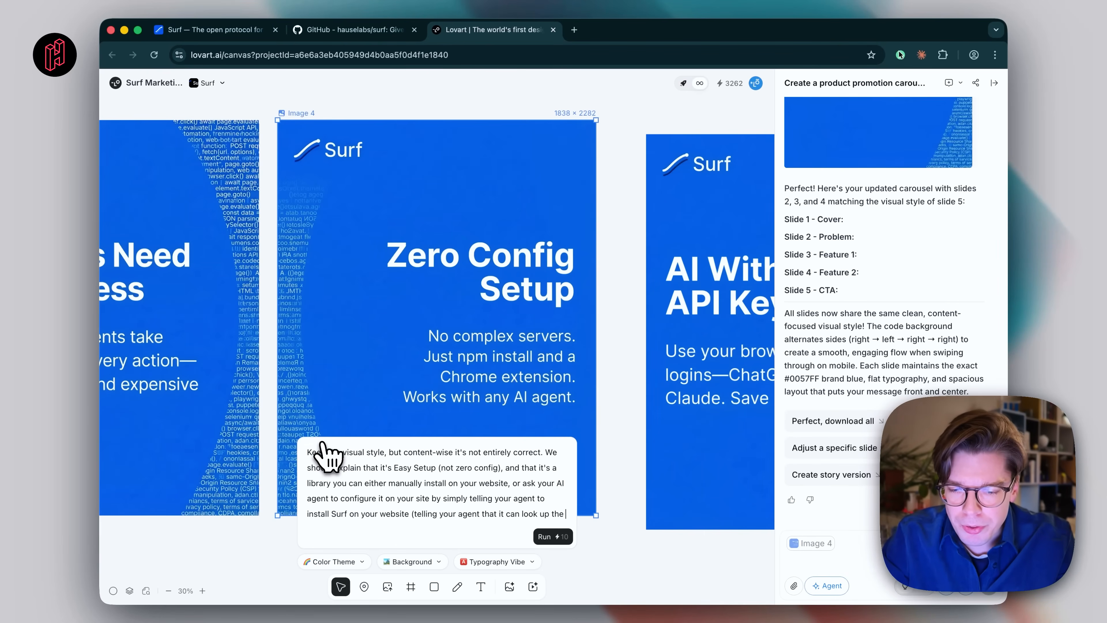
{"action": "type", "text": " documentation "}
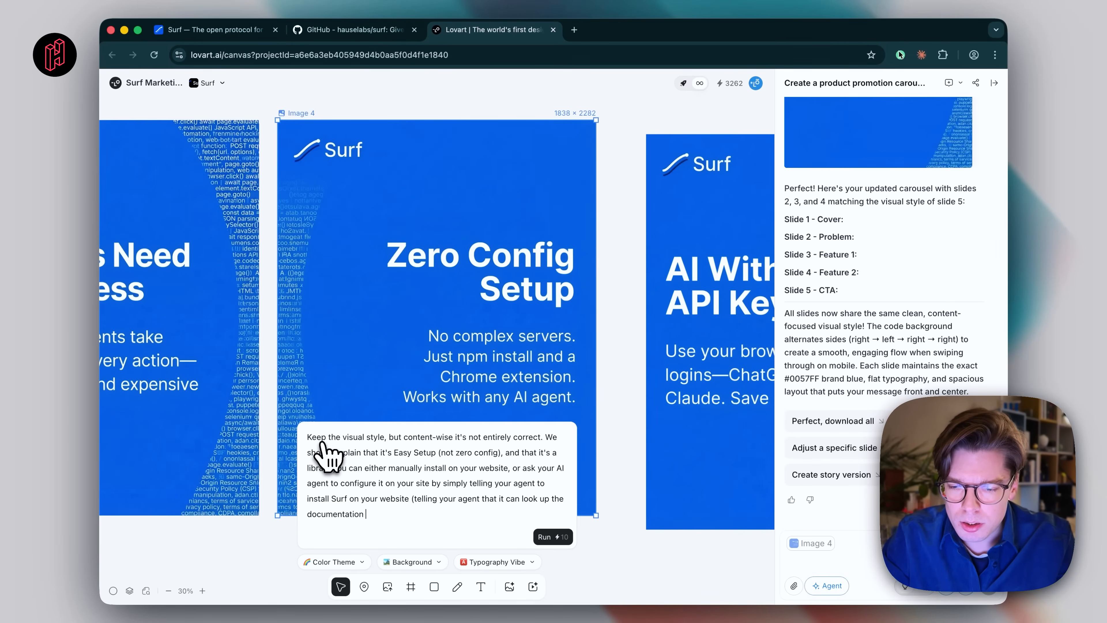
{"action": "type", "text": "on surf.codes)."}
Add a paragraph asking to make the long description concise and nice to read, and run the slide 3 edit
{"action": "key", "text": "shift+Return"}
{"action": "key", "text": "shift+Return"}
{"action": "type", "text": "My description is too long, so figure out yourself how to make it concise and"}
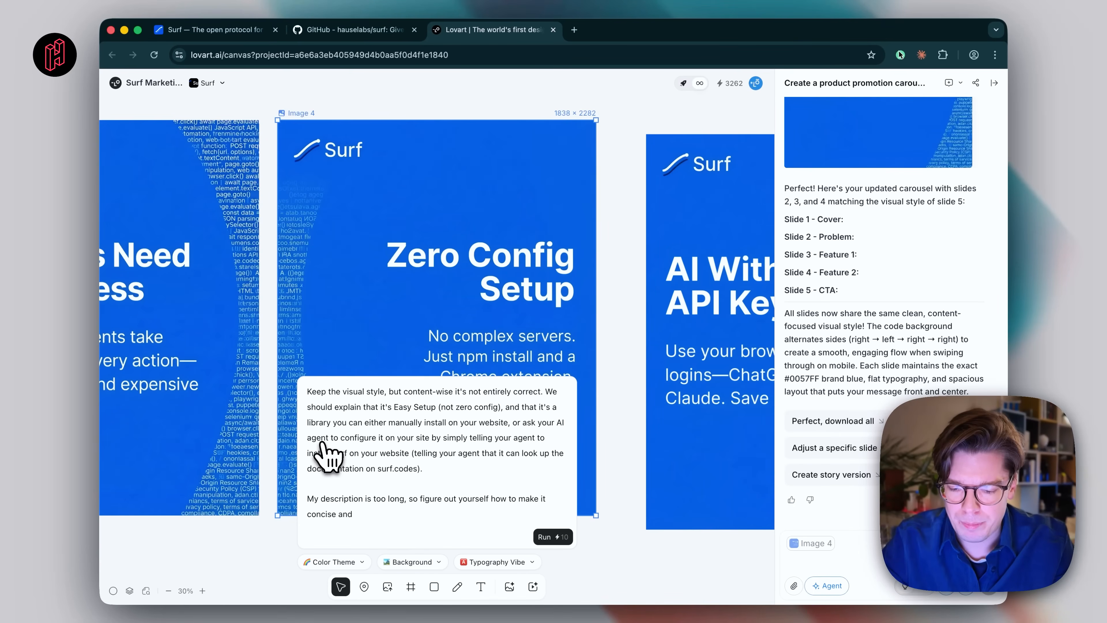
{"action": "type", "text": " nice to read."}
{"action": "scroll", "coordinate": [556, 301], "scroll_direction": "down", "scroll_amount": 5}
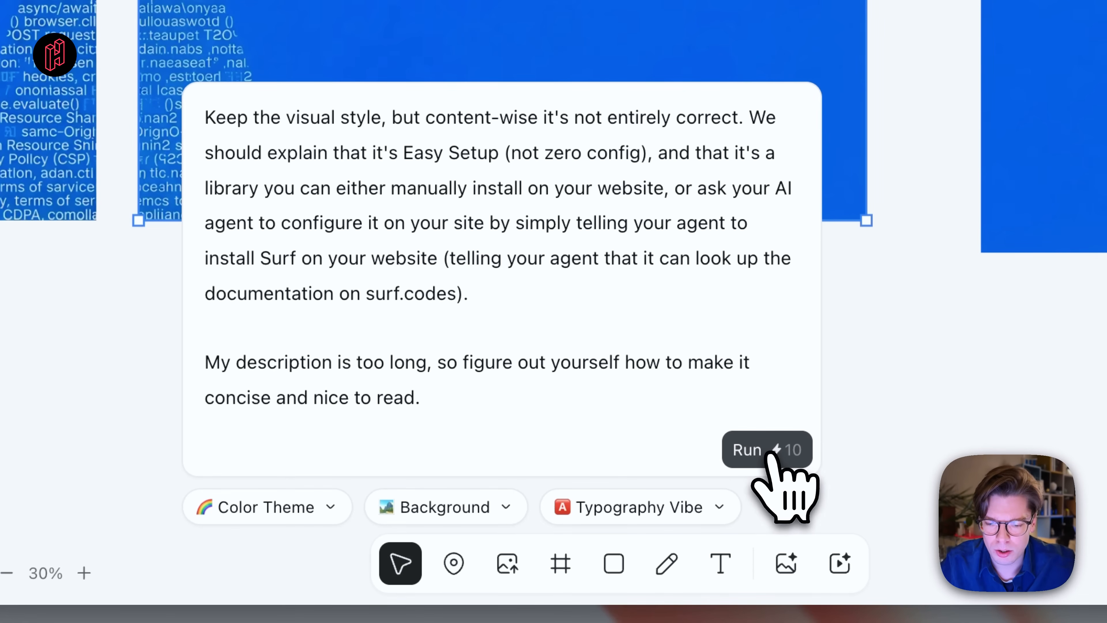
{"action": "left_click", "coordinate": [767, 458]}
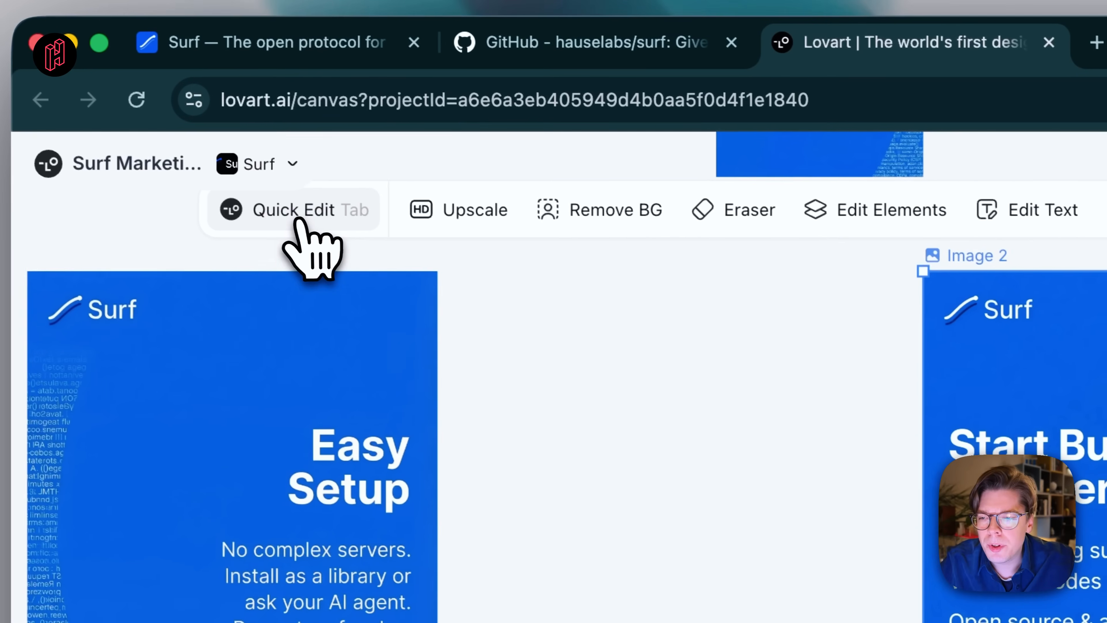
Run a Quick Edit on slide 5 to remove the npm install part so it is more simple and CTA-like
{"action": "left_click", "coordinate": [7, 232]}
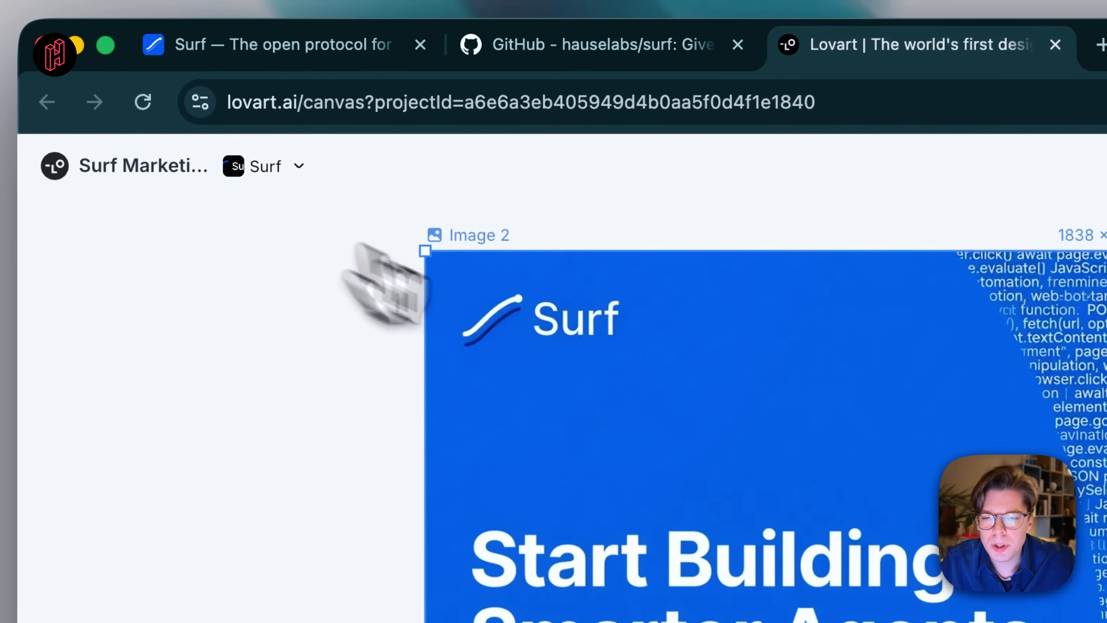
{"action": "type", "text": "Remove the npm install part so it's more simple and CTA like"}
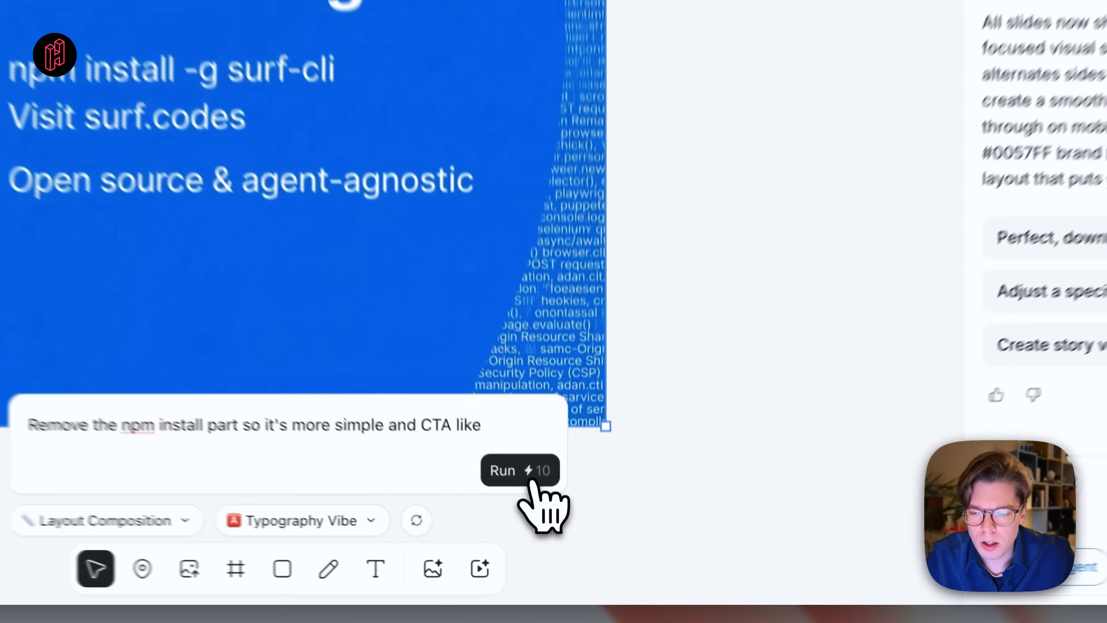
{"action": "left_click", "coordinate": [543, 538]}
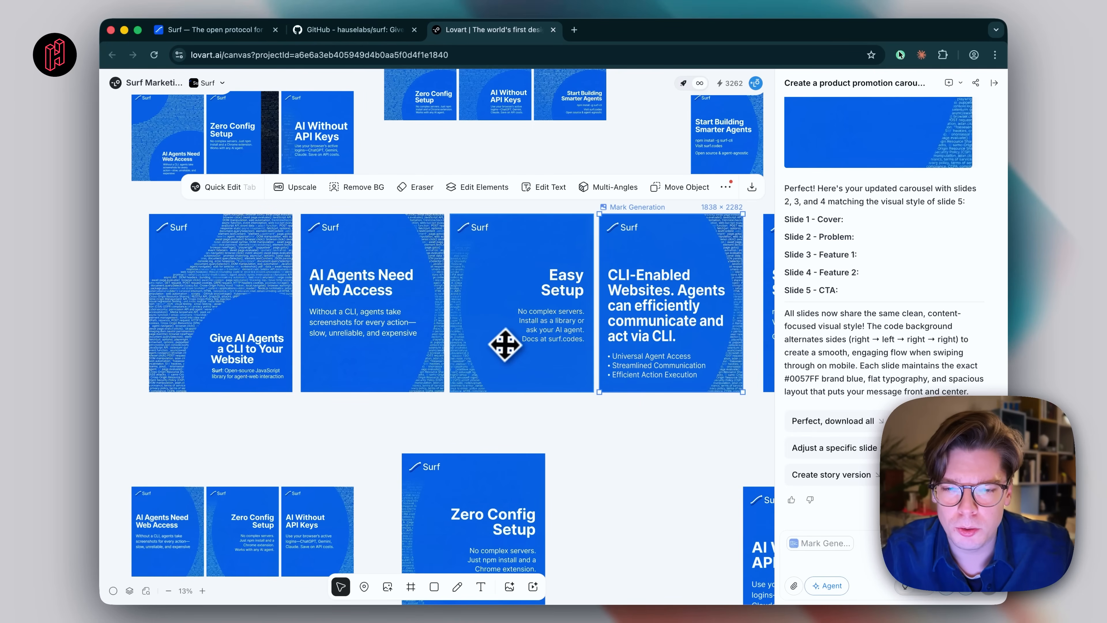
Select all leftover slide drafts below the final carousel row and move them above the older drafts
{"action": "scroll", "coordinate": [505, 344], "scroll_direction": "up", "scroll_amount": 2}
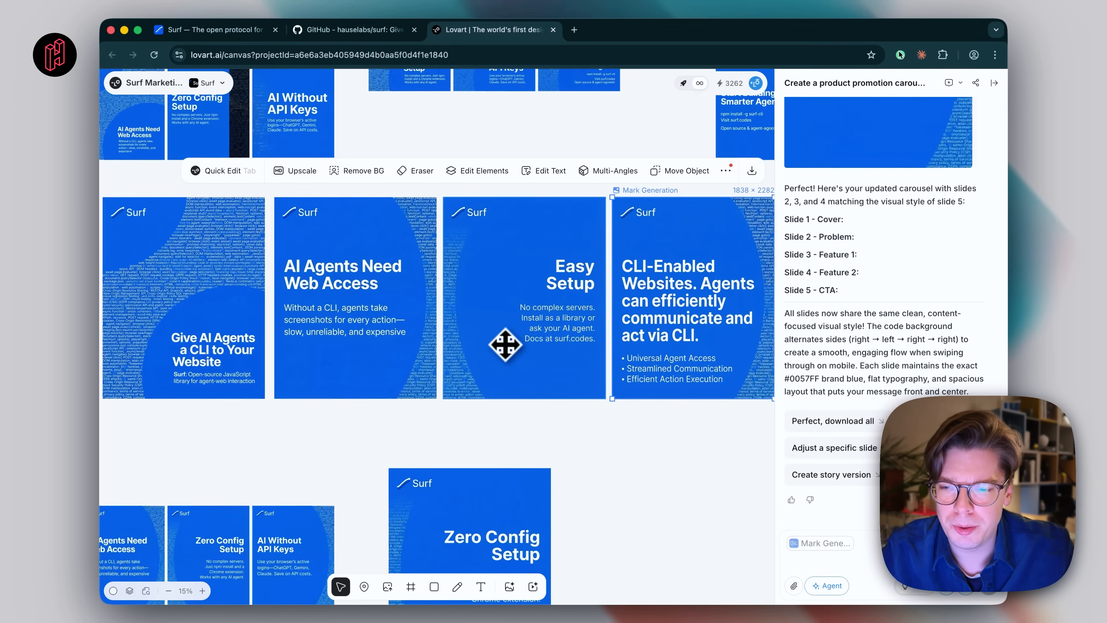
{"action": "scroll", "coordinate": [353, 341], "scroll_direction": "down", "scroll_amount": 4}
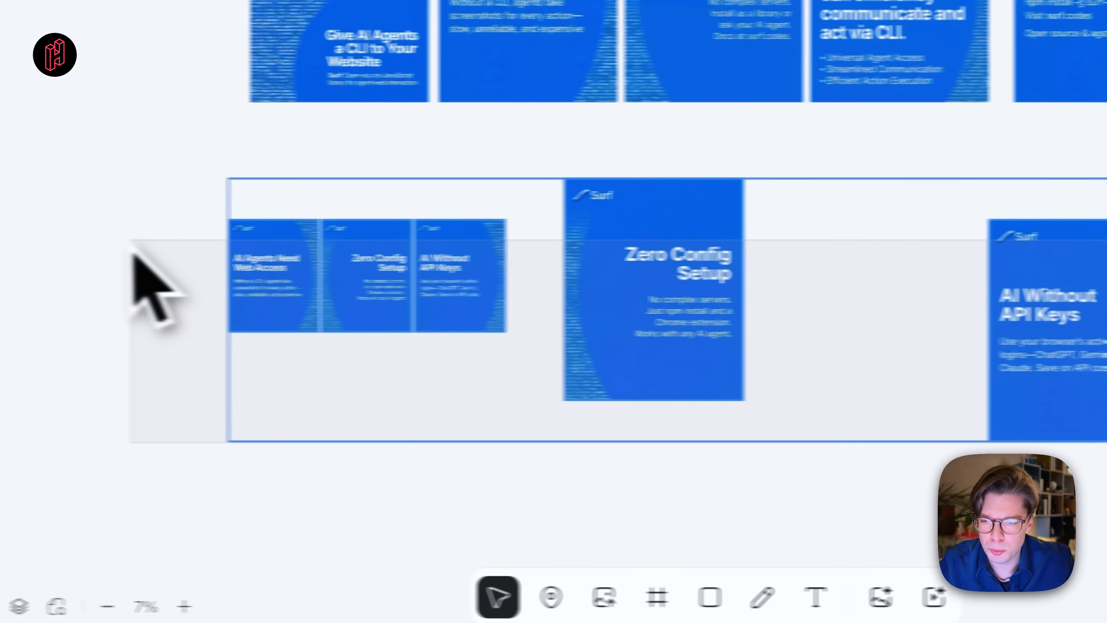
{"action": "left_click_drag", "start_coordinate": [132, 245], "coordinate": [130, 240]}
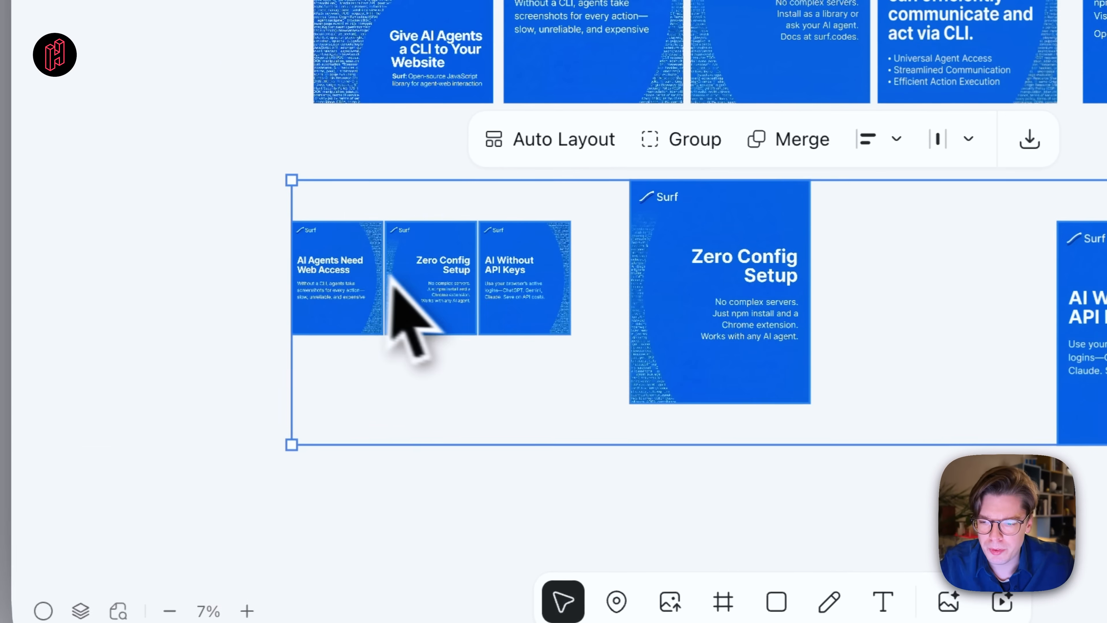
{"action": "left_click_drag", "start_coordinate": [320, 279], "coordinate": [425, 270]}
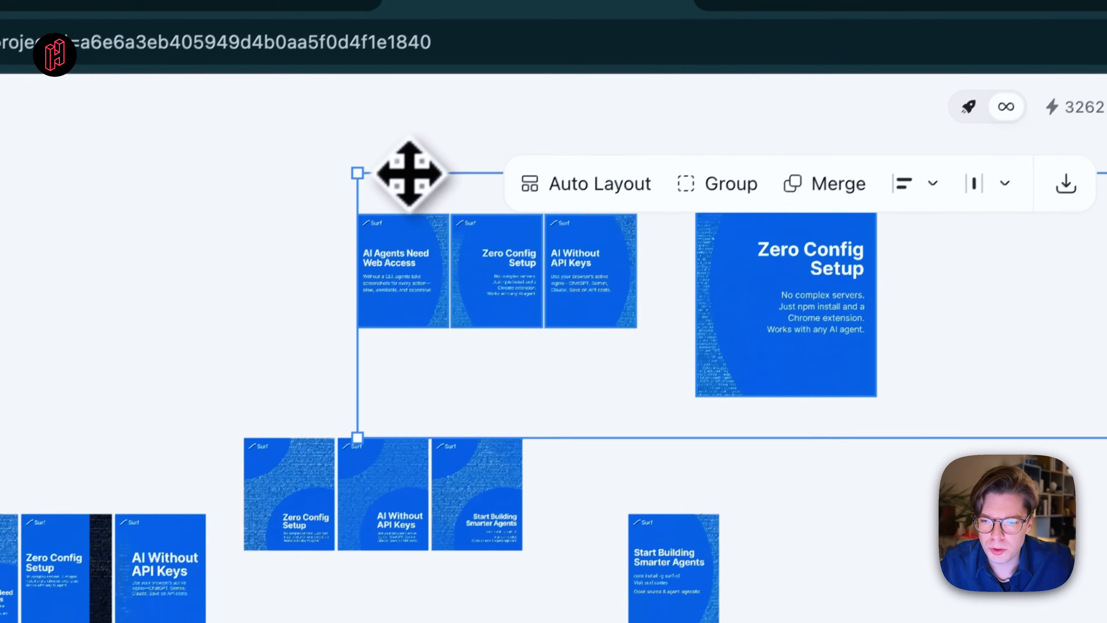
{"action": "scroll", "coordinate": [789, 551], "scroll_direction": "up", "scroll_amount": 1}
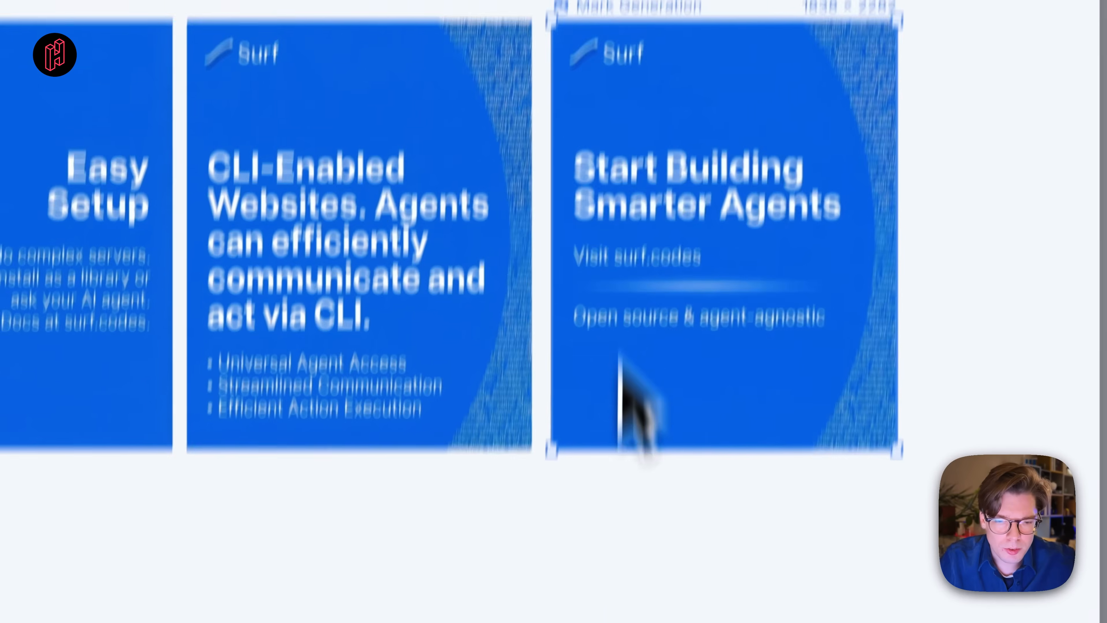
Review the five finished slides and nudge slide 5 slightly closer to slide 4 to even out the spacing
{"action": "left_click", "coordinate": [626, 541]}
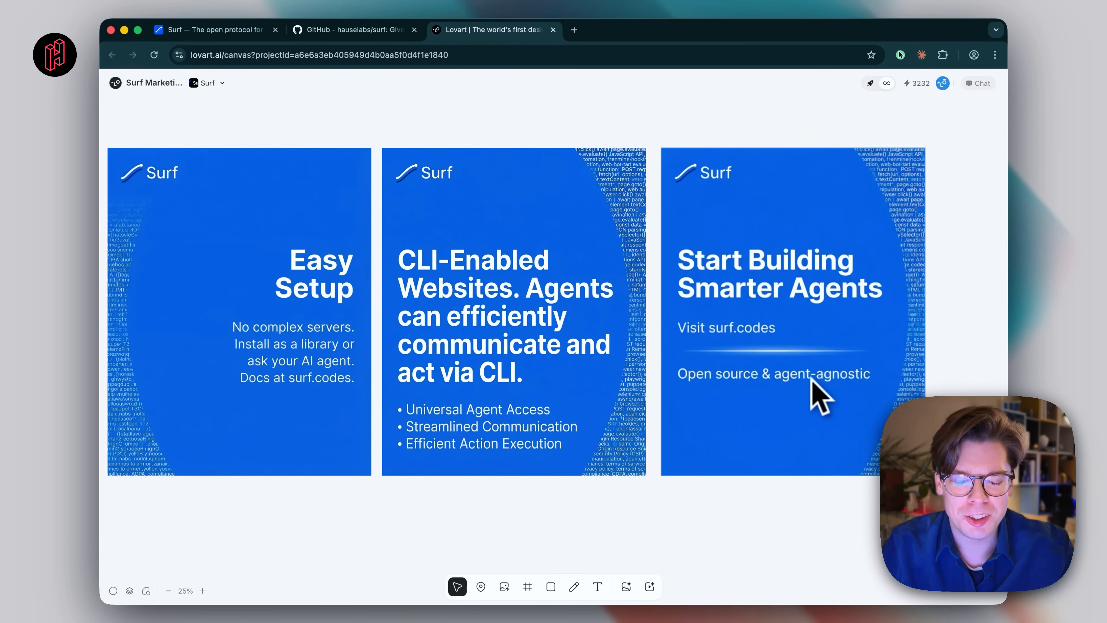
{"action": "scroll", "coordinate": [725, 291], "scroll_direction": "down", "scroll_amount": 2}
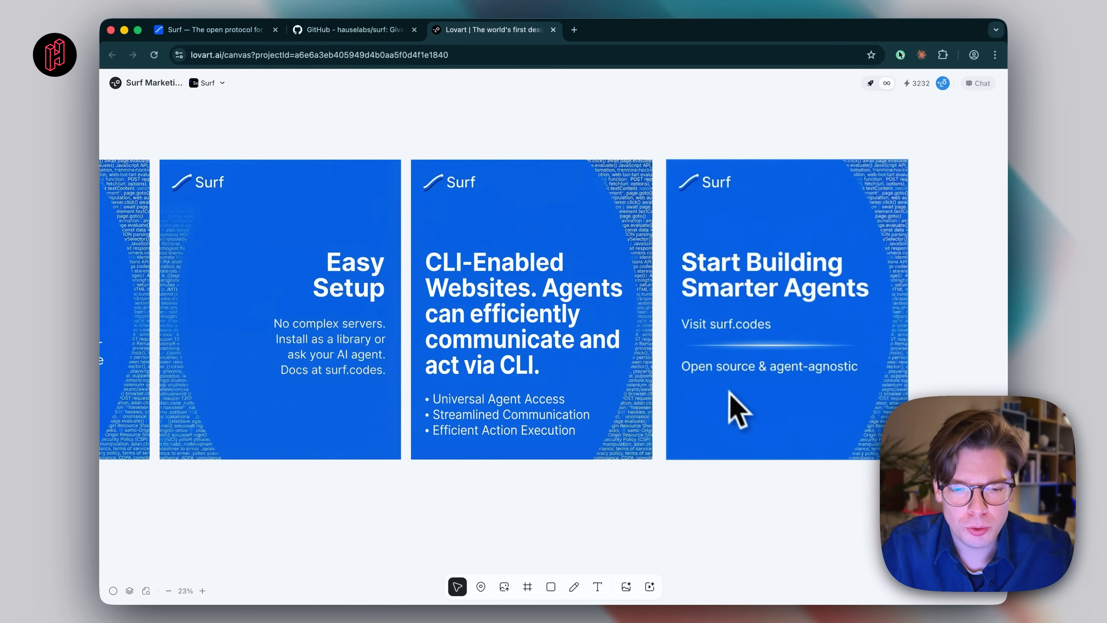
{"action": "scroll", "coordinate": [741, 388], "scroll_direction": "right", "scroll_amount": 2}
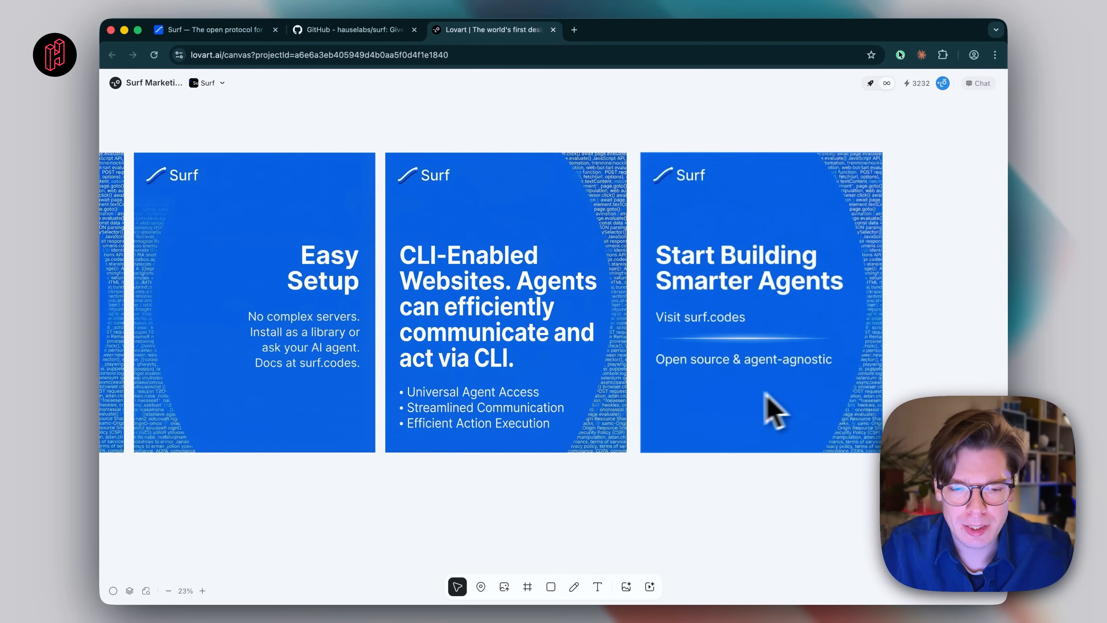
{"action": "scroll", "coordinate": [828, 403], "scroll_direction": "down", "scroll_amount": 3}
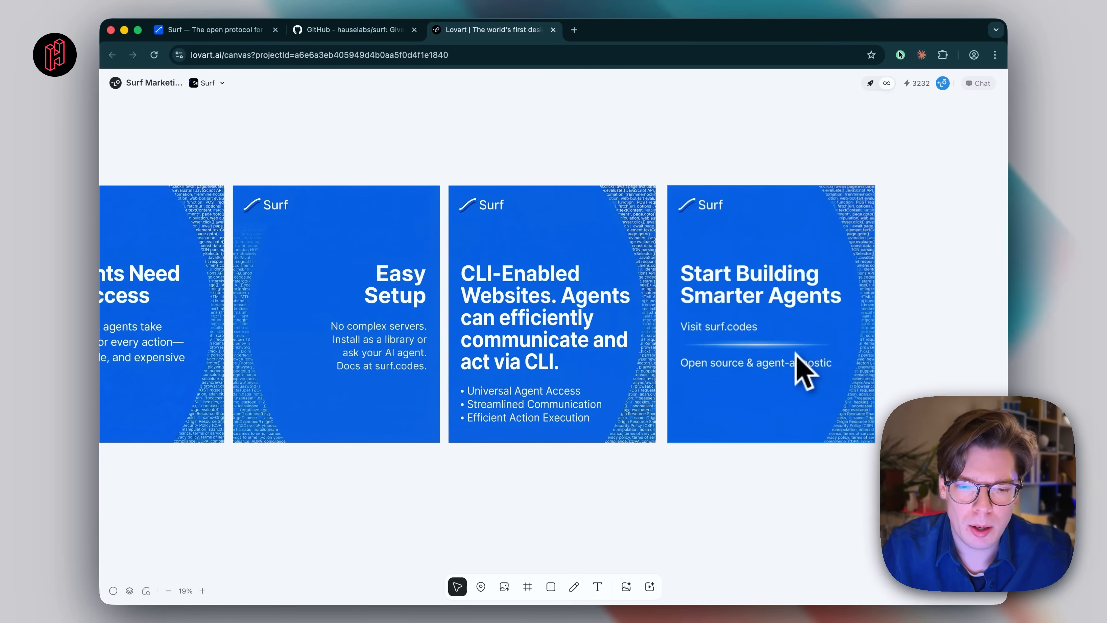
{"action": "scroll", "coordinate": [797, 360], "scroll_direction": "down", "scroll_amount": 4}
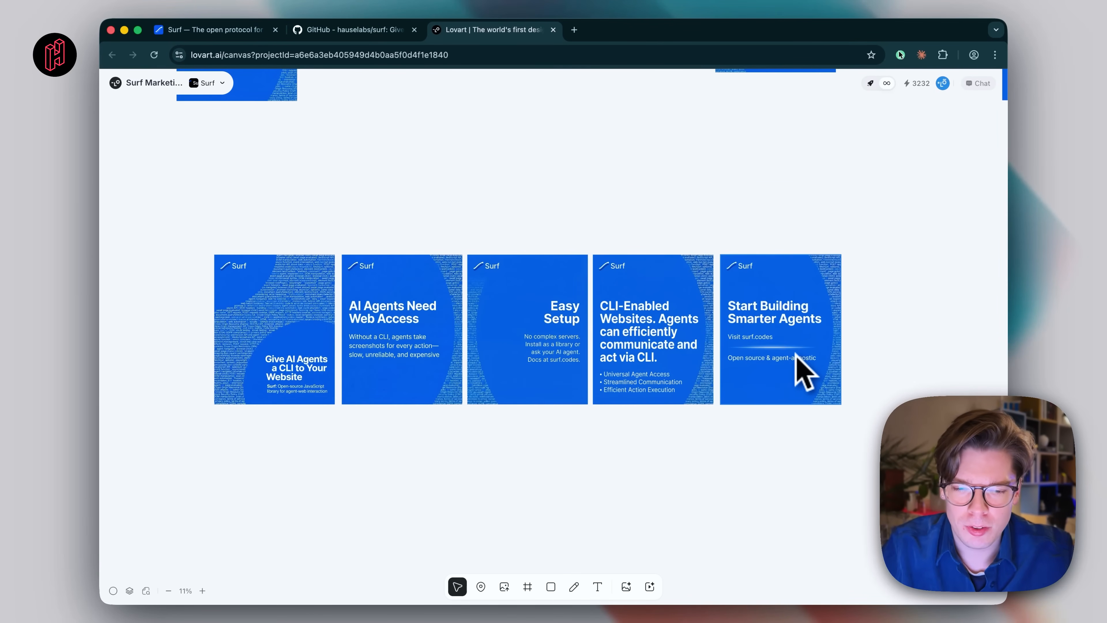
{"action": "scroll", "coordinate": [795, 354], "scroll_direction": "up", "scroll_amount": 3}
{"action": "scroll", "coordinate": [796, 354], "scroll_direction": "down", "scroll_amount": 2}
{"action": "scroll", "coordinate": [796, 354], "scroll_direction": "left", "scroll_amount": 2}
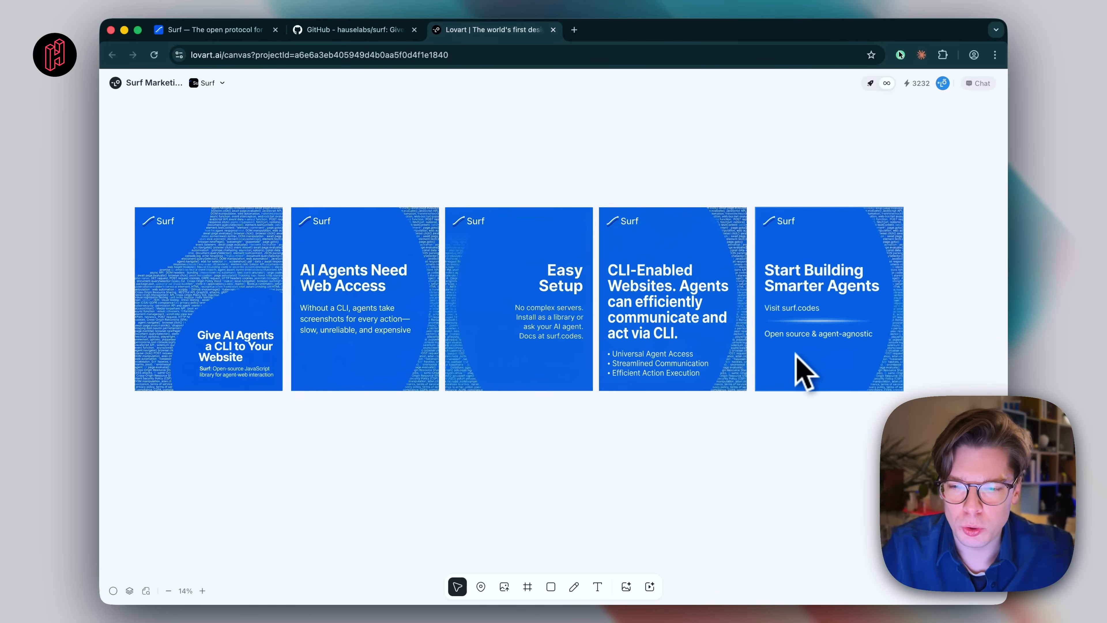
{"action": "left_click_drag", "start_coordinate": [908, 368], "coordinate": [905, 367]}
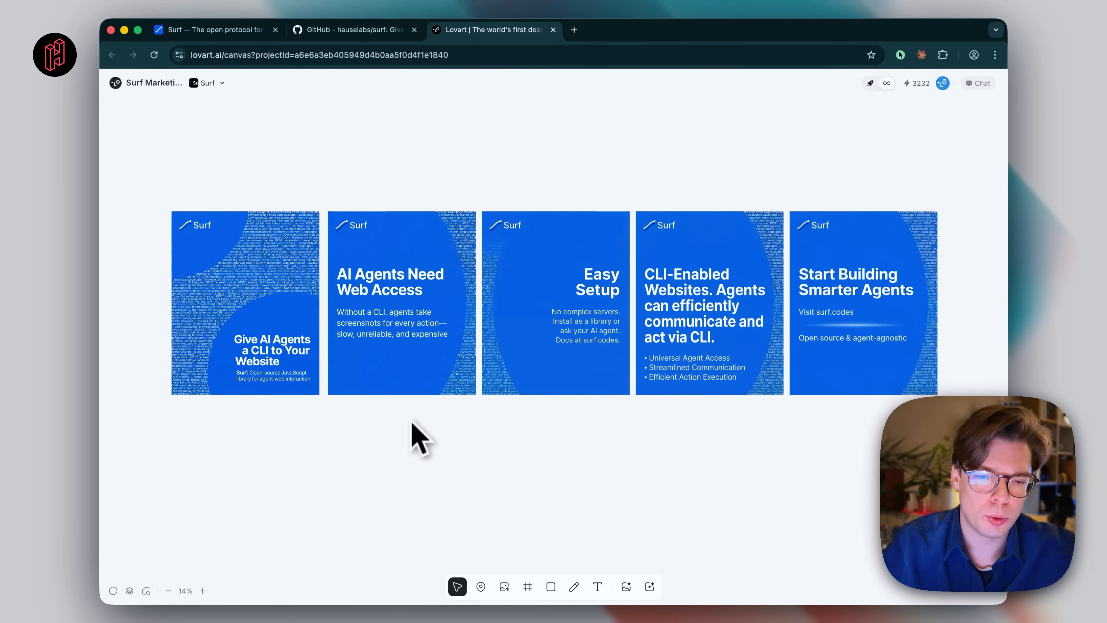
{"action": "scroll", "coordinate": [413, 423], "scroll_direction": "up", "scroll_amount": 2}
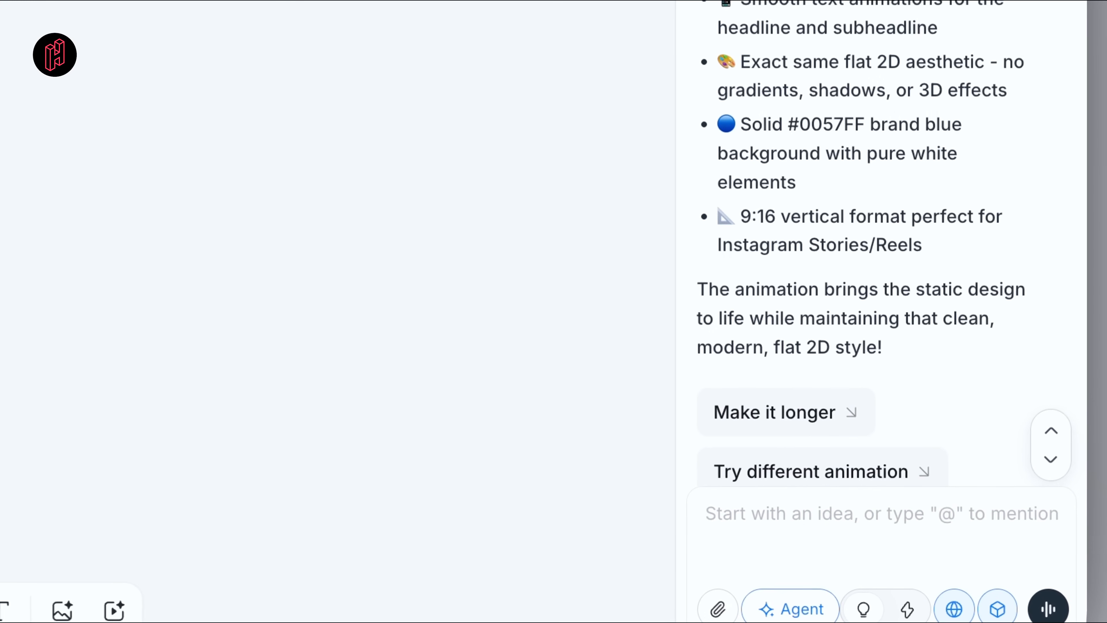
Place the dark blue texture image below the carousel and scale it down to about 2216 × 3325
{"action": "left_click_drag", "start_coordinate": [206, 315], "coordinate": [558, 349]}
{"action": "left_click_drag", "start_coordinate": [617, 302], "coordinate": [479, 375]}
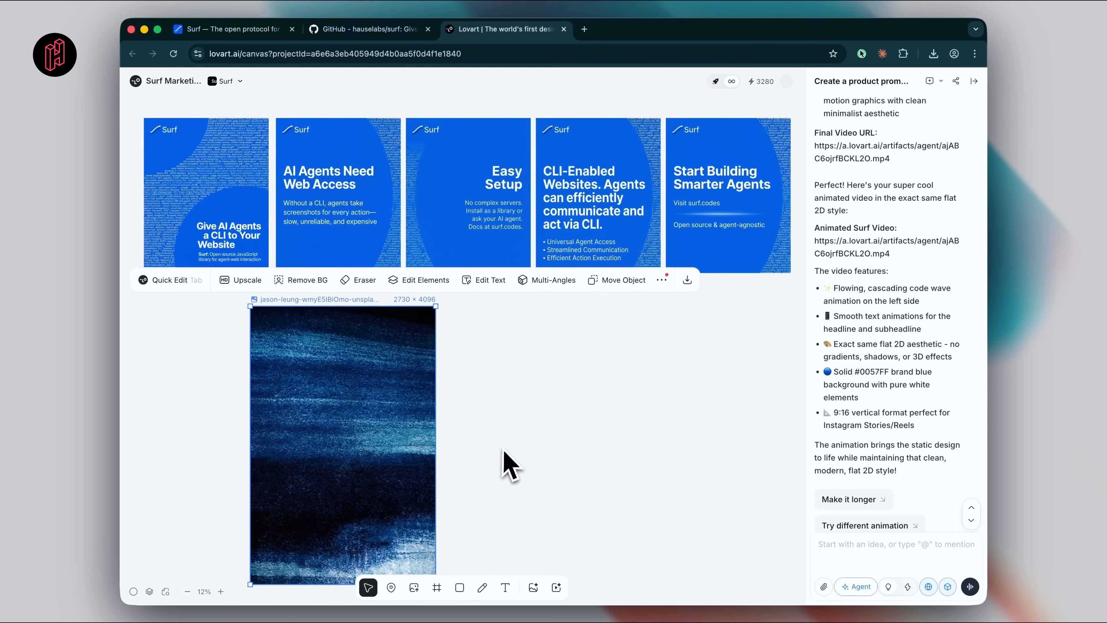
{"action": "scroll", "coordinate": [540, 415], "scroll_direction": "left", "scroll_amount": 2}
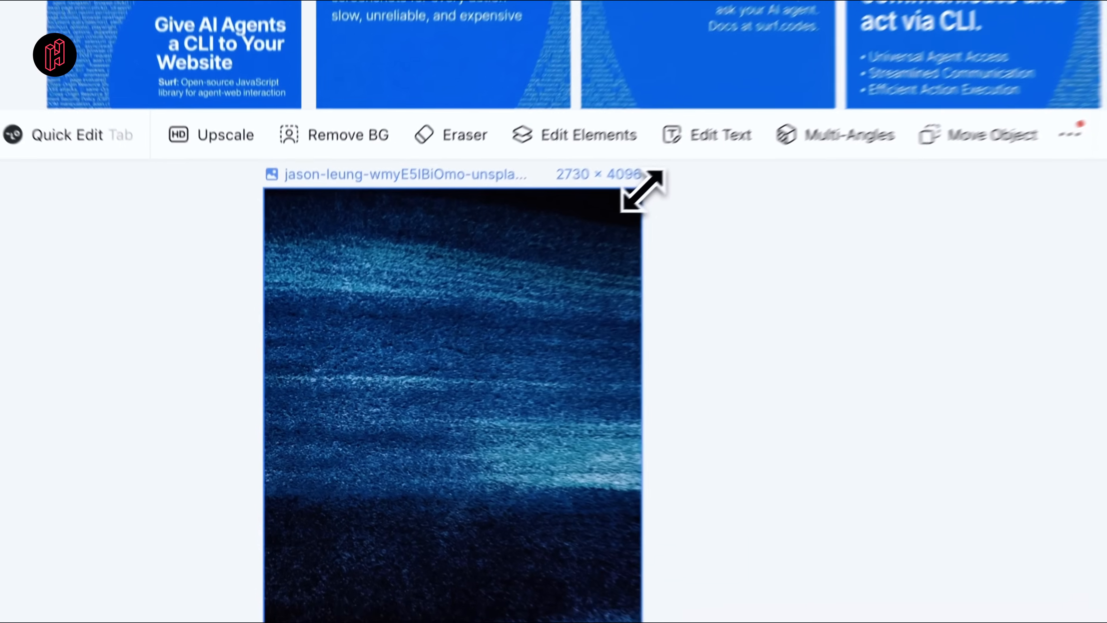
{"action": "left_click_drag", "start_coordinate": [643, 190], "coordinate": [571, 194]}
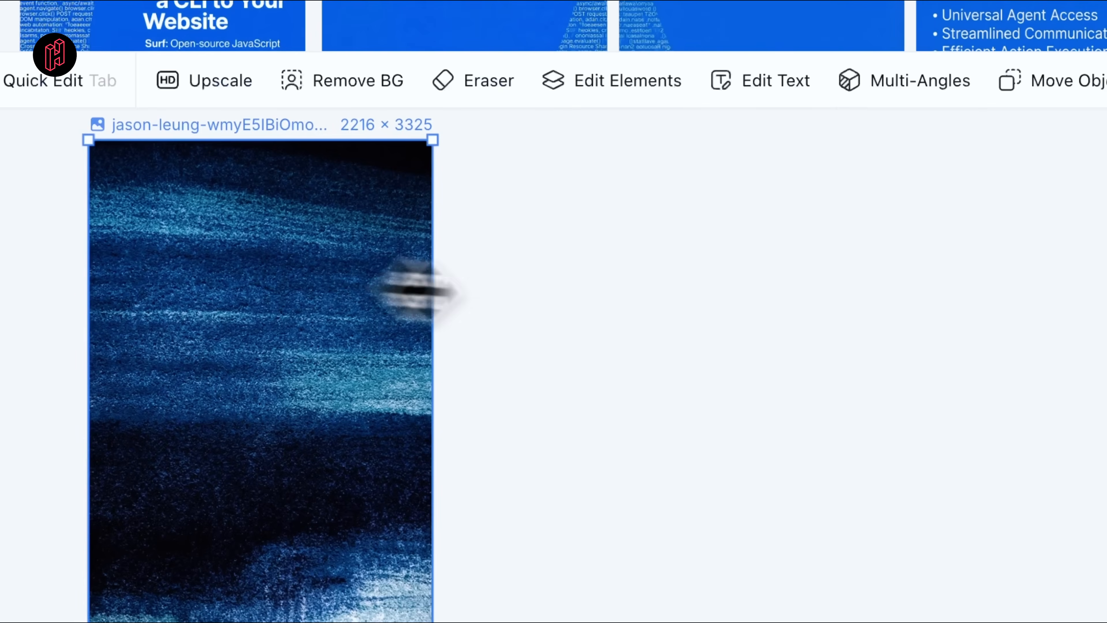
Attach the dark blue texture image as a reference in the chat prompt and put "On" before it
{"action": "left_click", "coordinate": [506, 310]}
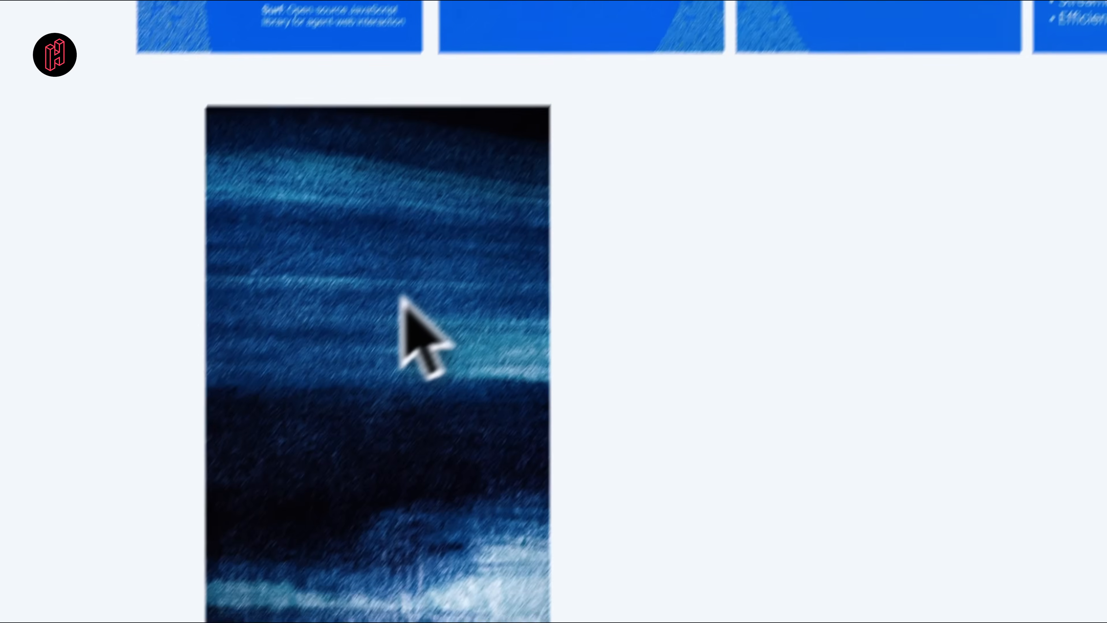
{"action": "left_click", "coordinate": [414, 279]}
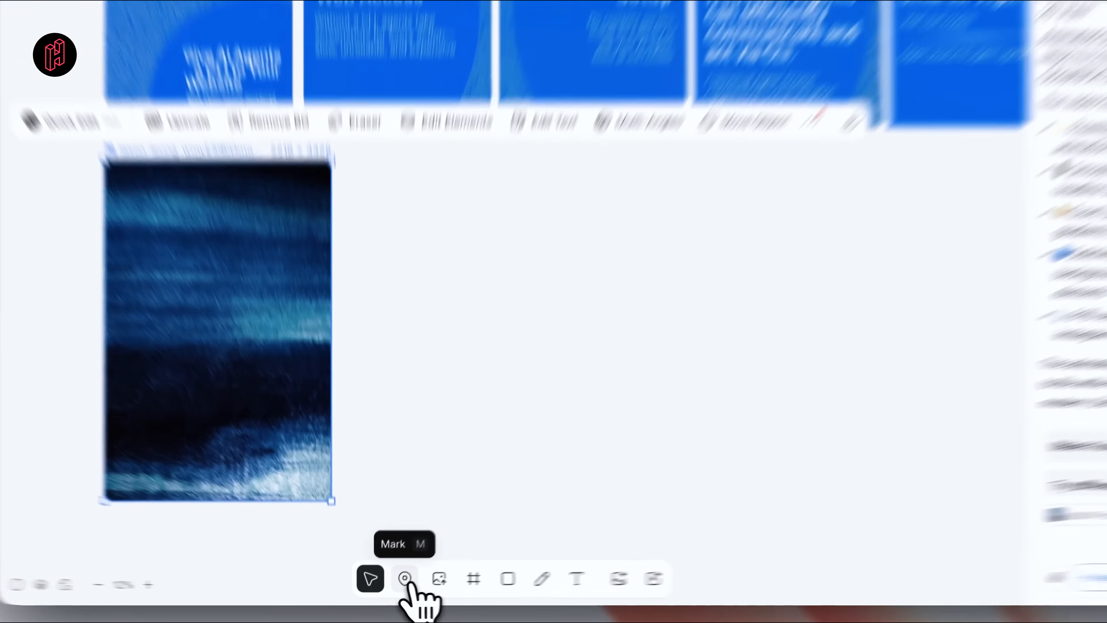
{"action": "left_click", "coordinate": [392, 588]}
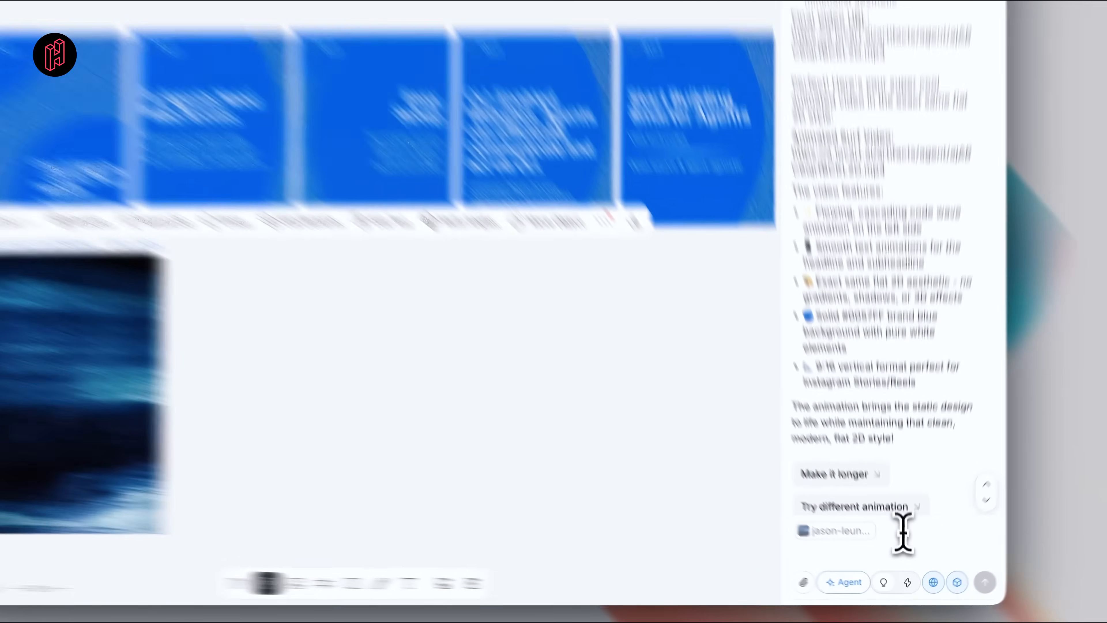
{"action": "left_click", "coordinate": [903, 546]}
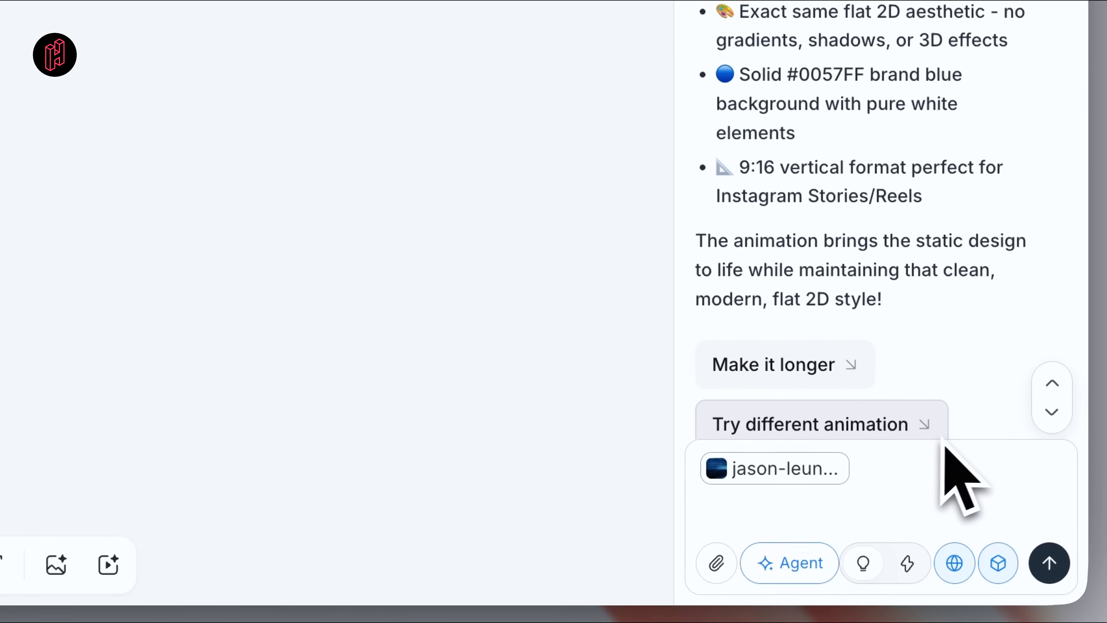
{"action": "key", "text": "BackSpace"}
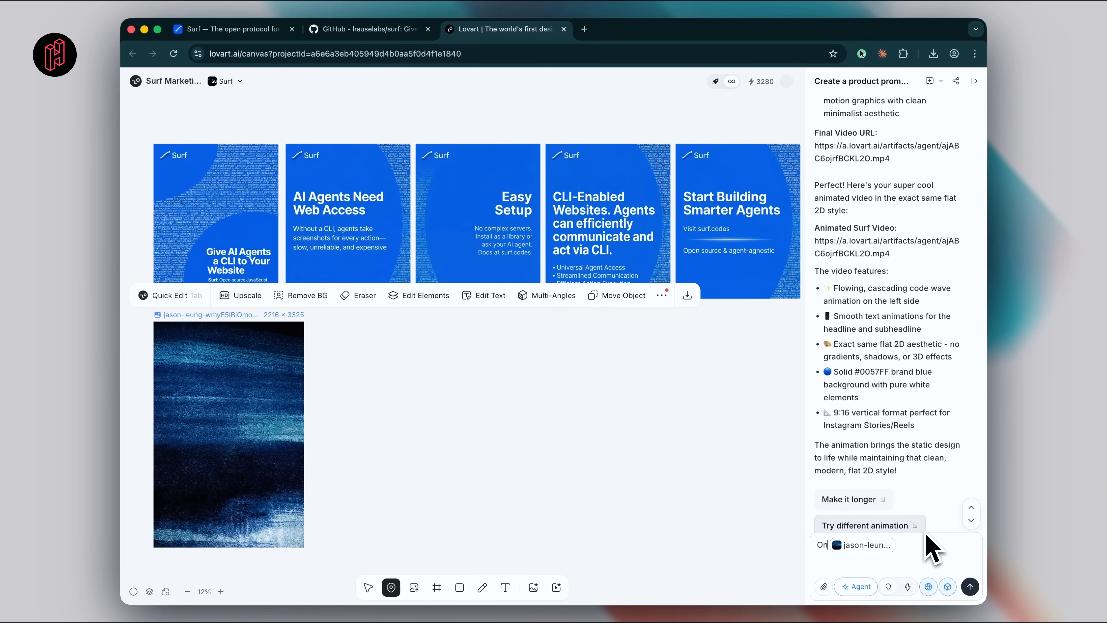
Continue the prompt with "put", a mark on slide 1's Surf logo, and "as well as"
{"action": "mouse_move", "coordinate": [866, 551]}
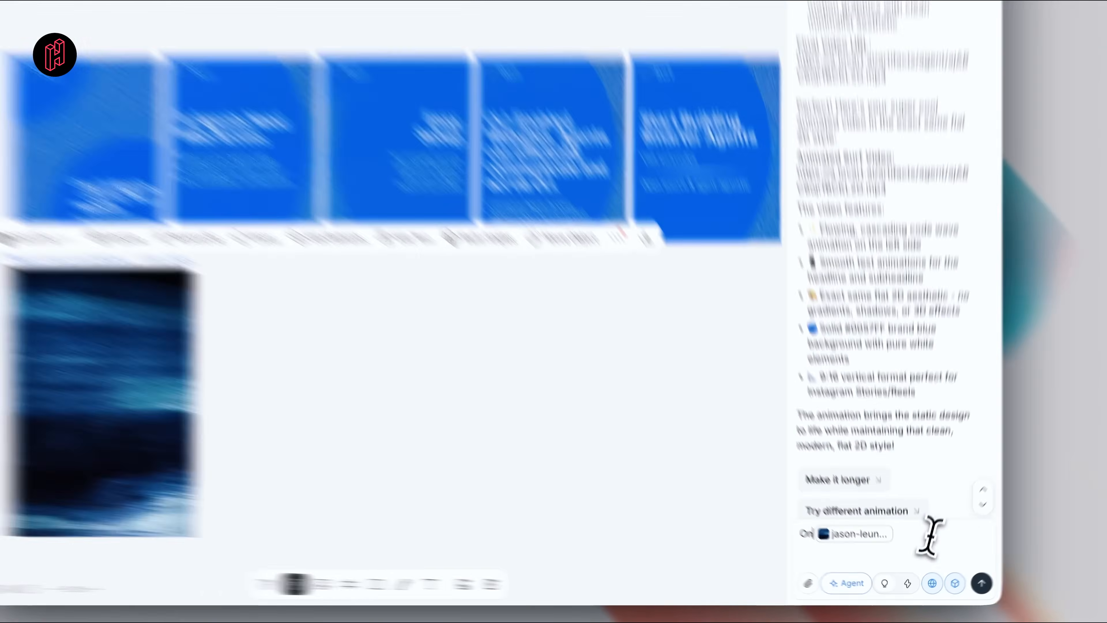
{"action": "left_click", "coordinate": [930, 549]}
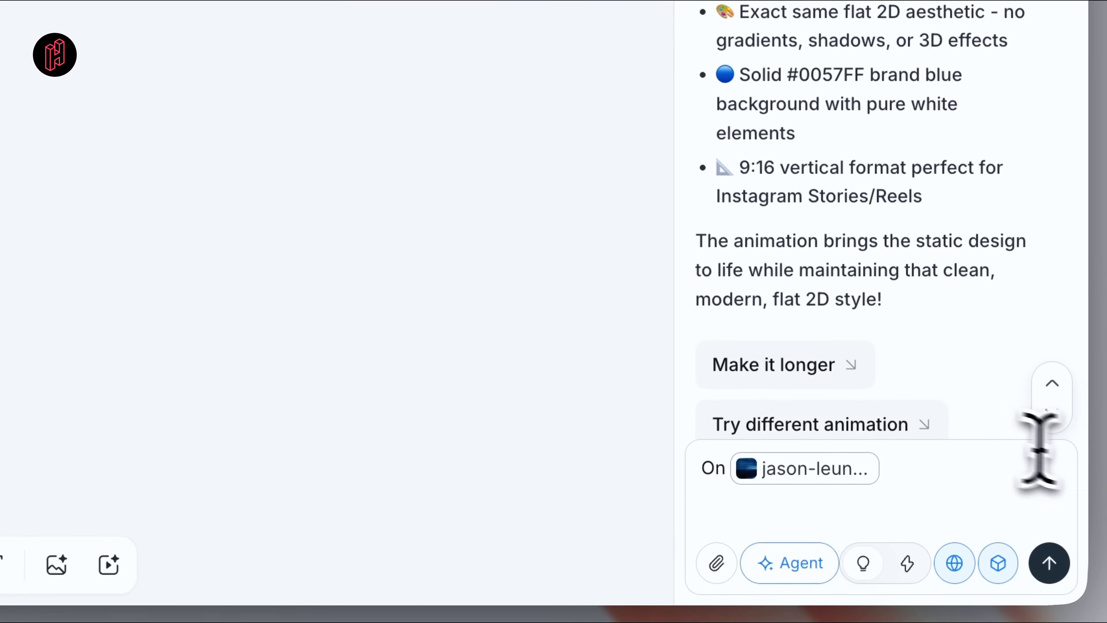
{"action": "left_click", "coordinate": [388, 581]}
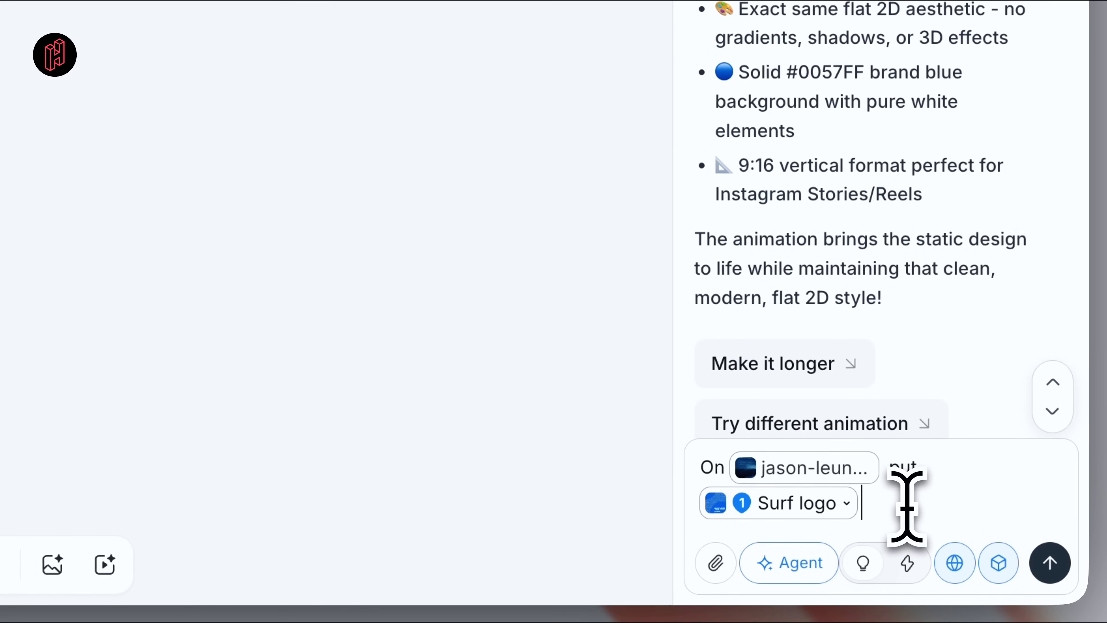
{"action": "type", "text": "as well as"}
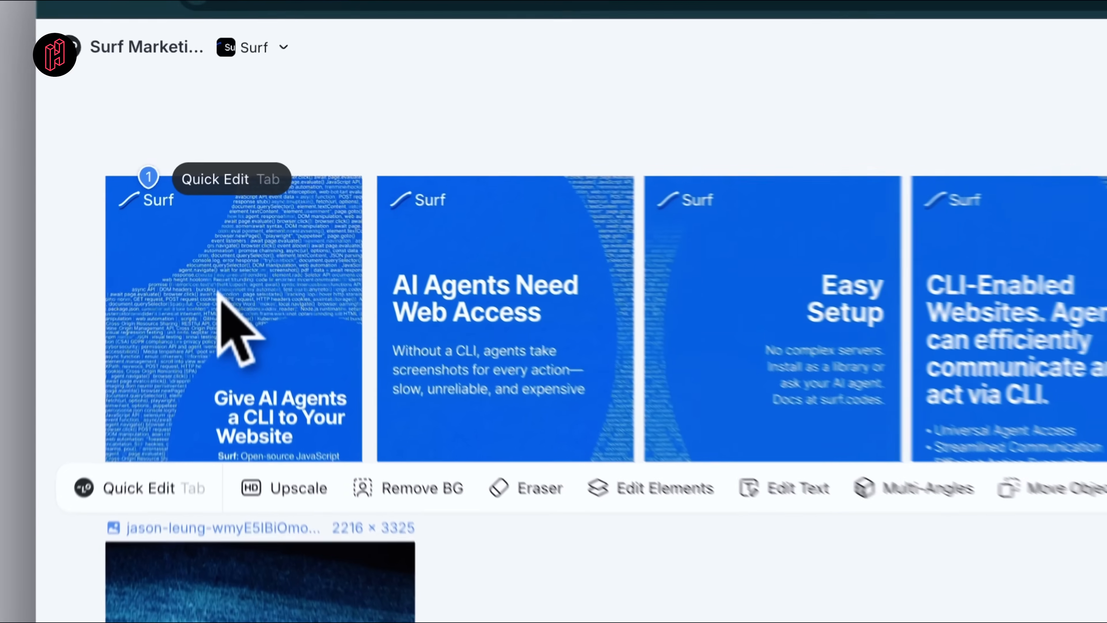
Mark the code text pattern on slide 1 for the prompt and relabel that mark "Abstract text graphics"
{"action": "left_click", "coordinate": [208, 201]}
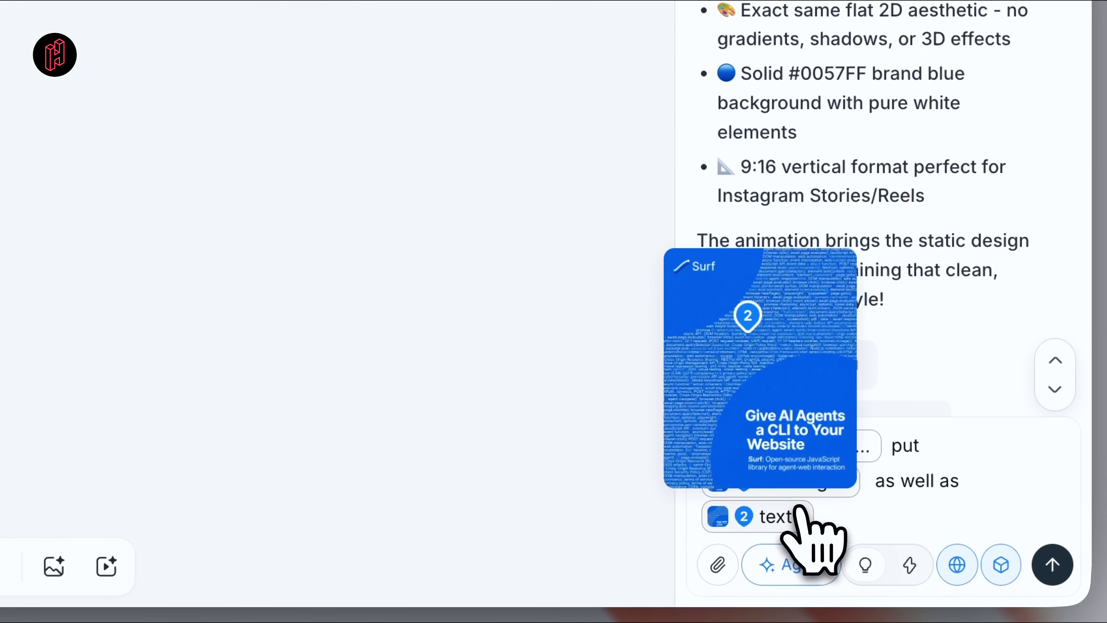
{"action": "left_click", "coordinate": [823, 534]}
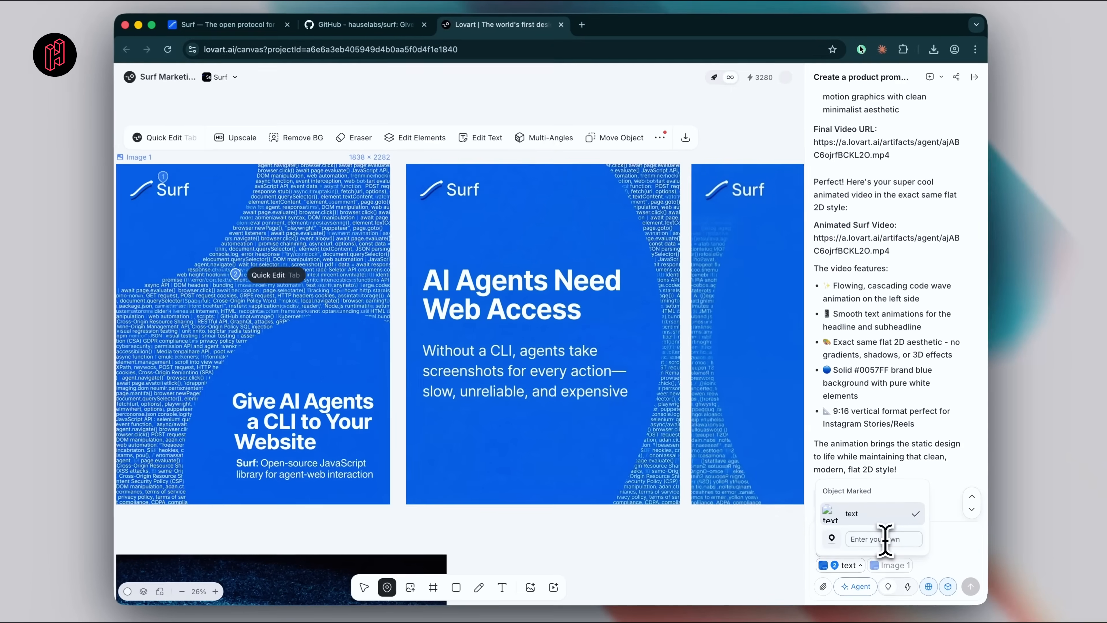
{"action": "type", "text": "Ab"}
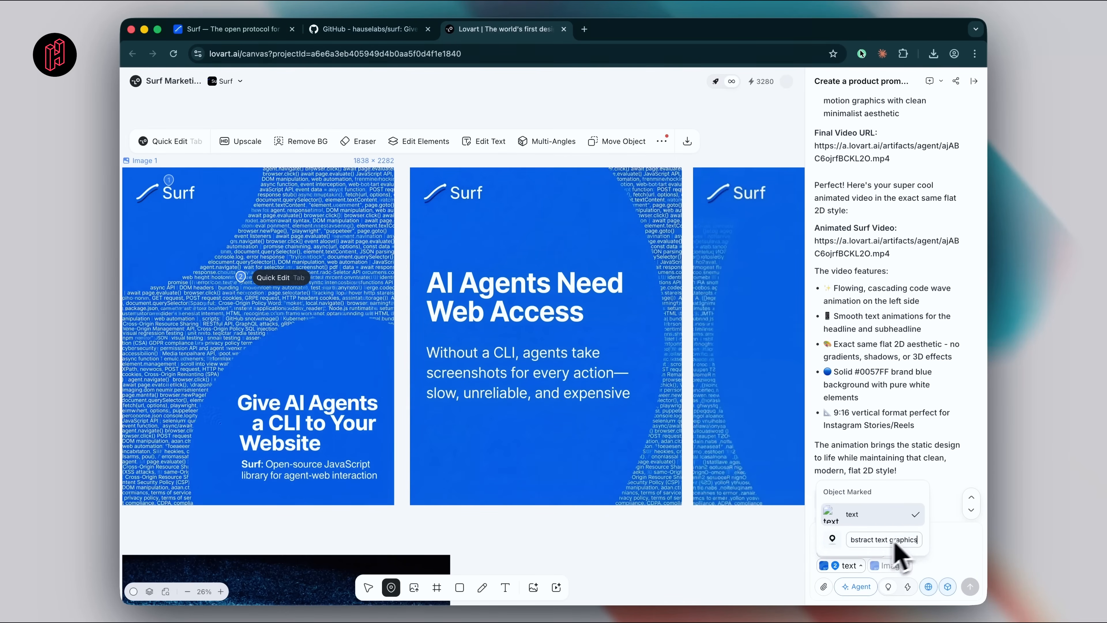
{"action": "key", "text": "Return"}
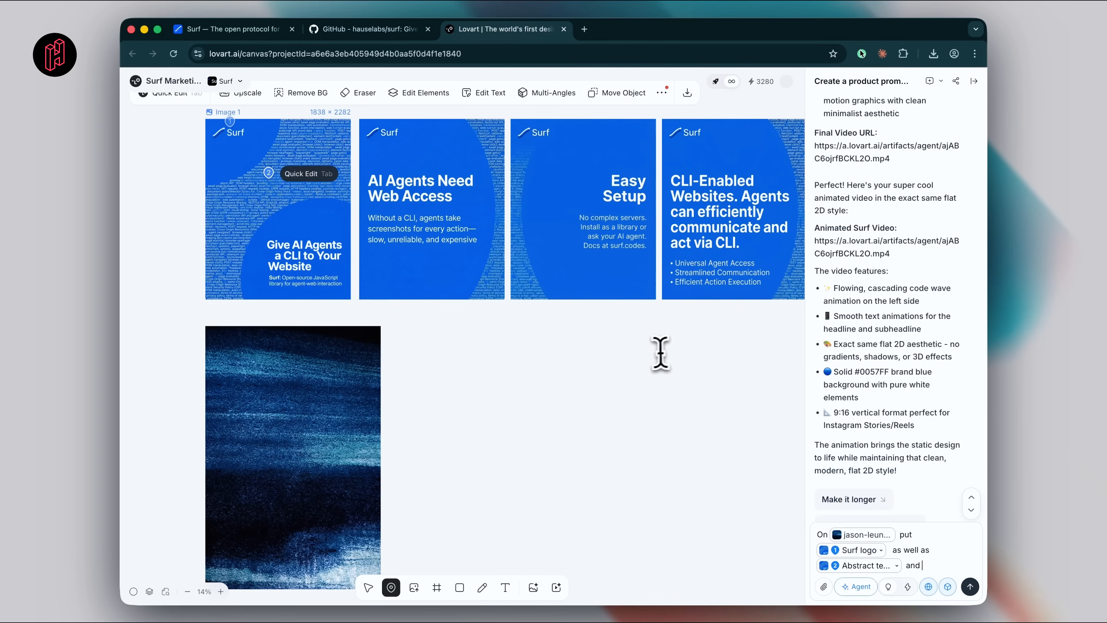
Add "and" with a mark on slide 5's heading to the prompt, followed by "with a CTA at the bottom similar to"
{"action": "scroll", "coordinate": [670, 353], "scroll_direction": "right", "scroll_amount": 5}
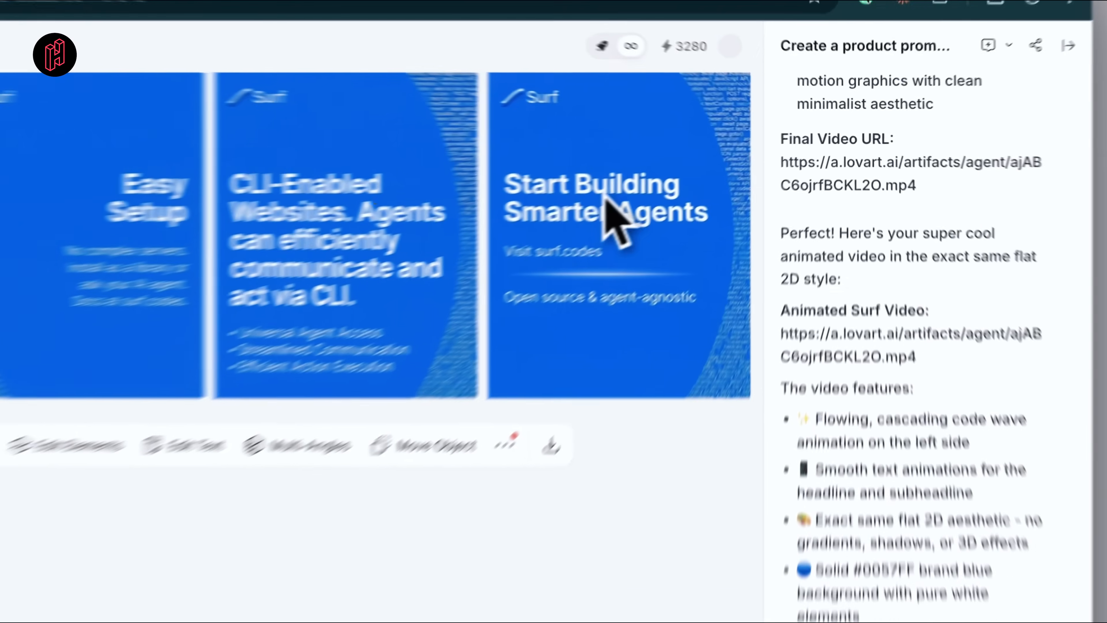
{"action": "left_click", "coordinate": [720, 163]}
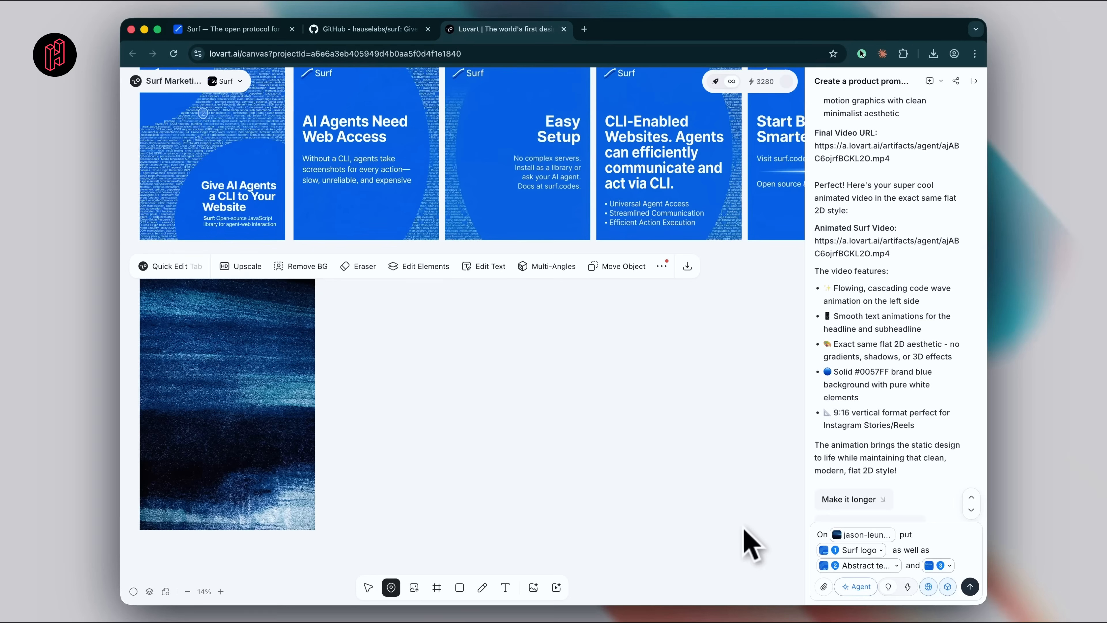
{"action": "scroll", "coordinate": [743, 528], "scroll_direction": "left", "scroll_amount": 2}
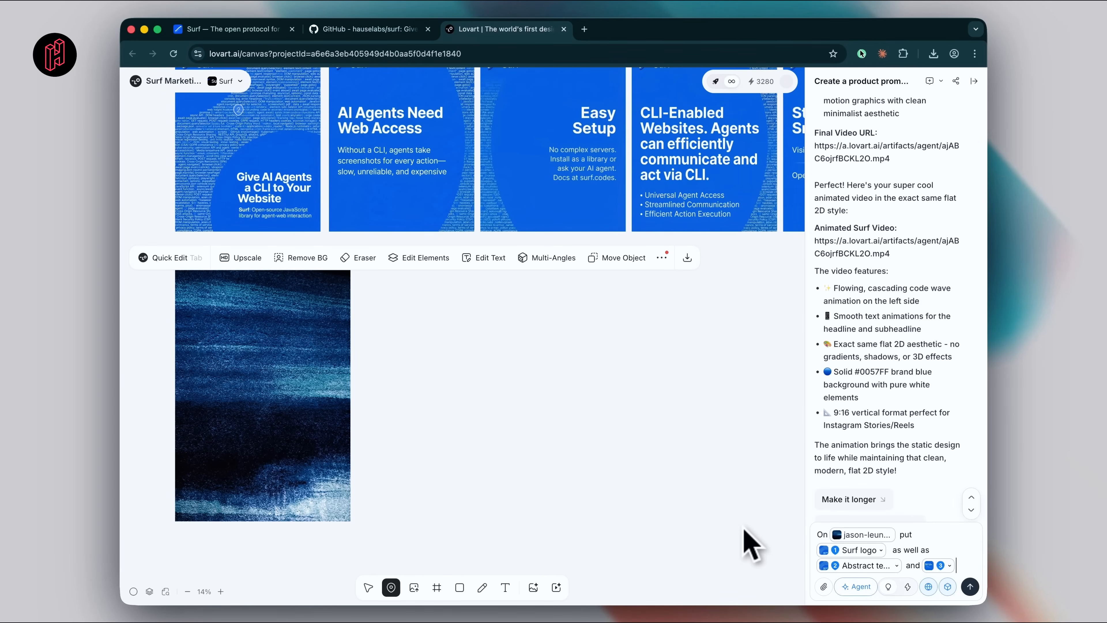
{"action": "type", "text": "with a CTA at the bottom similar to"}
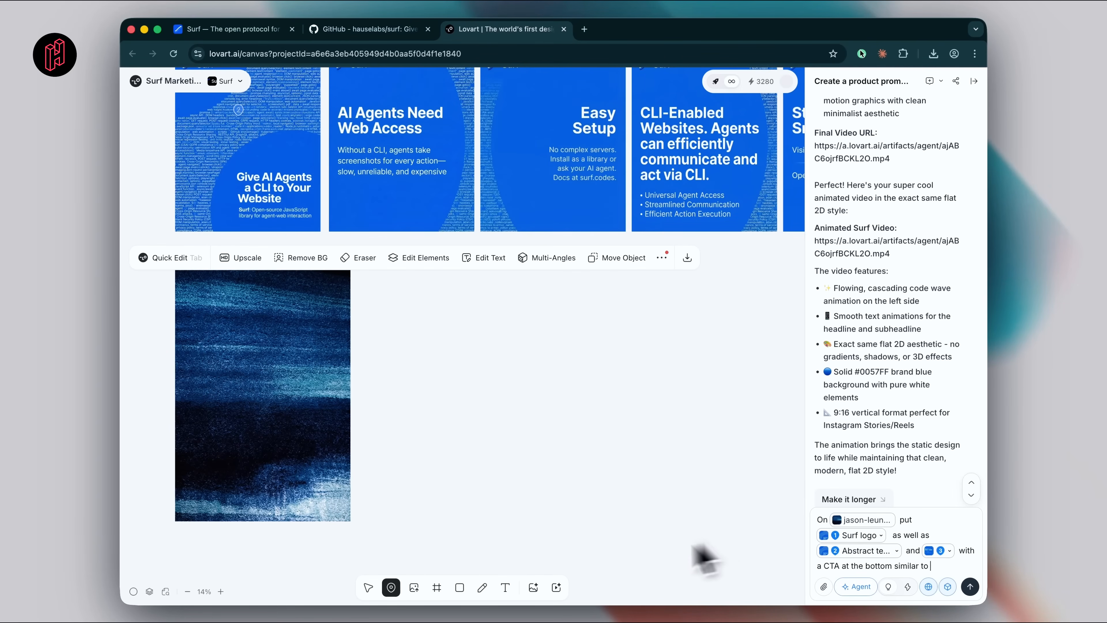
Mark slide 5's "Visit surf.codes" line and finish the prompt with "Place all elements so they look aesthetically pleasing and with a balanced layout."
{"action": "scroll", "coordinate": [507, 537], "scroll_direction": "right", "scroll_amount": 5}
{"action": "scroll", "coordinate": [507, 536], "scroll_direction": "up", "scroll_amount": 3}
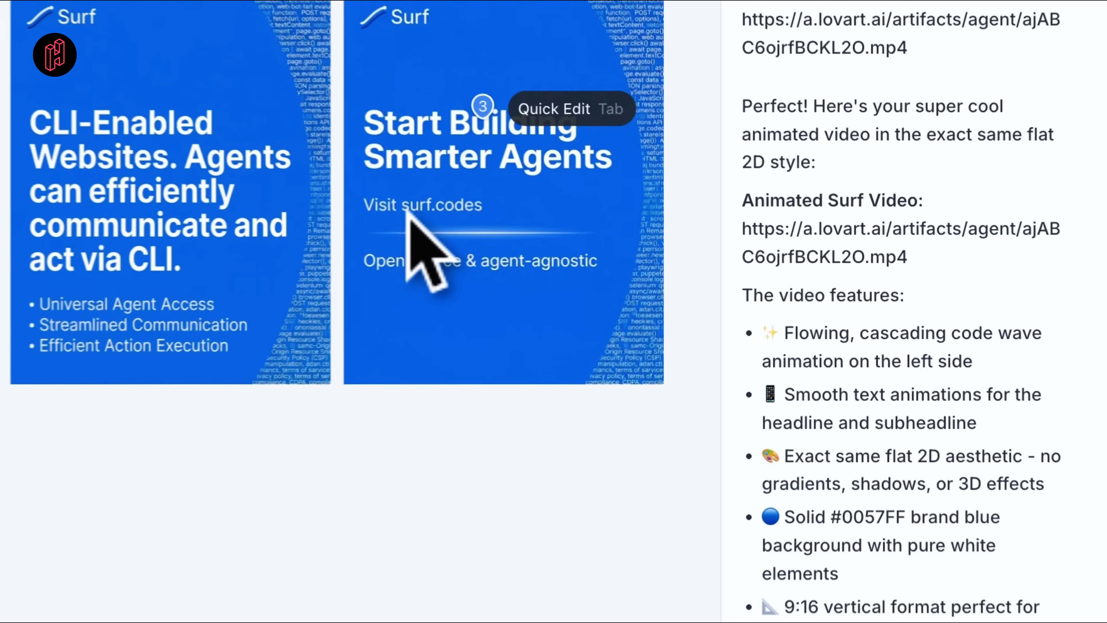
{"action": "left_click", "coordinate": [408, 211]}
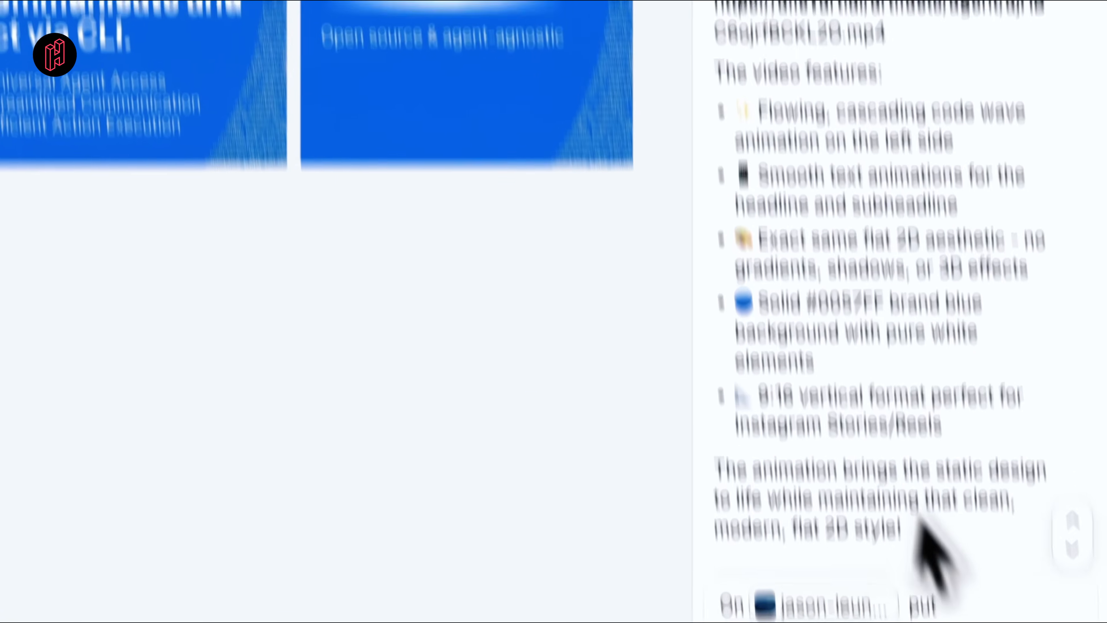
{"action": "left_click", "coordinate": [938, 537]}
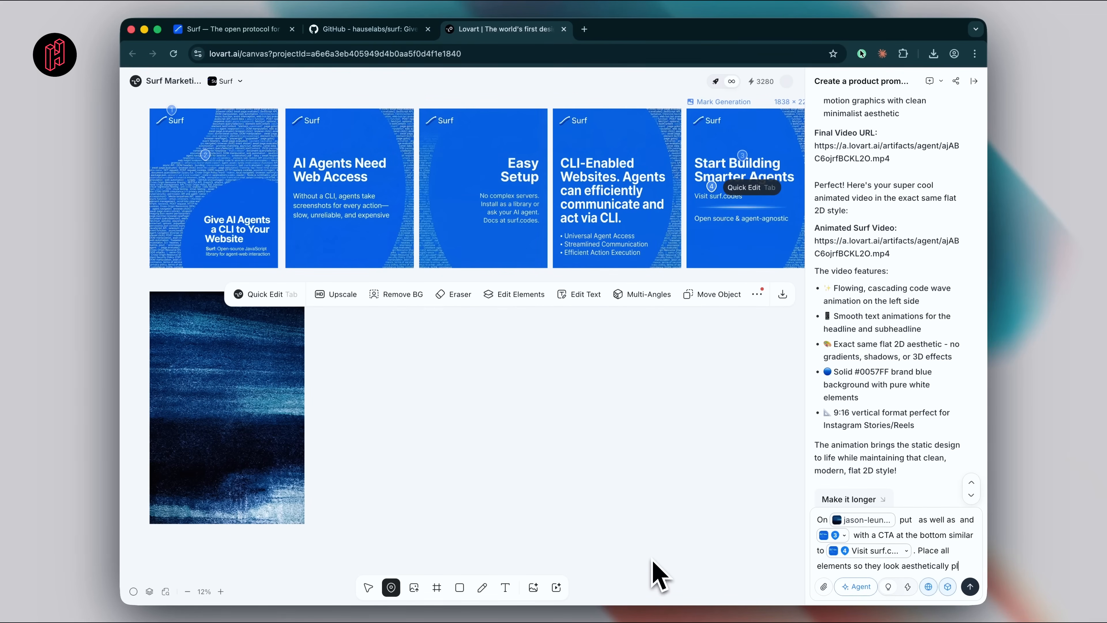
{"action": "type", "text": "ing and with a balanced layout."}
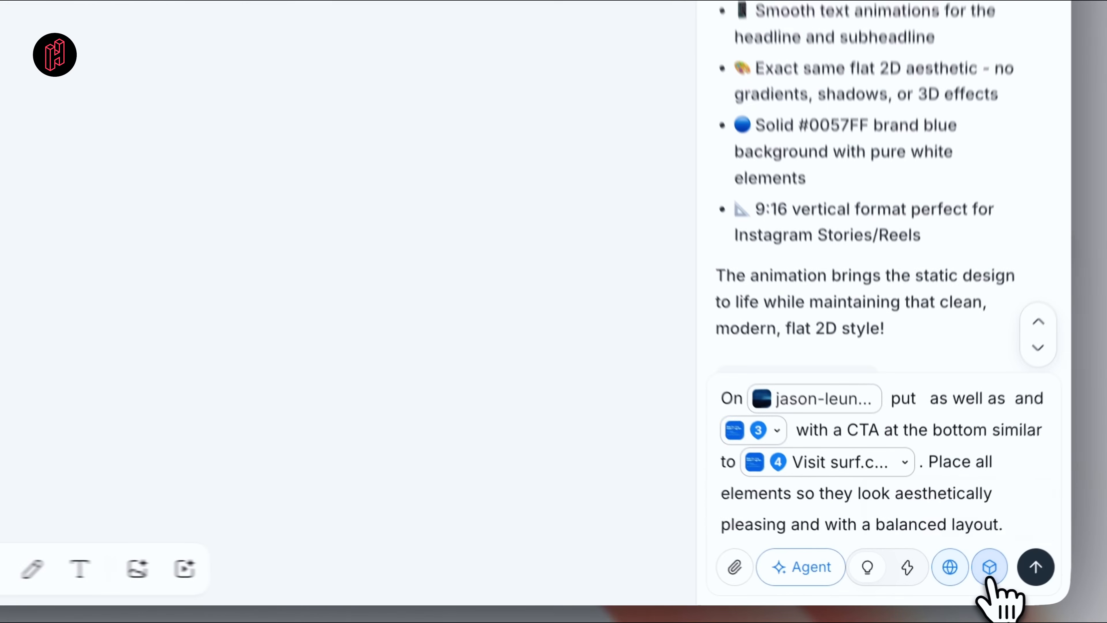
Enable Nano Banana Pro as the image model and submit the prompt to generate the design
{"action": "left_click", "coordinate": [948, 587]}
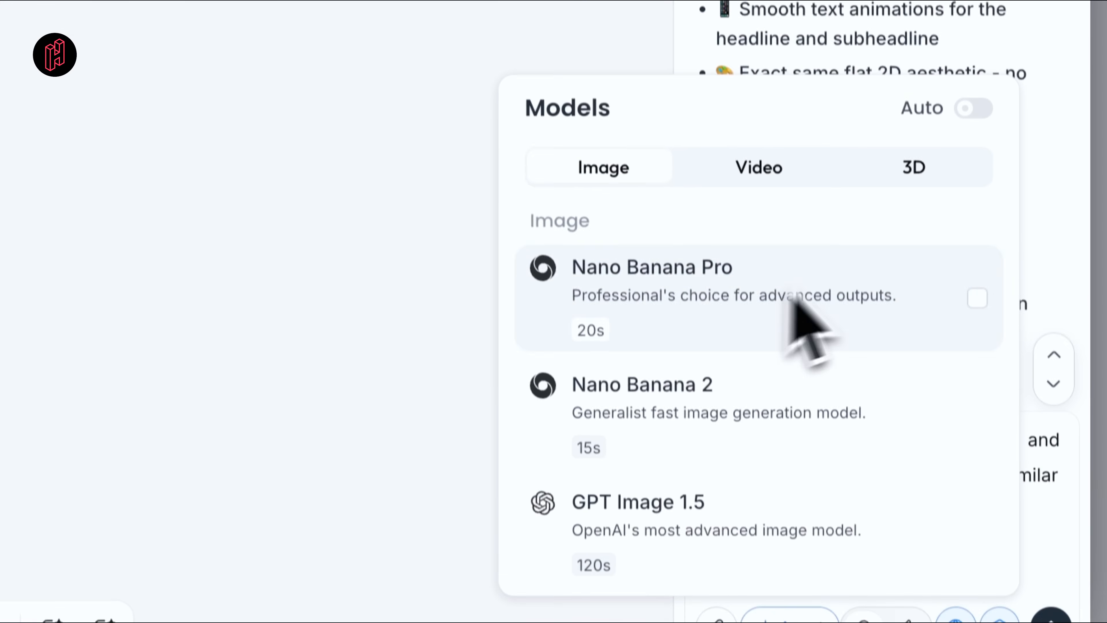
{"action": "left_click", "coordinate": [977, 298]}
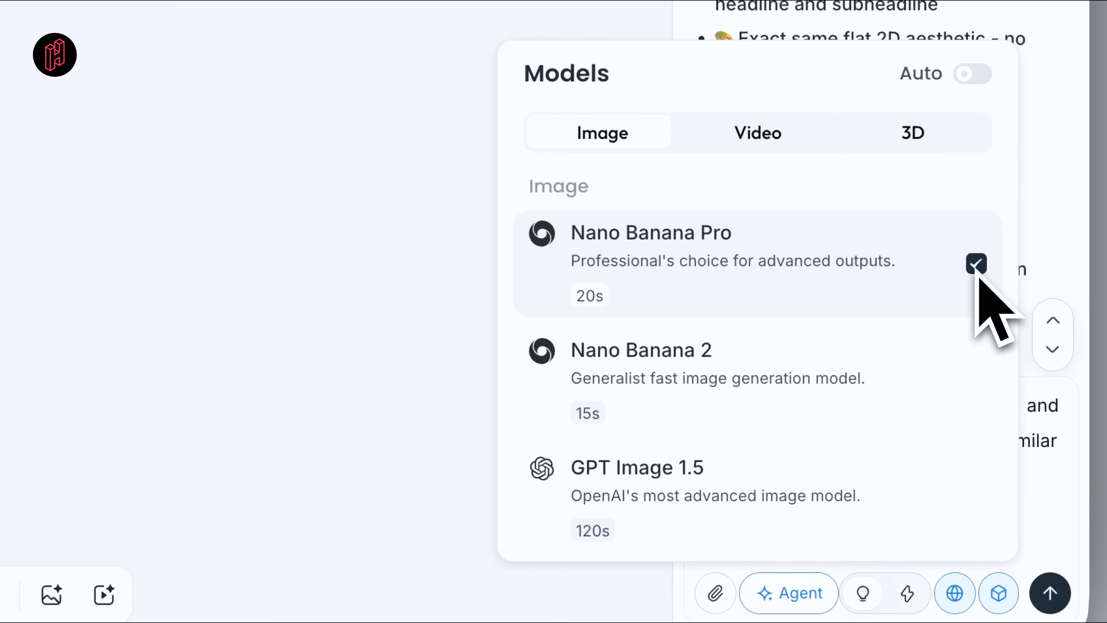
{"action": "left_click", "coordinate": [803, 140]}
{"action": "left_click", "coordinate": [979, 264]}
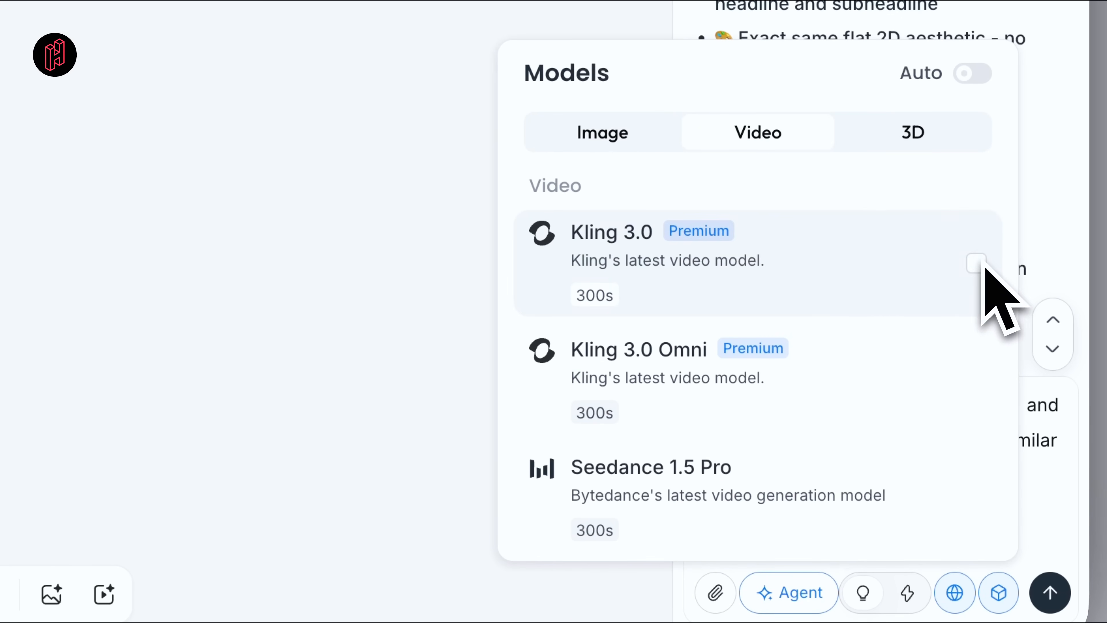
{"action": "scroll", "coordinate": [784, 395], "scroll_direction": "up", "scroll_amount": 5}
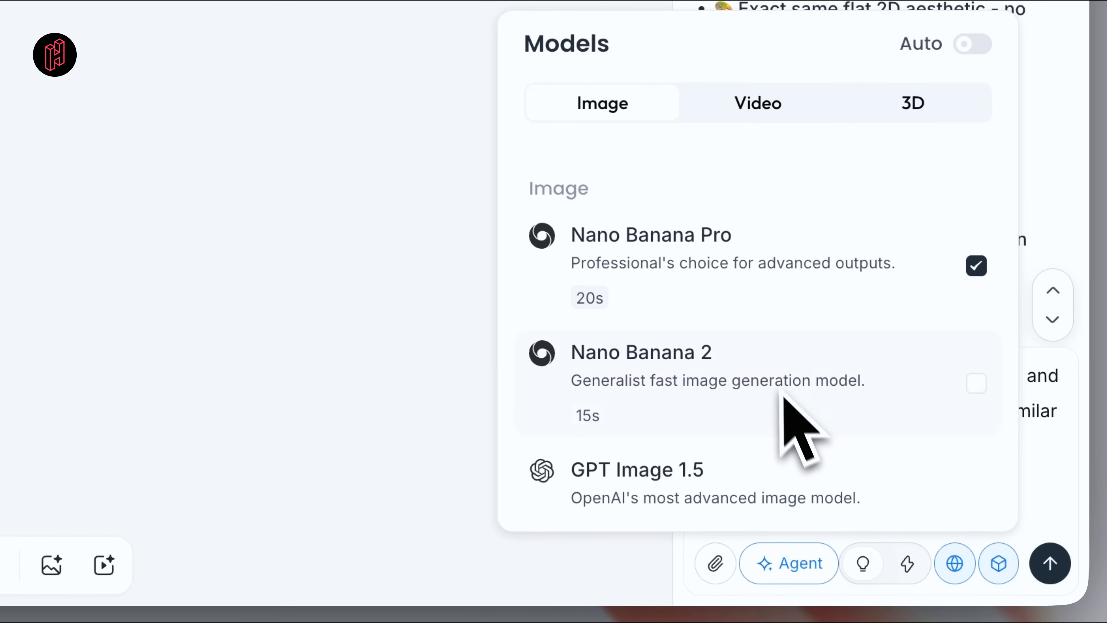
{"action": "left_click", "coordinate": [1055, 507]}
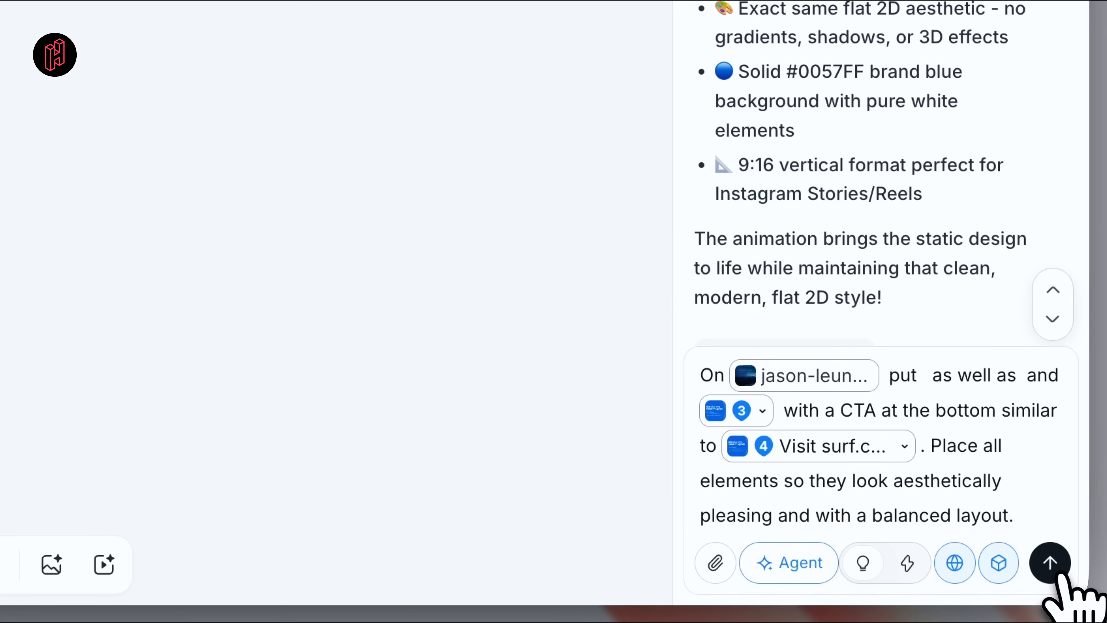
{"action": "left_click", "coordinate": [1058, 573]}
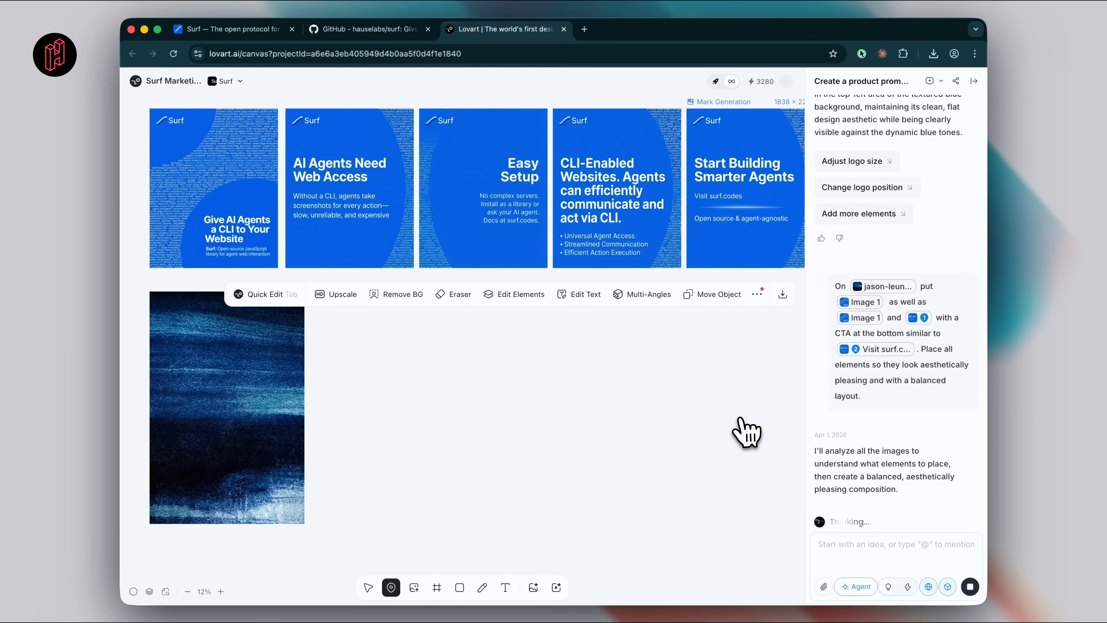
Examine the generated texture design beside slide 5 up close, checking its logo, headline and CTA placement
{"action": "scroll", "coordinate": [742, 421], "scroll_direction": "up", "scroll_amount": 1}
{"action": "scroll", "coordinate": [742, 420], "scroll_direction": "left", "scroll_amount": 1}
{"action": "scroll", "coordinate": [743, 421], "scroll_direction": "right", "scroll_amount": 1}
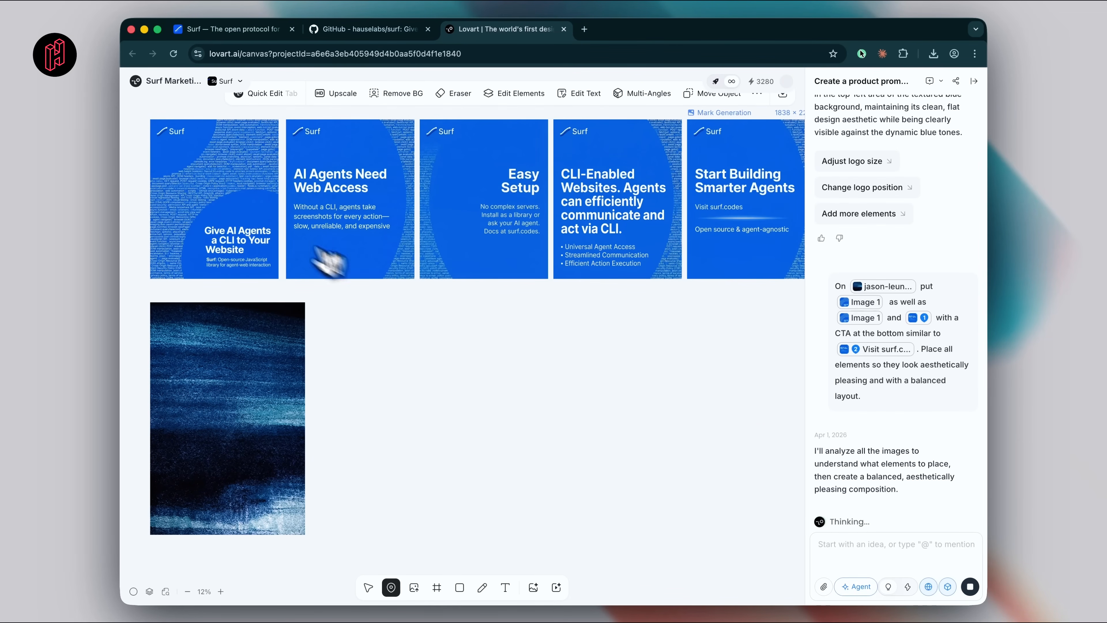
{"action": "scroll", "coordinate": [532, 310], "scroll_direction": "up", "scroll_amount": 1}
{"action": "scroll", "coordinate": [531, 310], "scroll_direction": "left", "scroll_amount": 1}
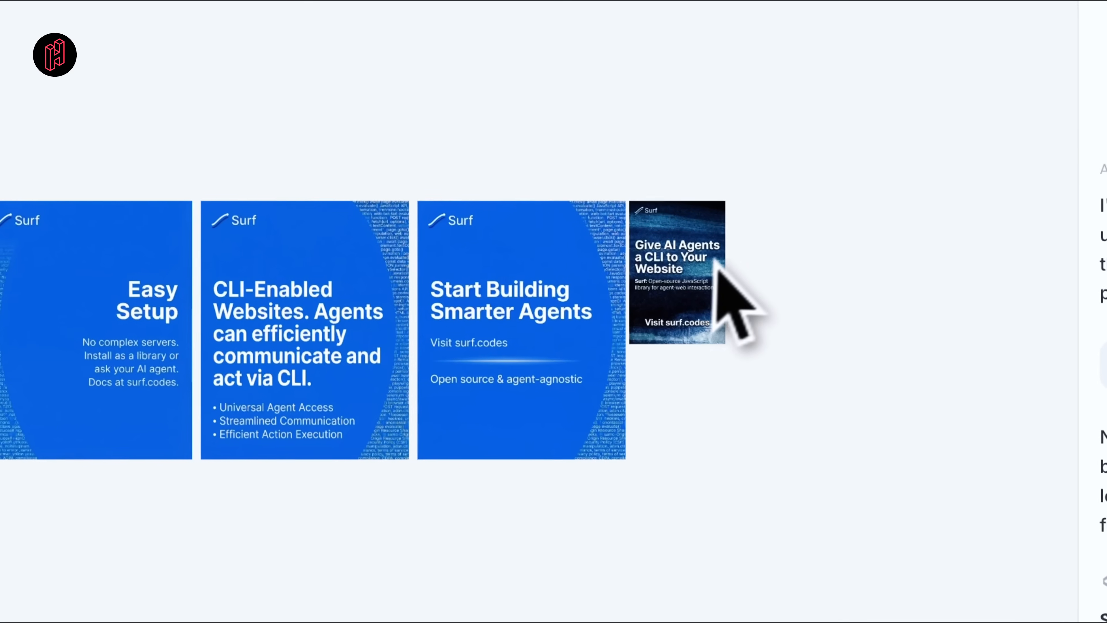
{"action": "scroll", "coordinate": [723, 259], "scroll_direction": "up", "scroll_amount": 10}
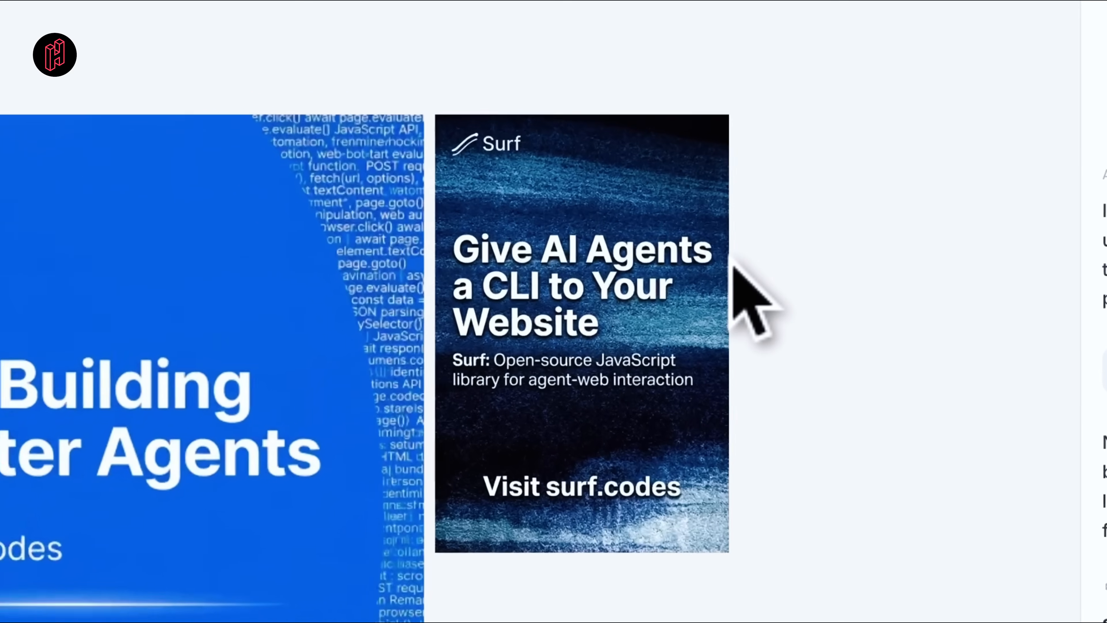
{"action": "scroll", "coordinate": [463, 115], "scroll_direction": "up", "scroll_amount": 5}
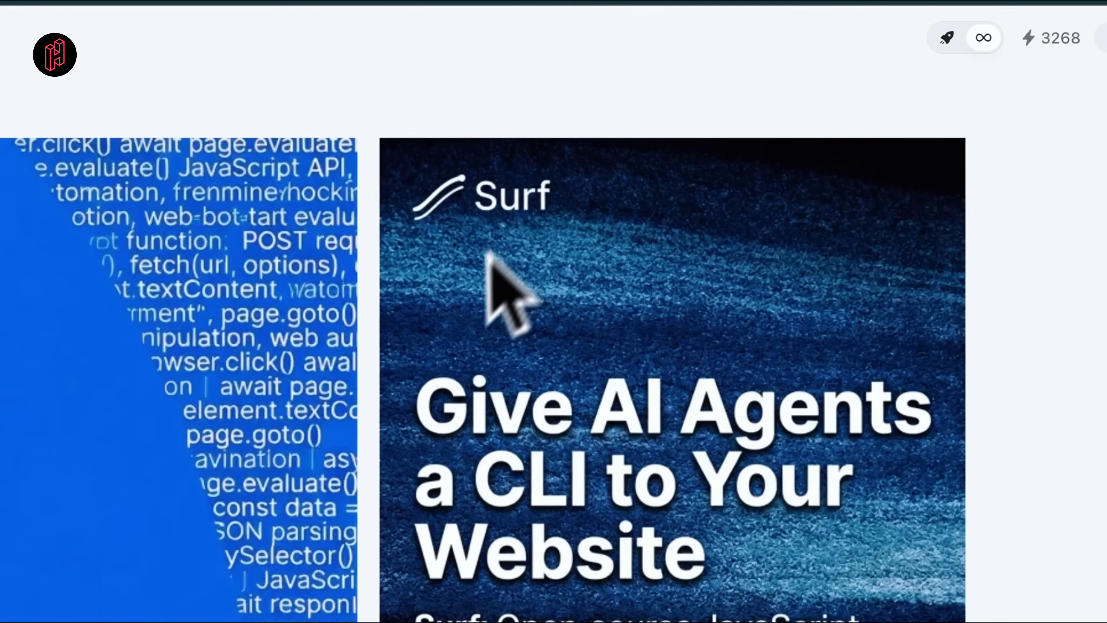
{"action": "scroll", "coordinate": [632, 480], "scroll_direction": "down", "scroll_amount": 5}
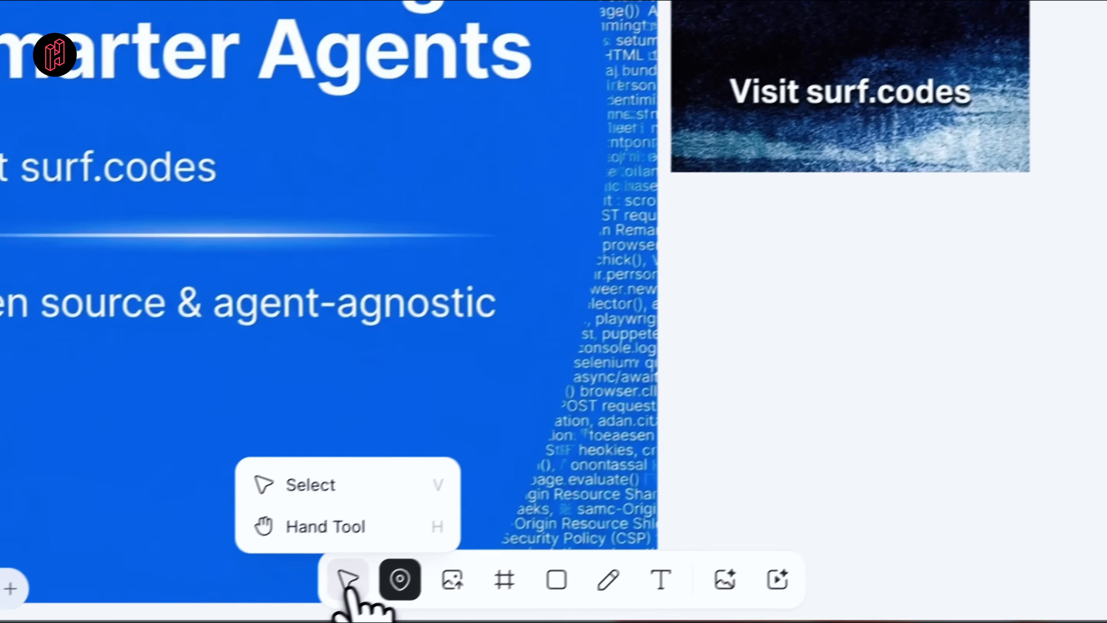
Remove the accidental mark from the prompt and enlarge the generated promotional design beside slide 5 to 1530 × 2282
{"action": "left_click", "coordinate": [349, 588]}
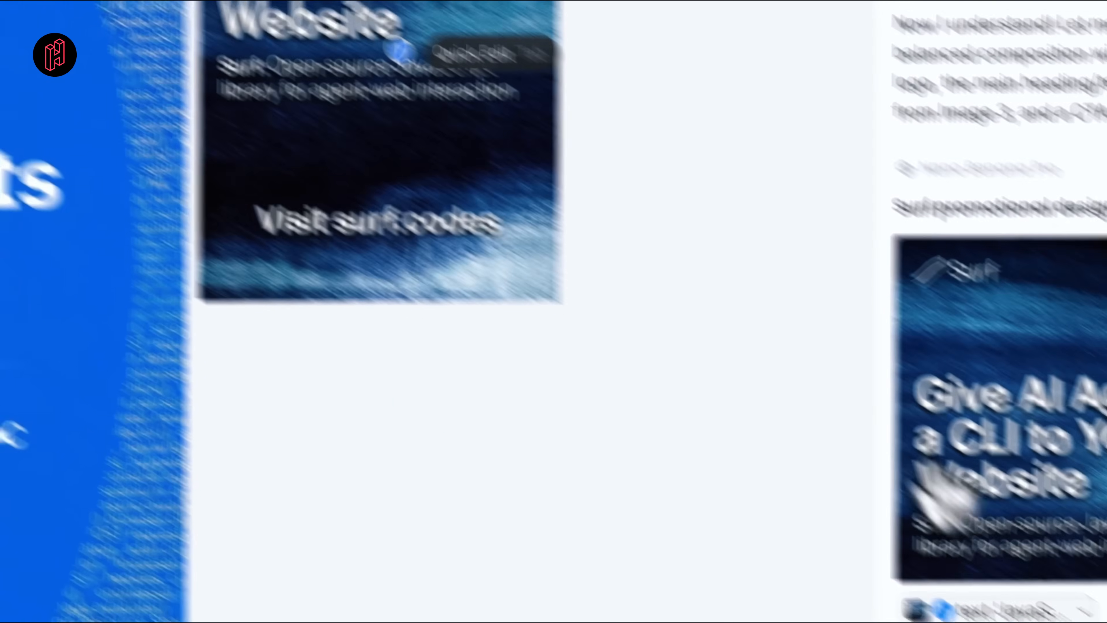
{"action": "left_click", "coordinate": [947, 491]}
{"action": "key", "text": "BackSpace"}
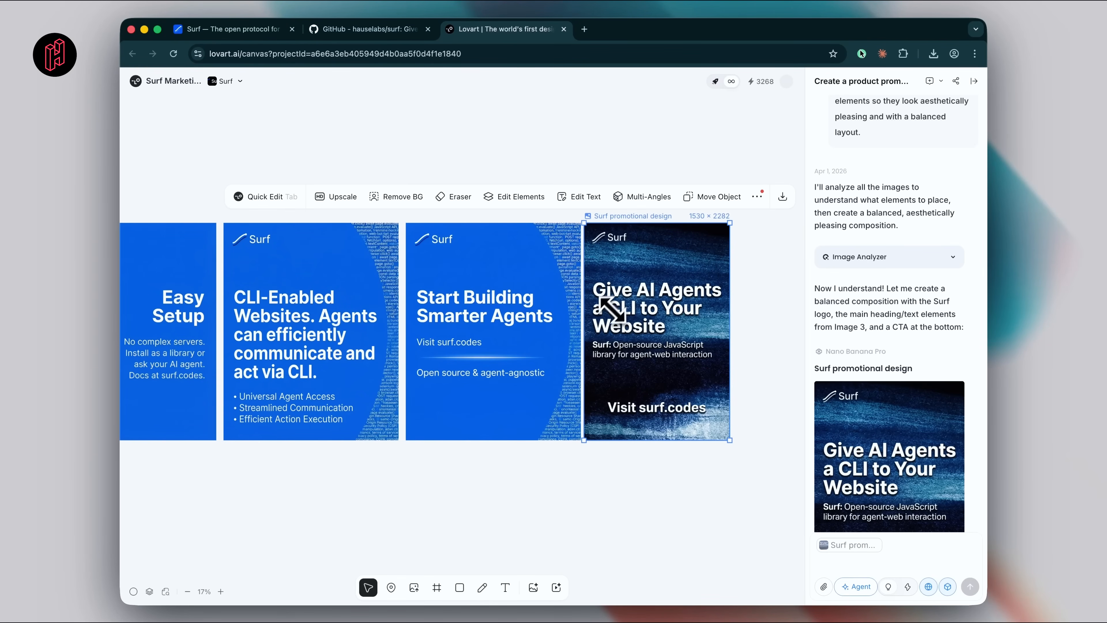
{"action": "scroll", "coordinate": [436, 299], "scroll_direction": "left", "scroll_amount": 12}
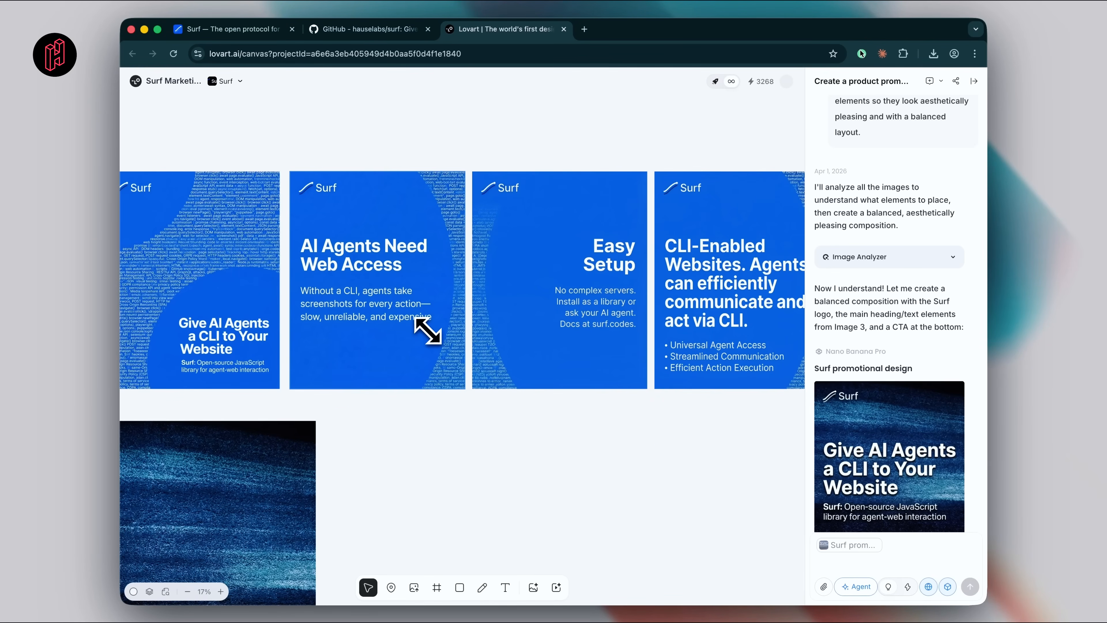
Open the promotional design's text for editing and move the design below slide 5
{"action": "scroll", "coordinate": [431, 329], "scroll_direction": "right", "scroll_amount": 15}
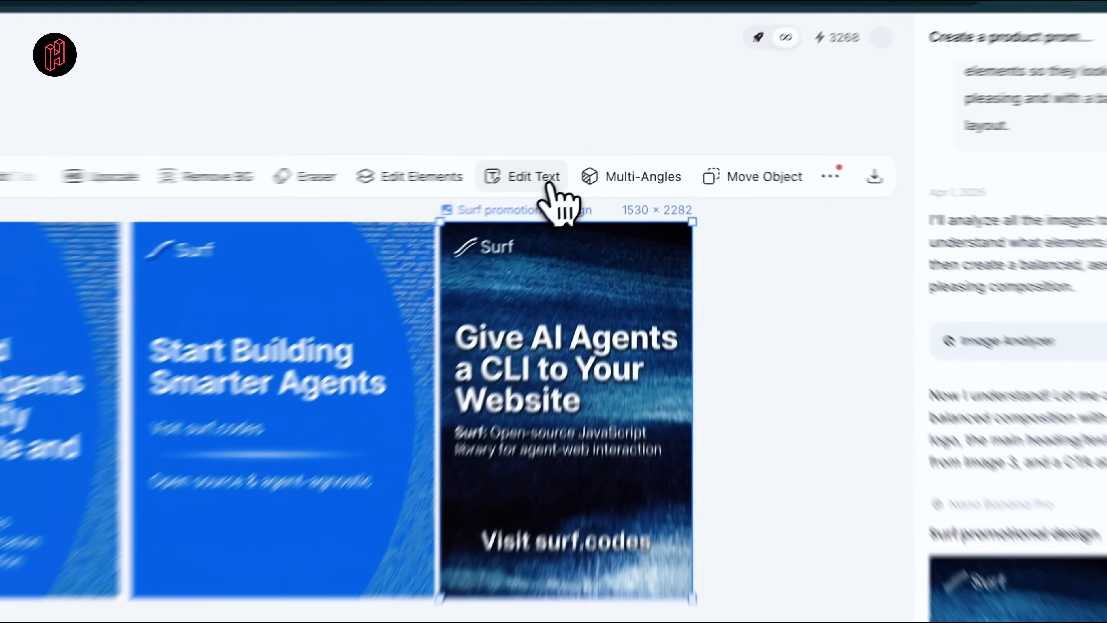
{"action": "left_click", "coordinate": [594, 164]}
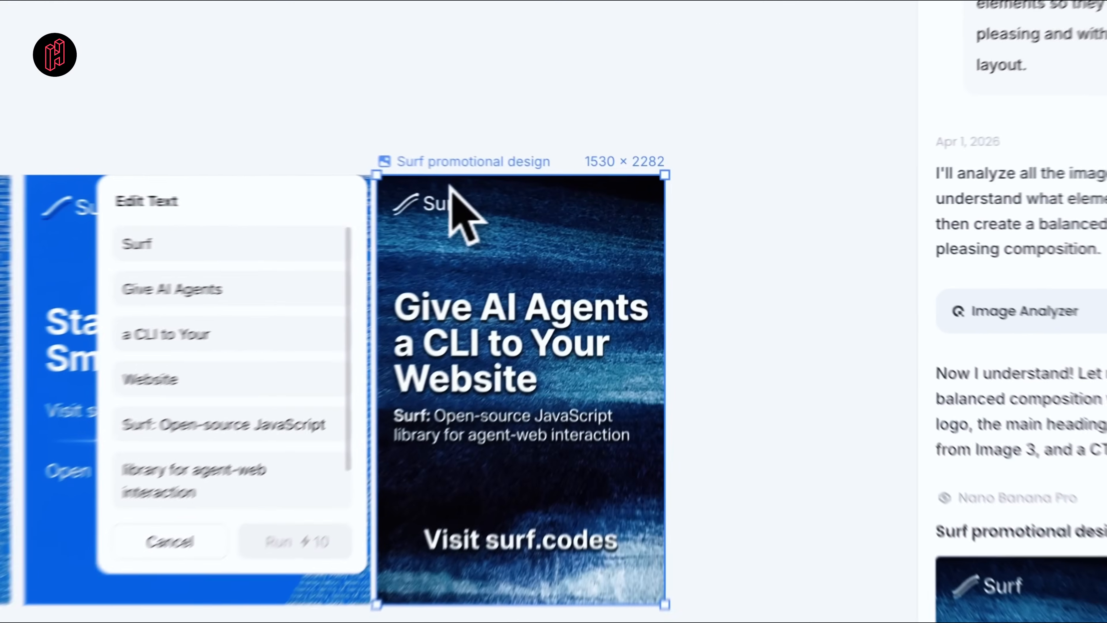
{"action": "left_click_drag", "start_coordinate": [569, 195], "coordinate": [603, 467]}
Change the design's headline to "Start Building" and "Smarter Agents", clear the "Website" line, and run the text edit
{"action": "scroll", "coordinate": [724, 178], "scroll_direction": "down", "scroll_amount": 3}
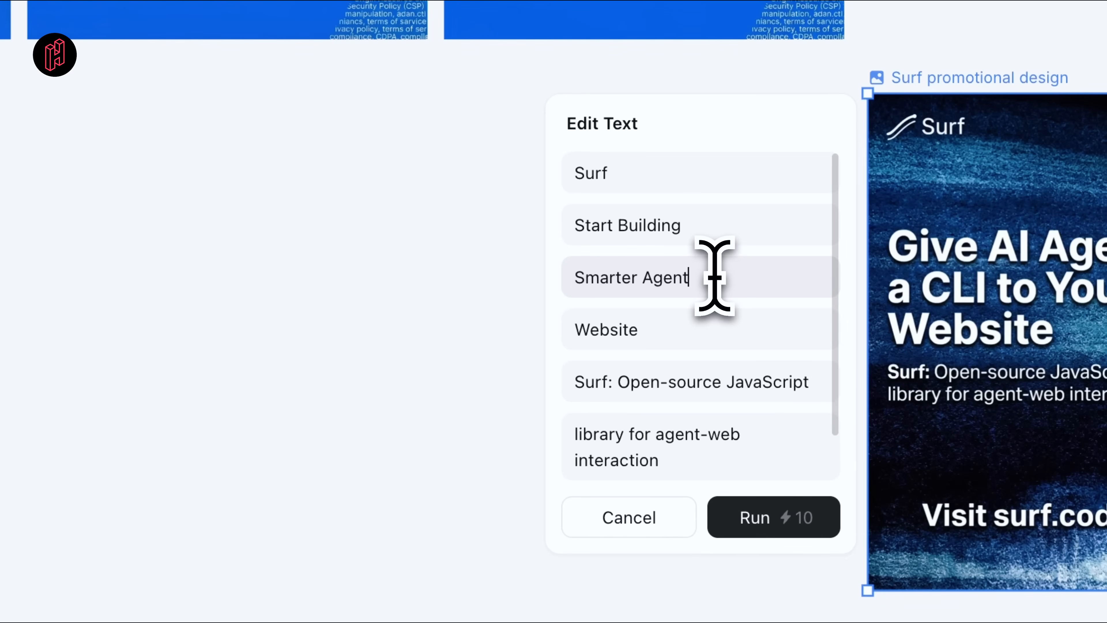
{"action": "double_click", "coordinate": [673, 330]}
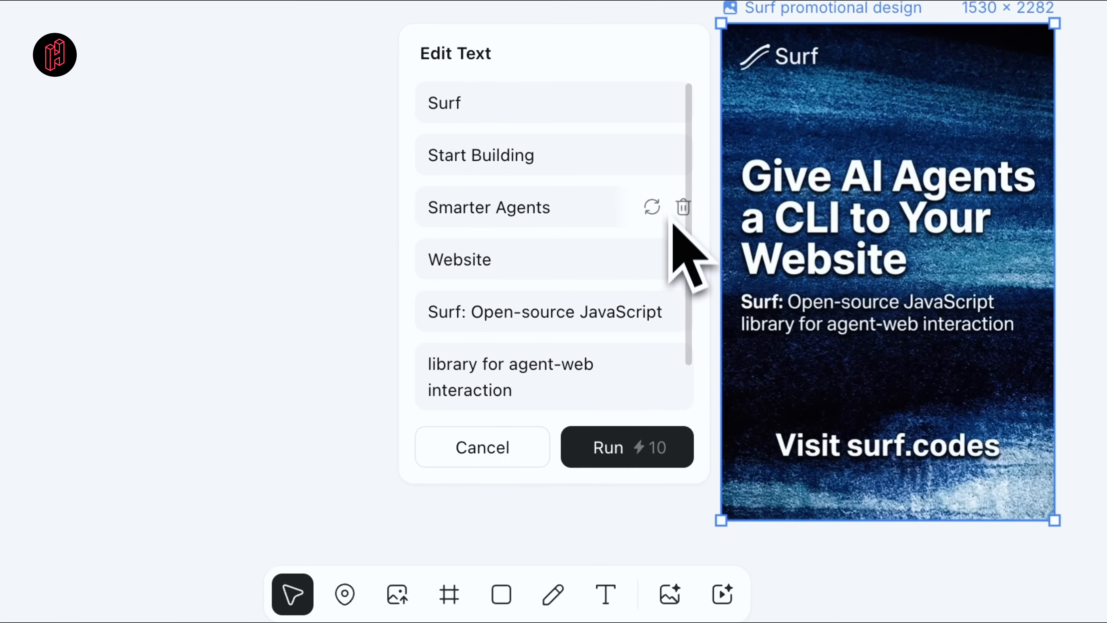
{"action": "left_click", "coordinate": [678, 263]}
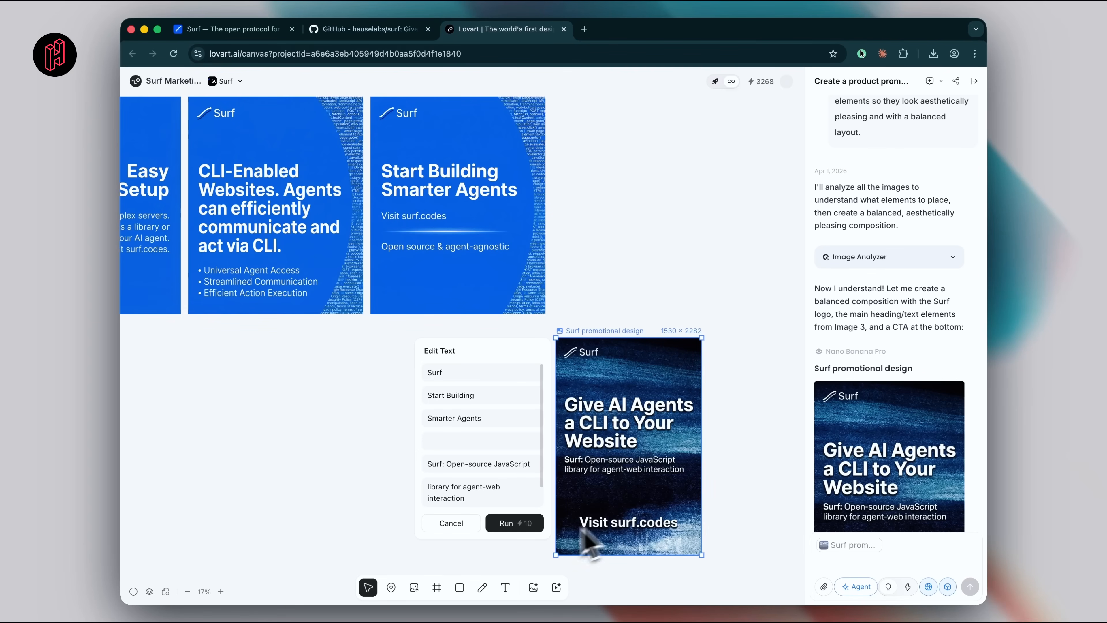
{"action": "left_click", "coordinate": [513, 522]}
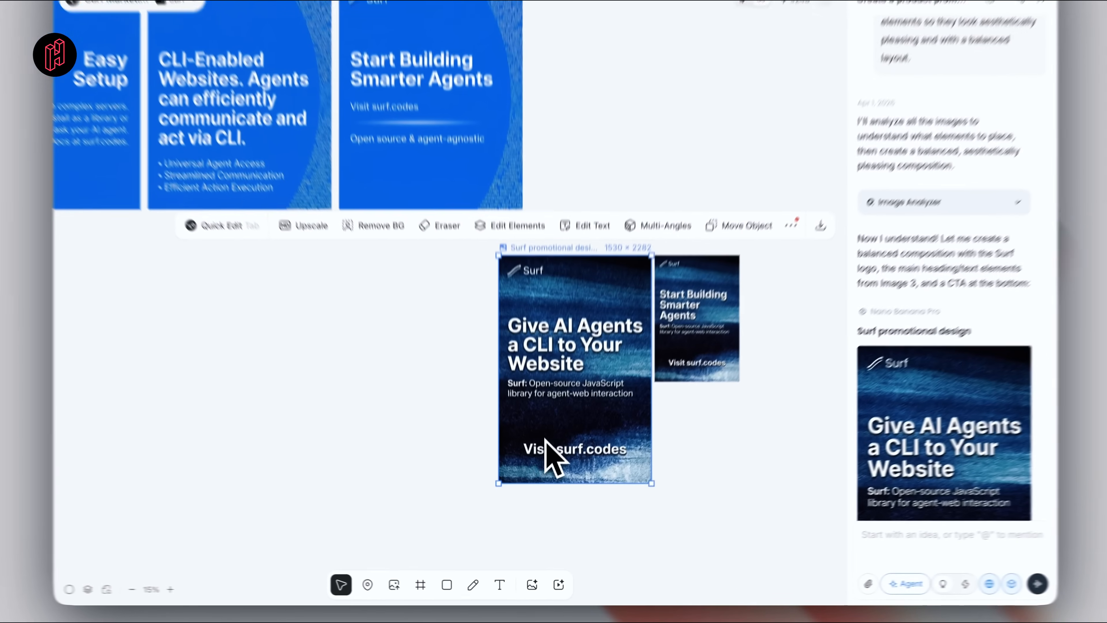
Move the original "Give AI Agents a CLI to Your Website" design away from the new "Start Building Smarter Agents" version
{"action": "scroll", "coordinate": [689, 368], "scroll_direction": "up", "scroll_amount": 3}
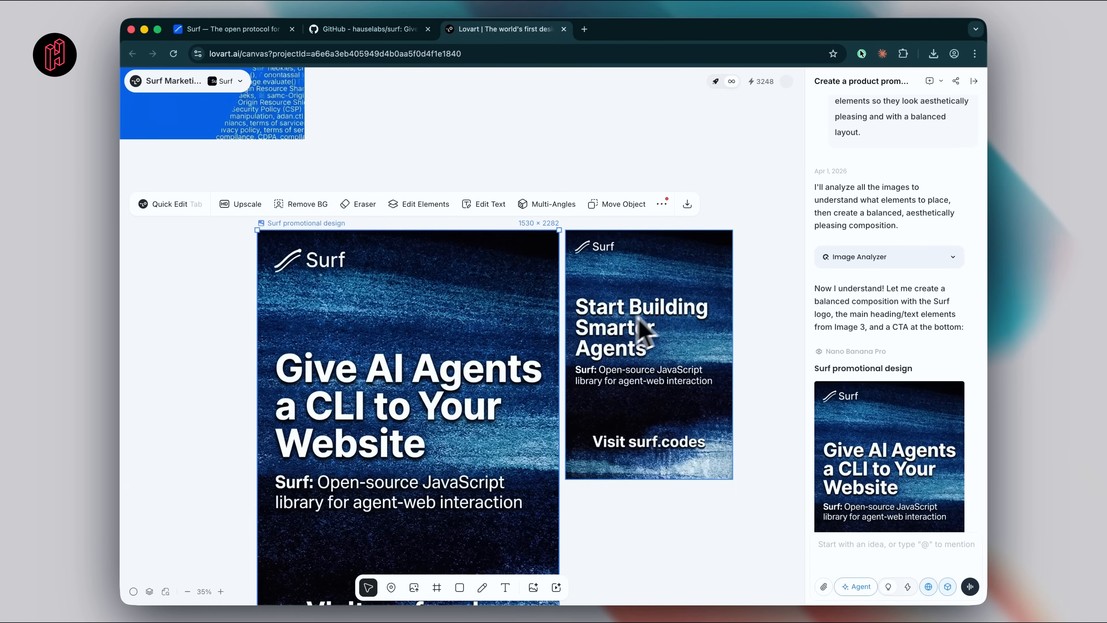
{"action": "scroll", "coordinate": [654, 327], "scroll_direction": "up", "scroll_amount": 3}
{"action": "scroll", "coordinate": [610, 384], "scroll_direction": "down", "scroll_amount": 5}
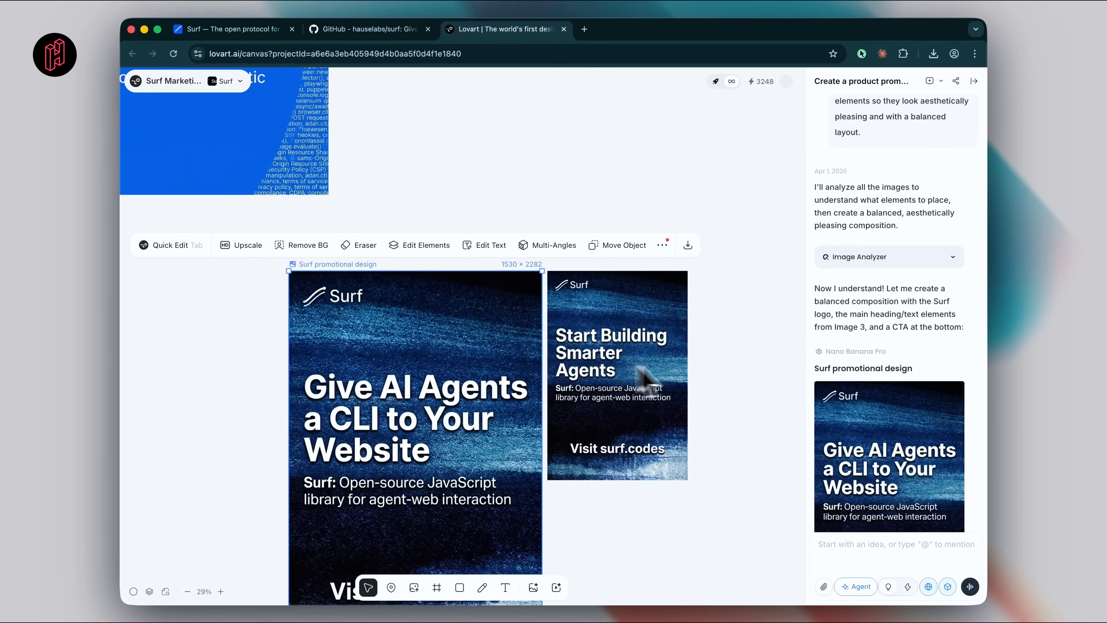
{"action": "scroll", "coordinate": [635, 439], "scroll_direction": "down", "scroll_amount": 3}
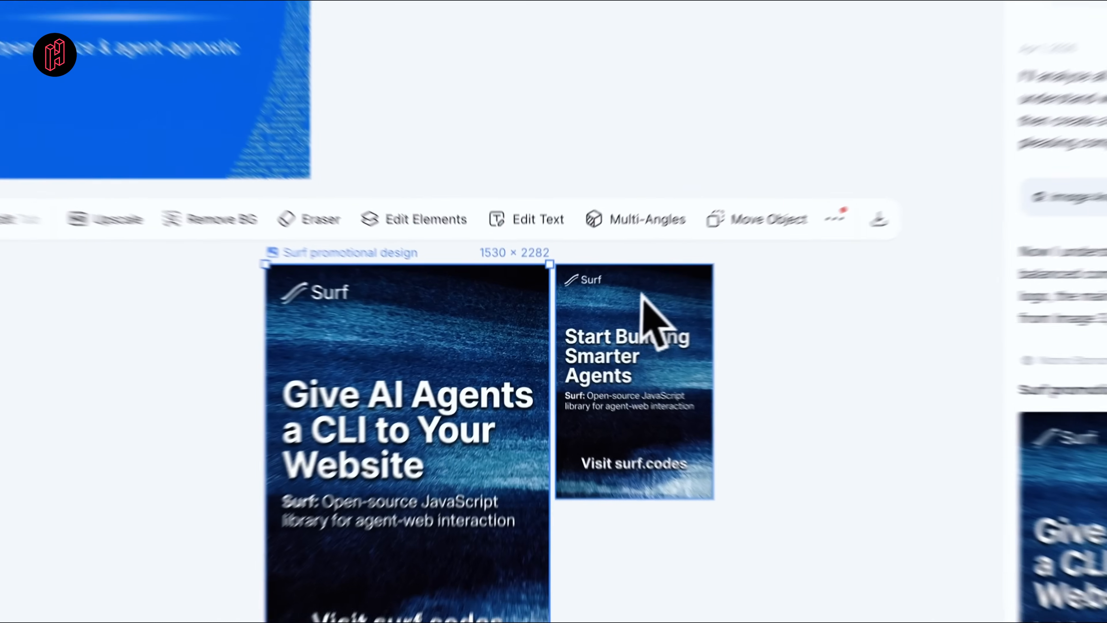
{"action": "left_click", "coordinate": [595, 312]}
{"action": "left_click", "coordinate": [466, 339]}
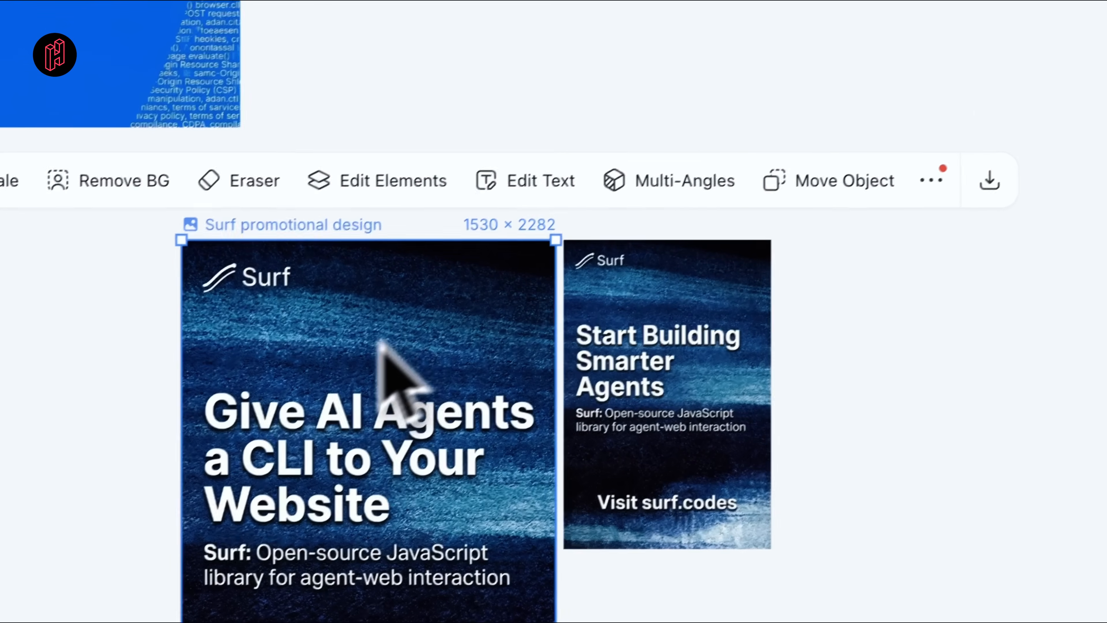
{"action": "left_click_drag", "start_coordinate": [471, 286], "coordinate": [1095, 235]}
Place the "Start Building Smarter Agents" image beside the plain dark blue texture and enlarge it to 1893 × 2823
{"action": "left_click_drag", "start_coordinate": [855, 154], "coordinate": [253, 185]}
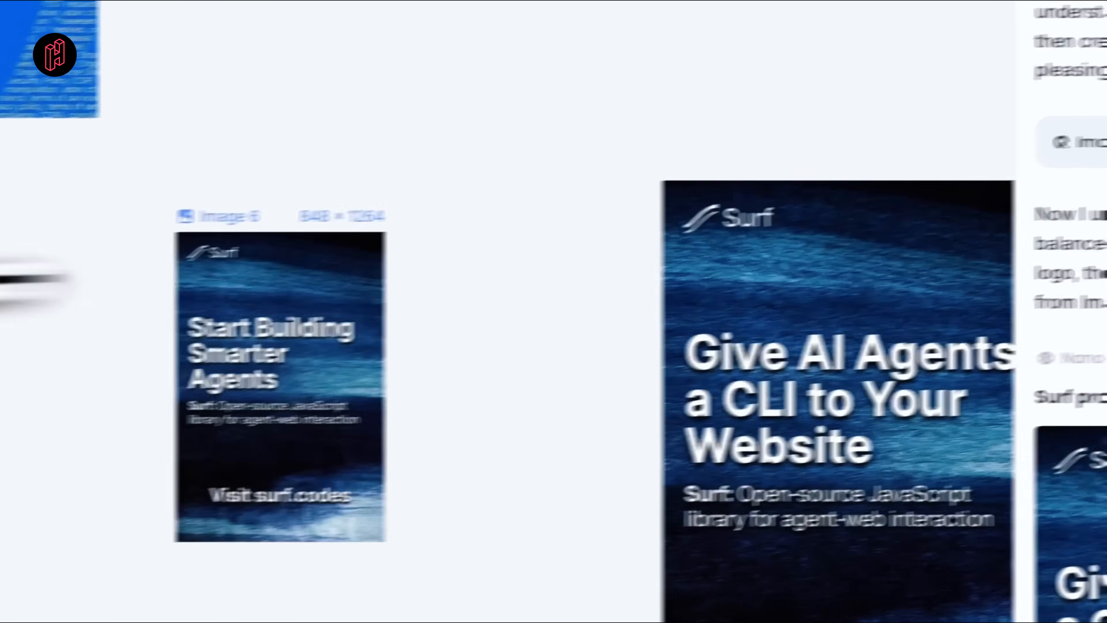
{"action": "scroll", "coordinate": [273, 252], "scroll_direction": "left", "scroll_amount": 5}
{"action": "scroll", "coordinate": [338, 396], "scroll_direction": "left", "scroll_amount": 5}
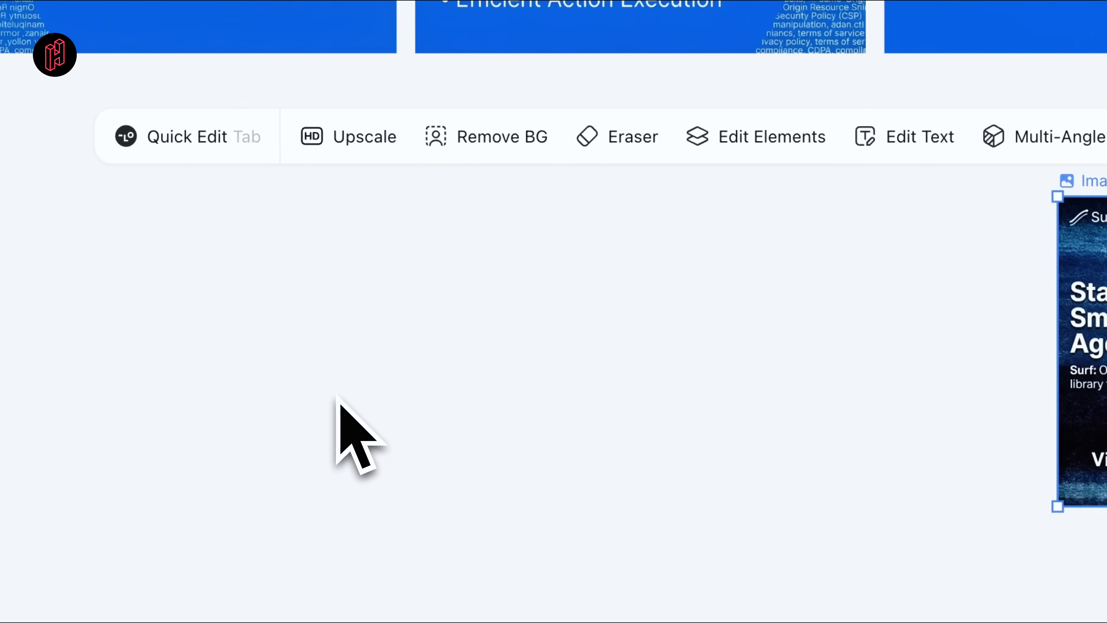
{"action": "scroll", "coordinate": [337, 395], "scroll_direction": "down", "scroll_amount": 3}
{"action": "scroll", "coordinate": [338, 396], "scroll_direction": "down", "scroll_amount": 1}
{"action": "scroll", "coordinate": [339, 400], "scroll_direction": "left", "scroll_amount": 5}
{"action": "left_click_drag", "start_coordinate": [836, 315], "coordinate": [222, 310]}
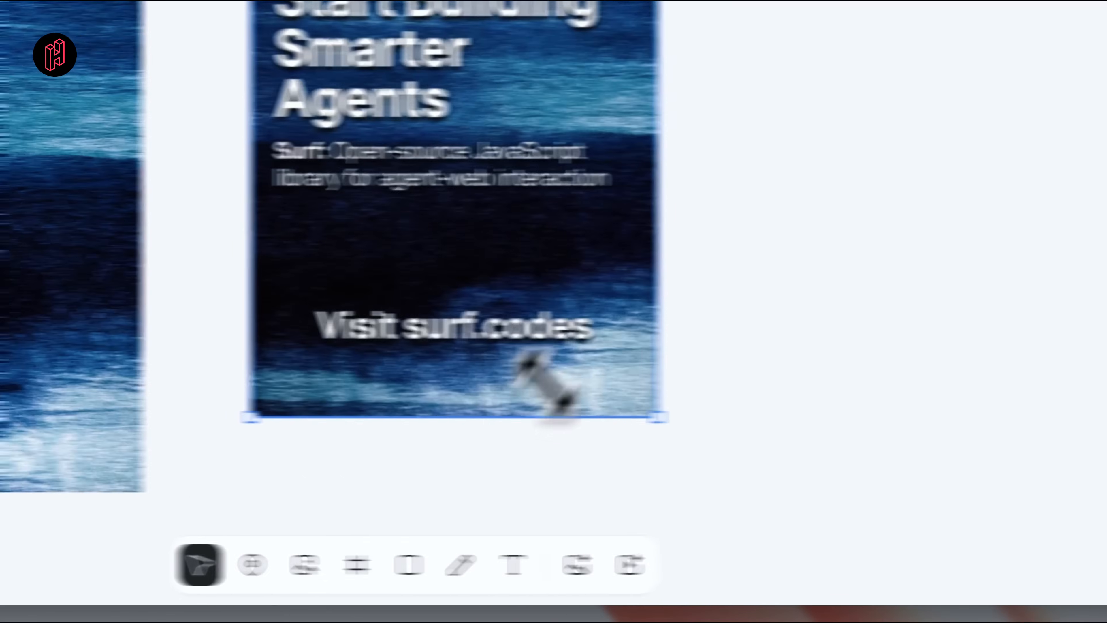
Start a prompt reading "In the center of Image 6 place the abstract text art / graphics from", with Image 6 as a reference
{"action": "left_click", "coordinate": [894, 556]}
{"action": "type", "text": "In the center of Image 6"}
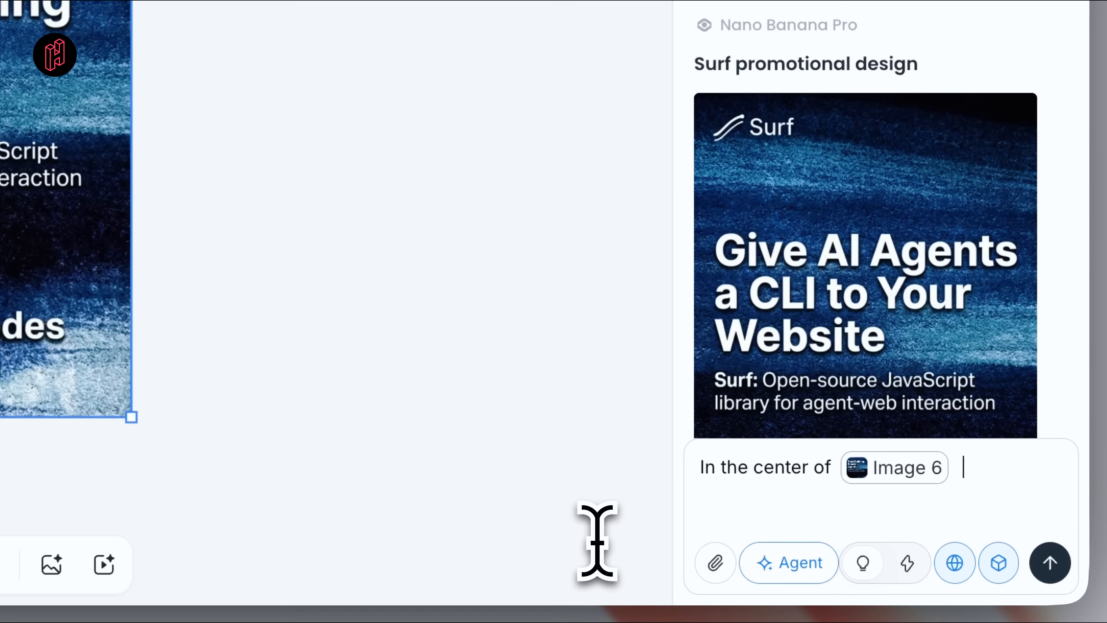
{"action": "type", "text": "place"}
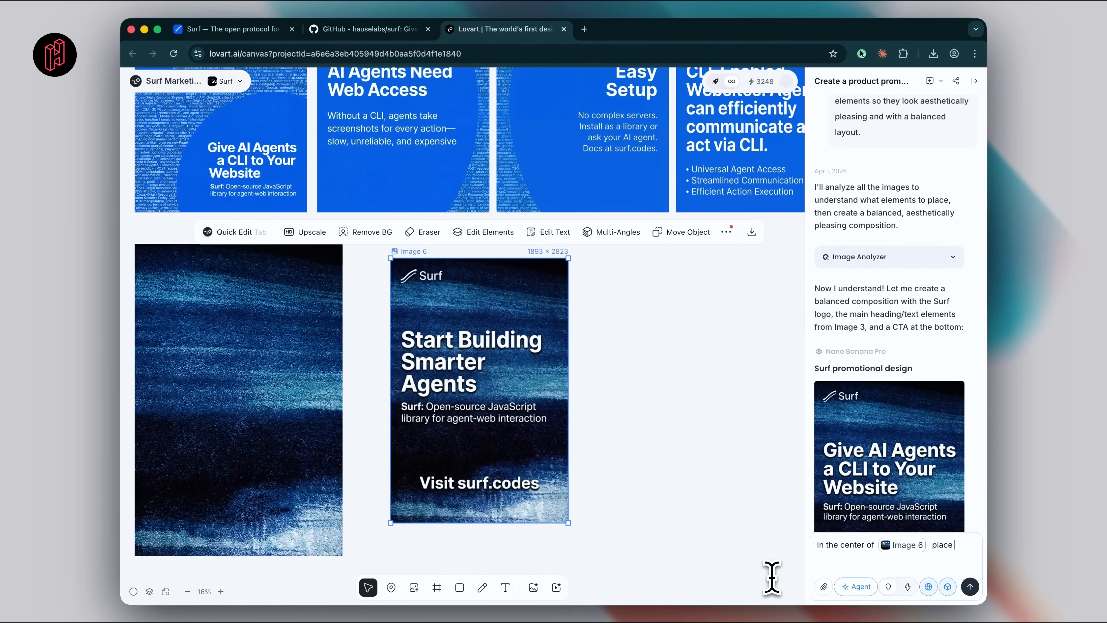
{"action": "type", "text": " the"}
{"action": "scroll", "coordinate": [644, 384], "scroll_direction": "left", "scroll_amount": 1}
{"action": "scroll", "coordinate": [644, 384], "scroll_direction": "up", "scroll_amount": 1}
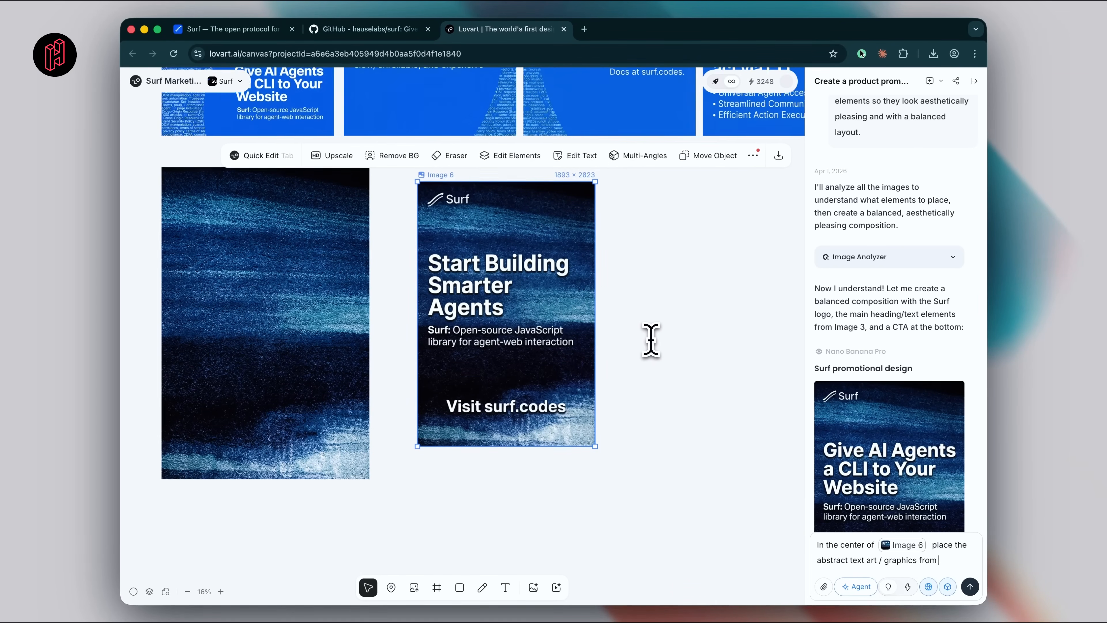
{"action": "scroll", "coordinate": [611, 375], "scroll_direction": "down", "scroll_amount": 1}
Mark the abstract code art on slide 1 as "code block" in the prompt and remove the extra Image 1 reference
{"action": "left_click", "coordinate": [391, 588]}
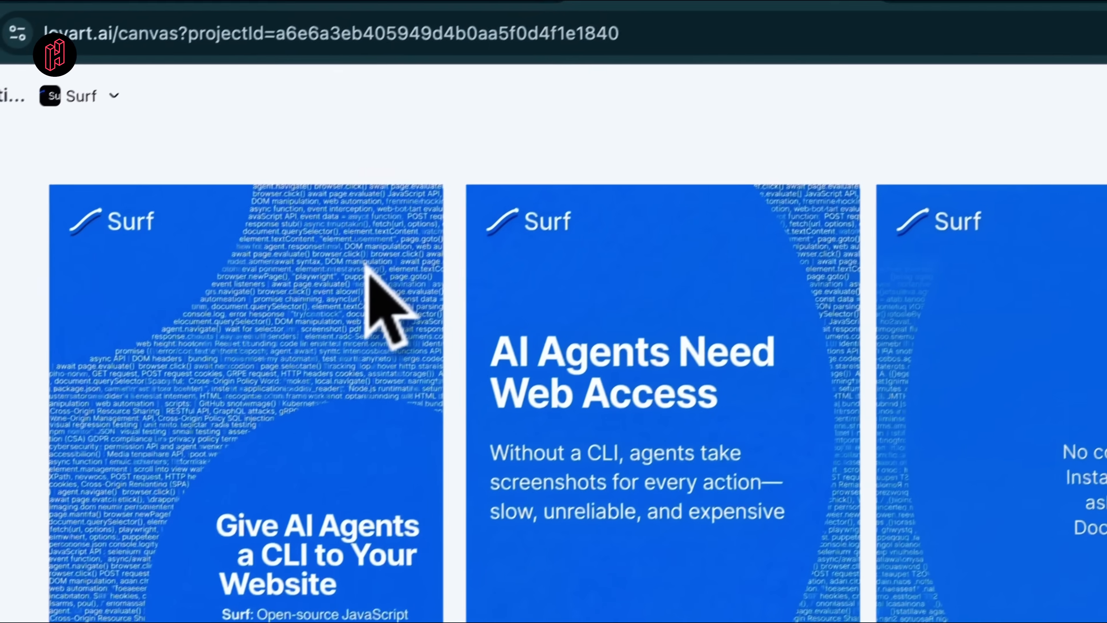
{"action": "left_click", "coordinate": [371, 268]}
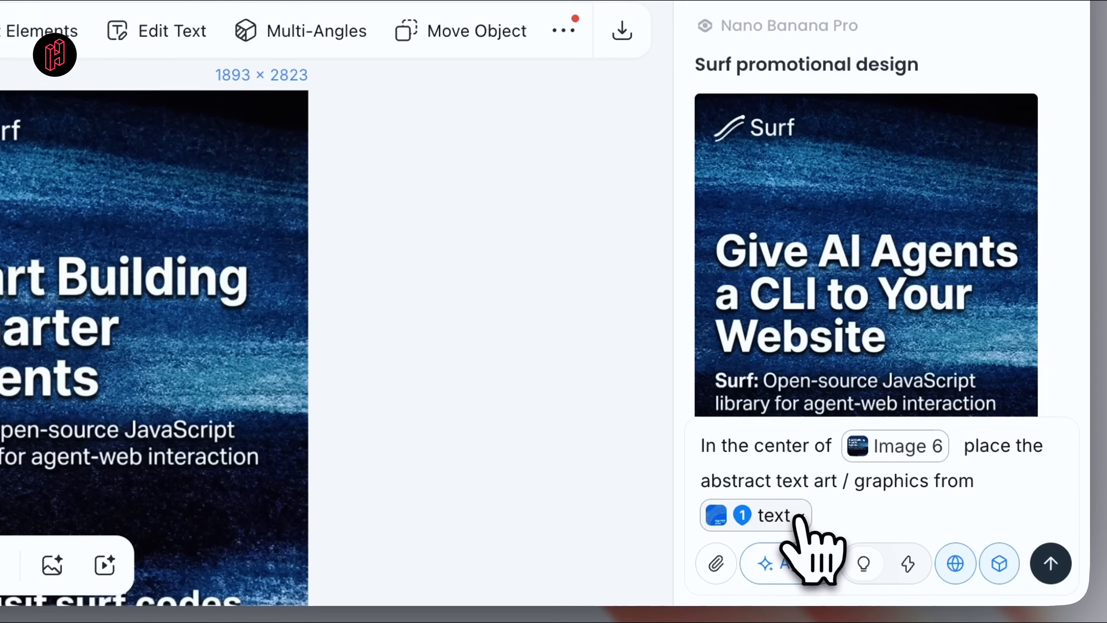
{"action": "left_click", "coordinate": [801, 516]}
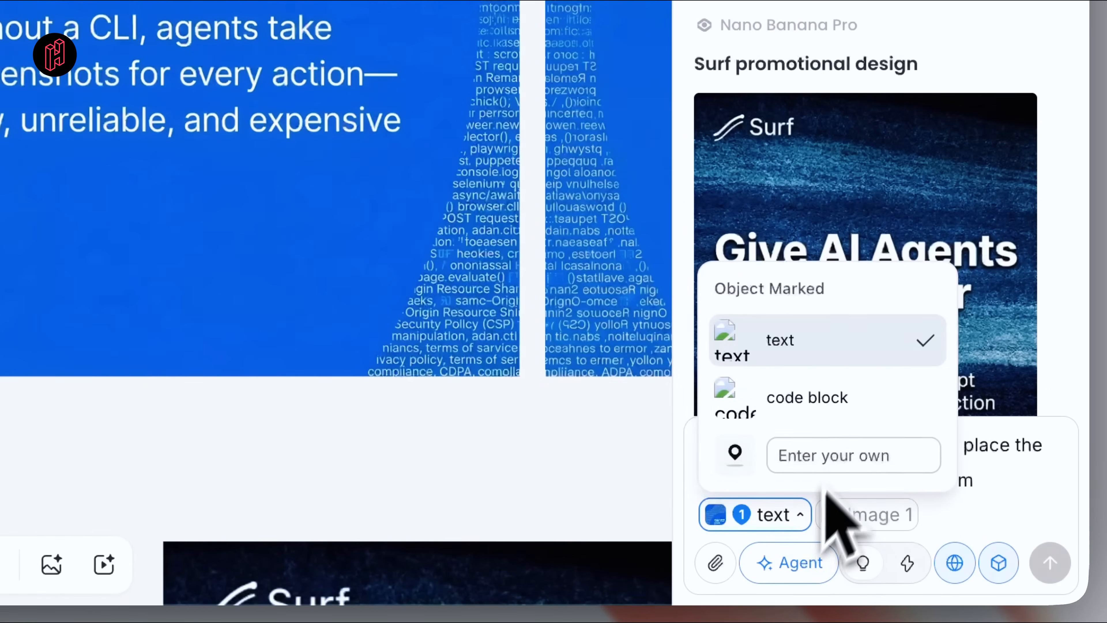
{"action": "left_click", "coordinate": [824, 396]}
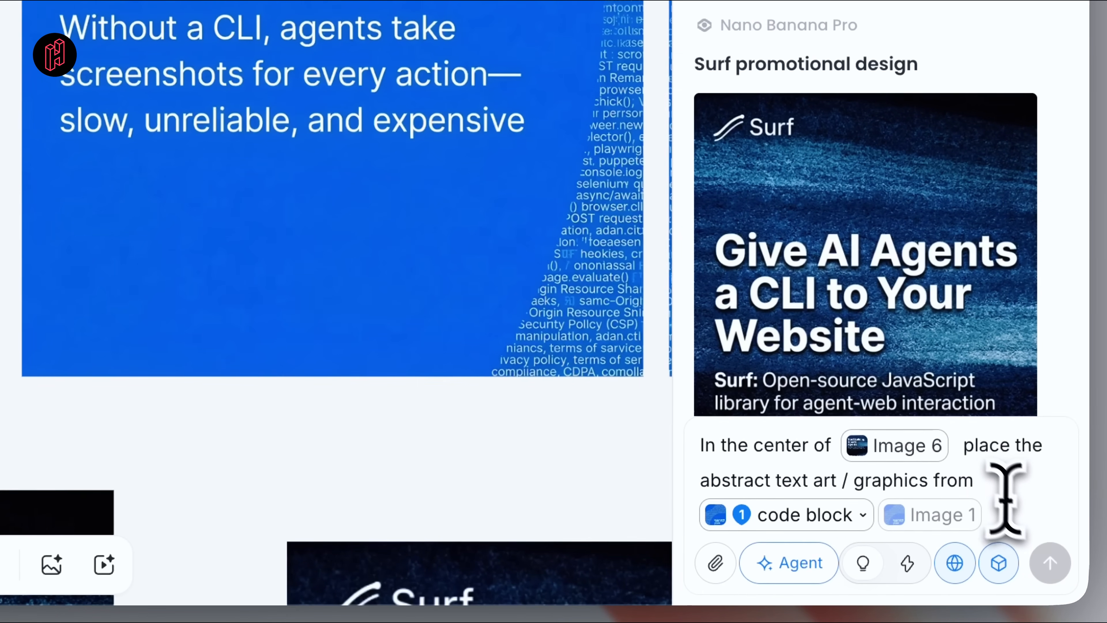
{"action": "left_click", "coordinate": [1015, 516]}
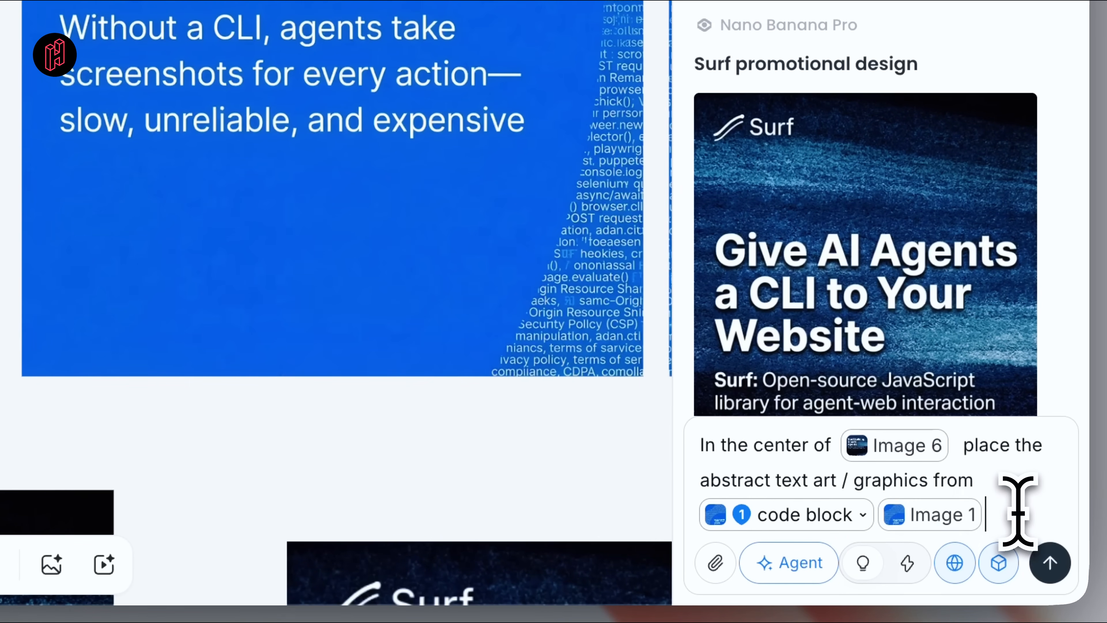
{"action": "scroll", "coordinate": [445, 455], "scroll_direction": "down", "scroll_amount": 15}
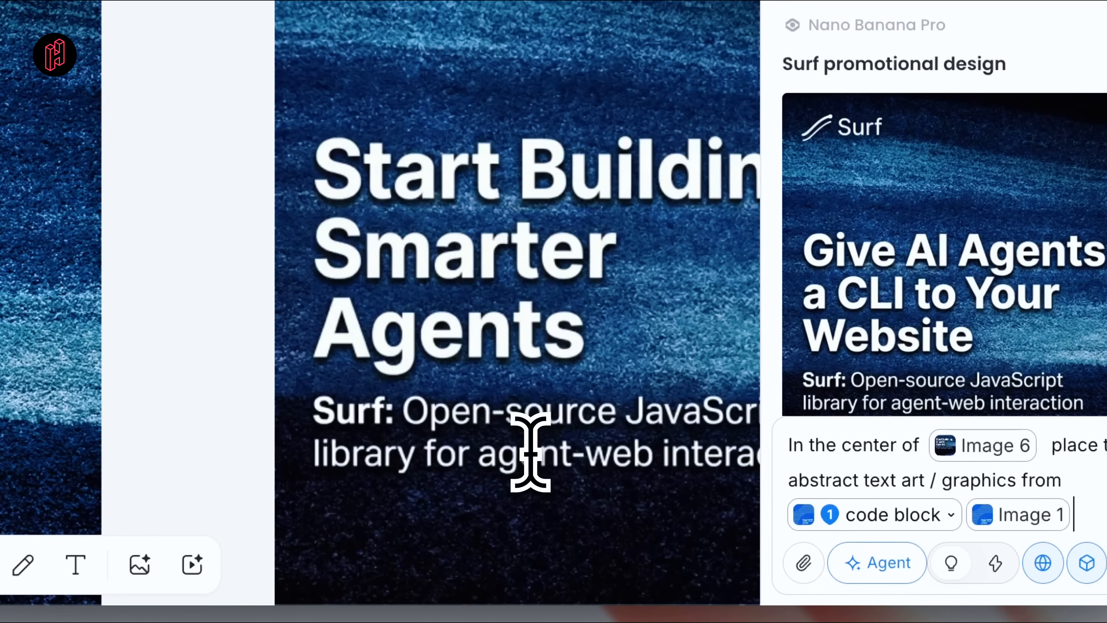
{"action": "key", "text": "BackSpace"}
Continue the prompt with ". Make sure to place other text elements from" and mark a point beside the logo on Image 6
{"action": "scroll", "coordinate": [702, 537], "scroll_direction": "down", "scroll_amount": 5}
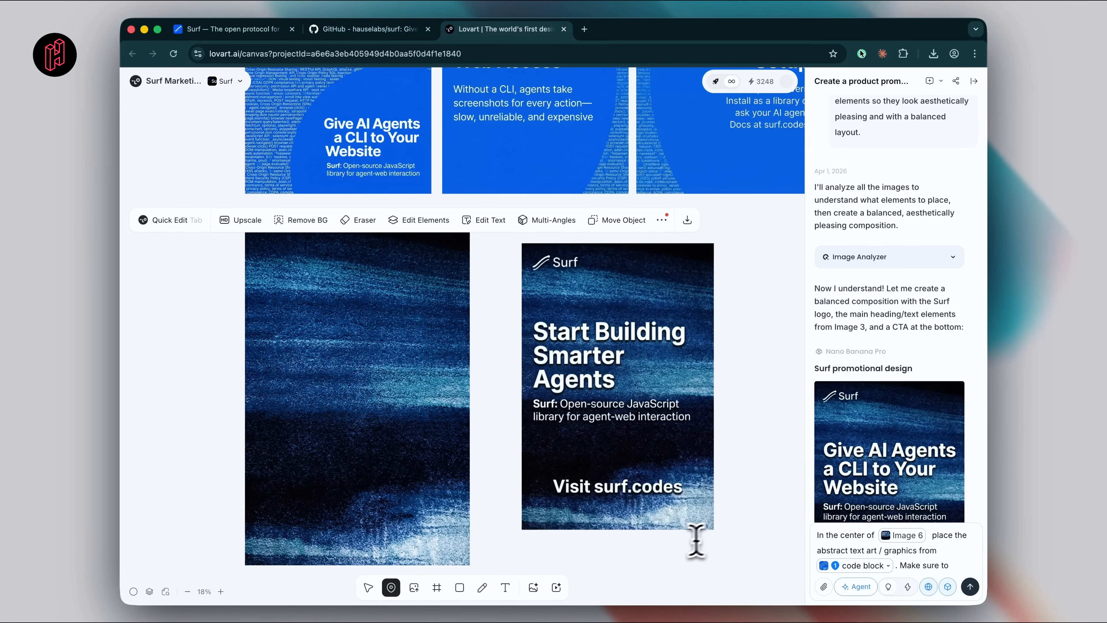
{"action": "scroll", "coordinate": [696, 541], "scroll_direction": "right", "scroll_amount": 3}
{"action": "type", "text": "place other text elements from"}
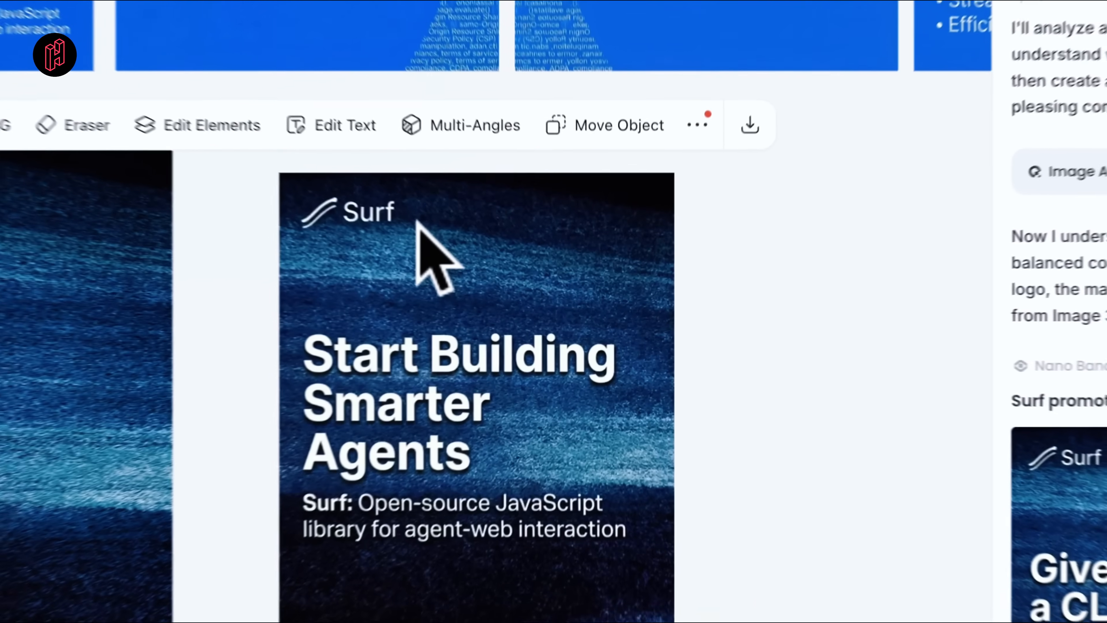
{"action": "left_click", "coordinate": [526, 280]}
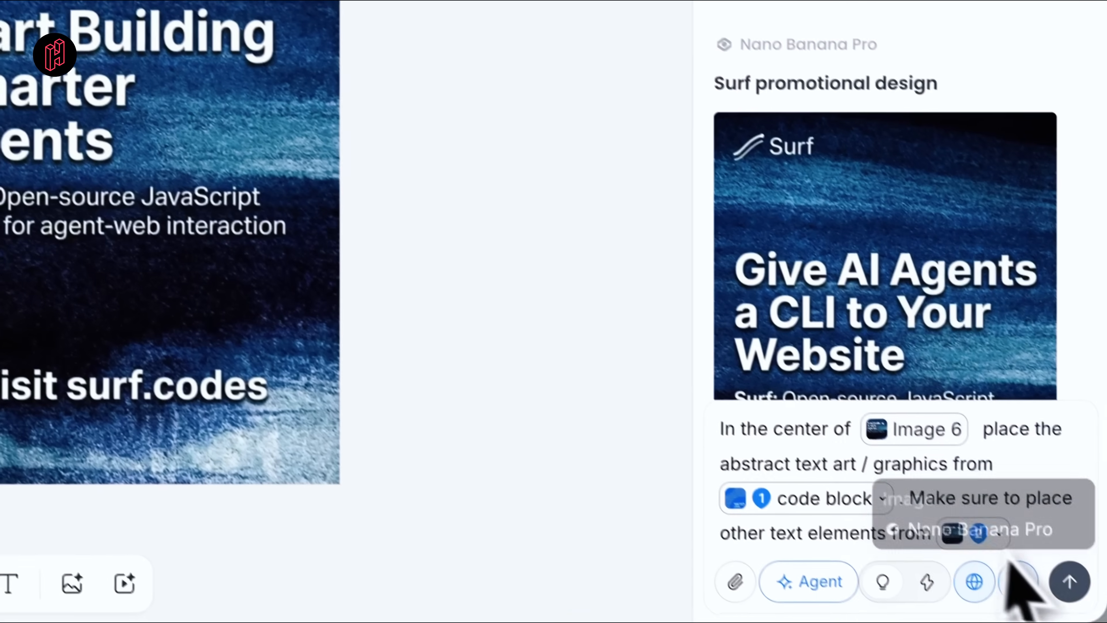
Finish the prompt with "strategically so it aesthetically works with the abstract code art." and submit it
{"action": "type", "text": "str"}
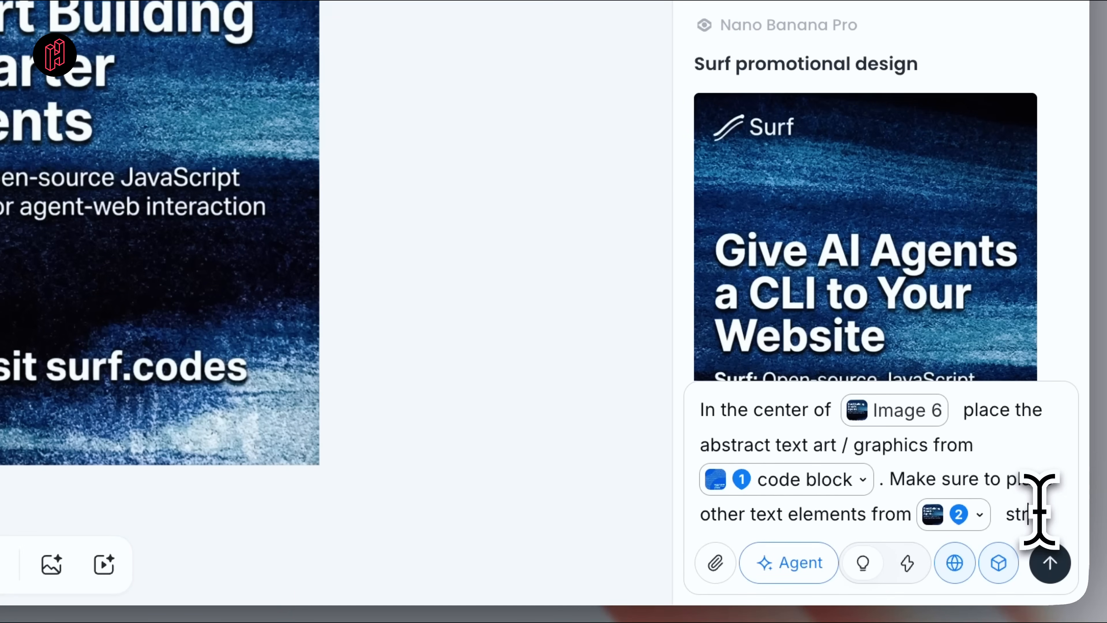
{"action": "type", "text": "ategically so it aesthetically works th"}
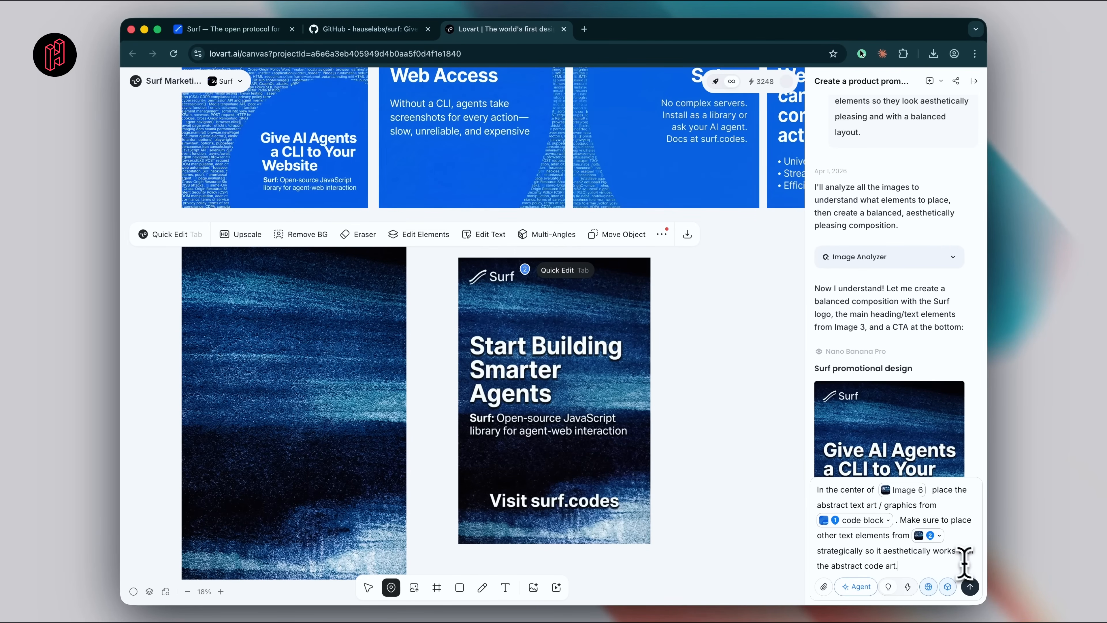
{"action": "scroll", "coordinate": [752, 373], "scroll_direction": "down", "scroll_amount": 5}
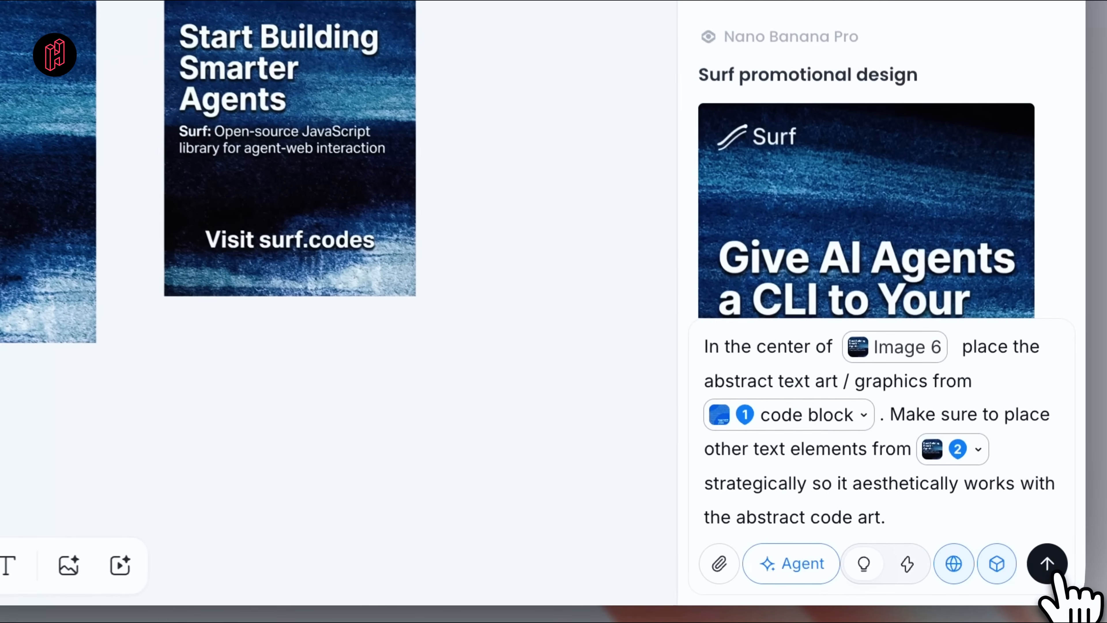
{"action": "left_click", "coordinate": [970, 586]}
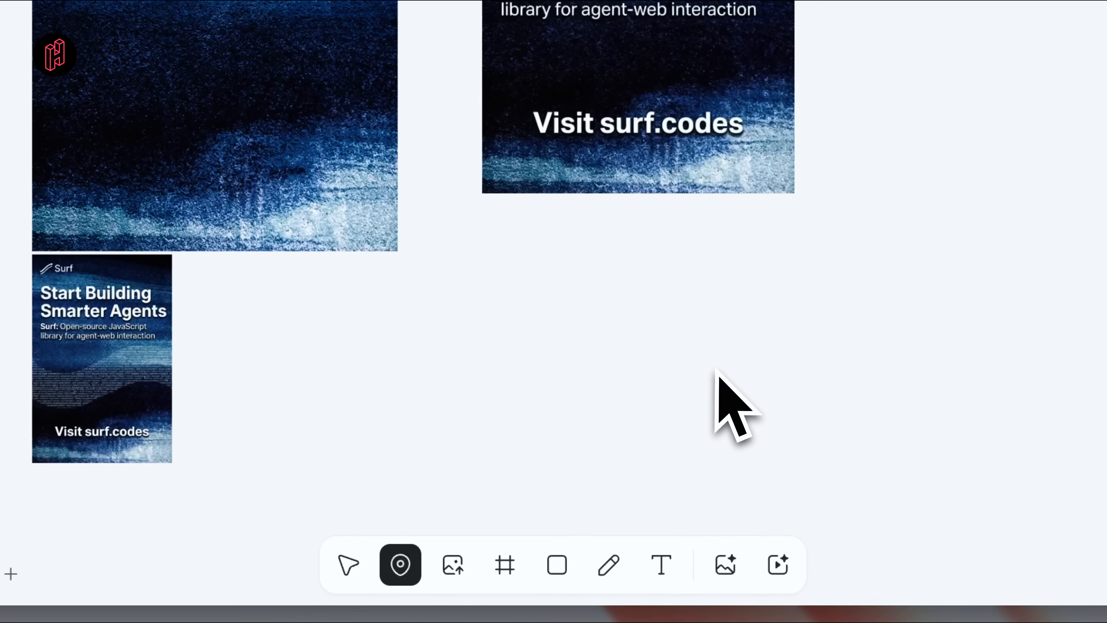
Upscale the "Start Building Smarter Agents" design with the abstract code art to 8K
{"action": "scroll", "coordinate": [91, 451], "scroll_direction": "up", "scroll_amount": 5}
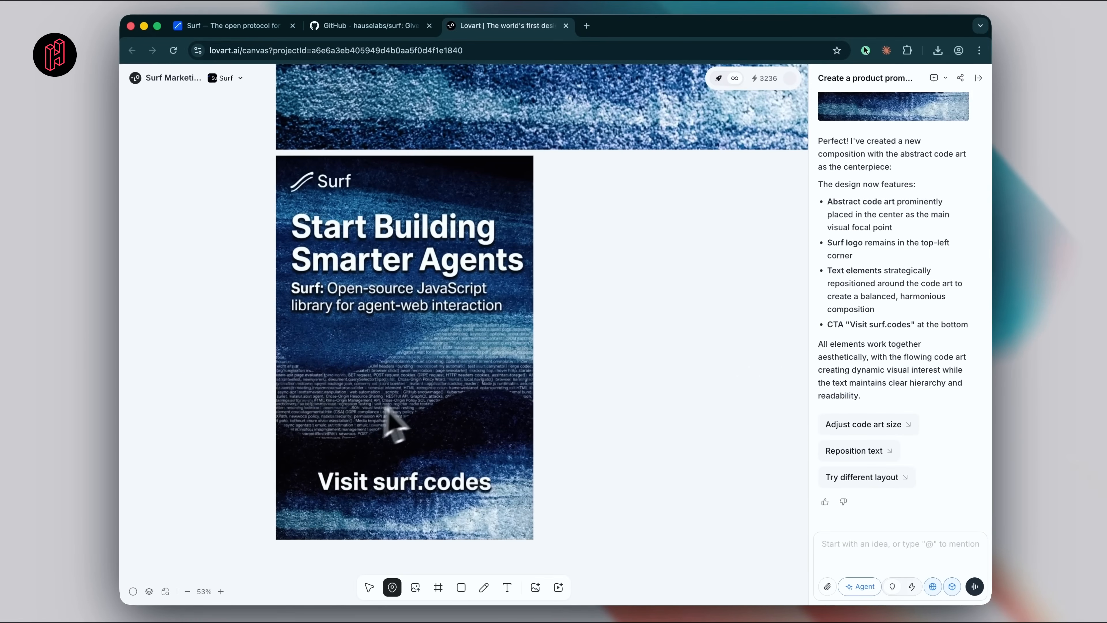
{"action": "scroll", "coordinate": [452, 387], "scroll_direction": "down", "scroll_amount": 2}
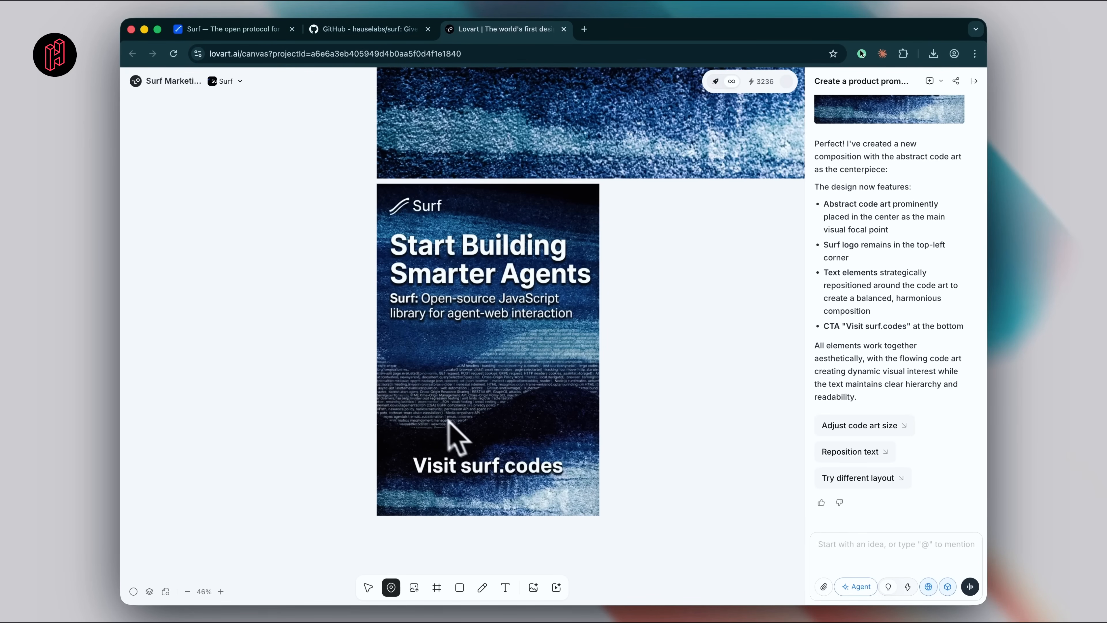
{"action": "scroll", "coordinate": [424, 410], "scroll_direction": "up", "scroll_amount": 5}
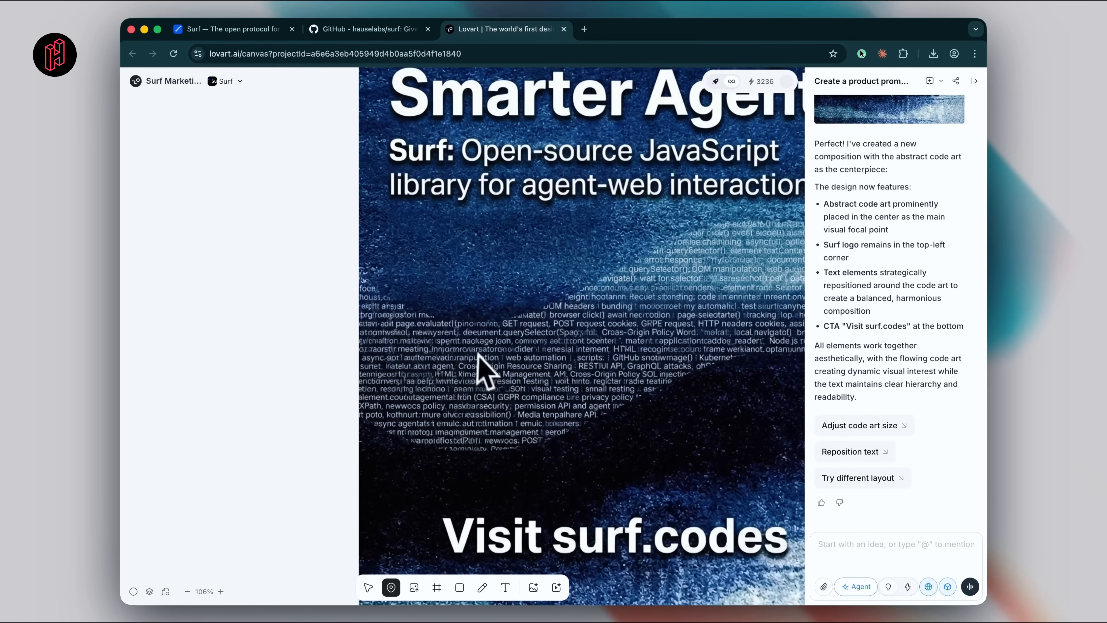
{"action": "scroll", "coordinate": [561, 394], "scroll_direction": "up", "scroll_amount": 4}
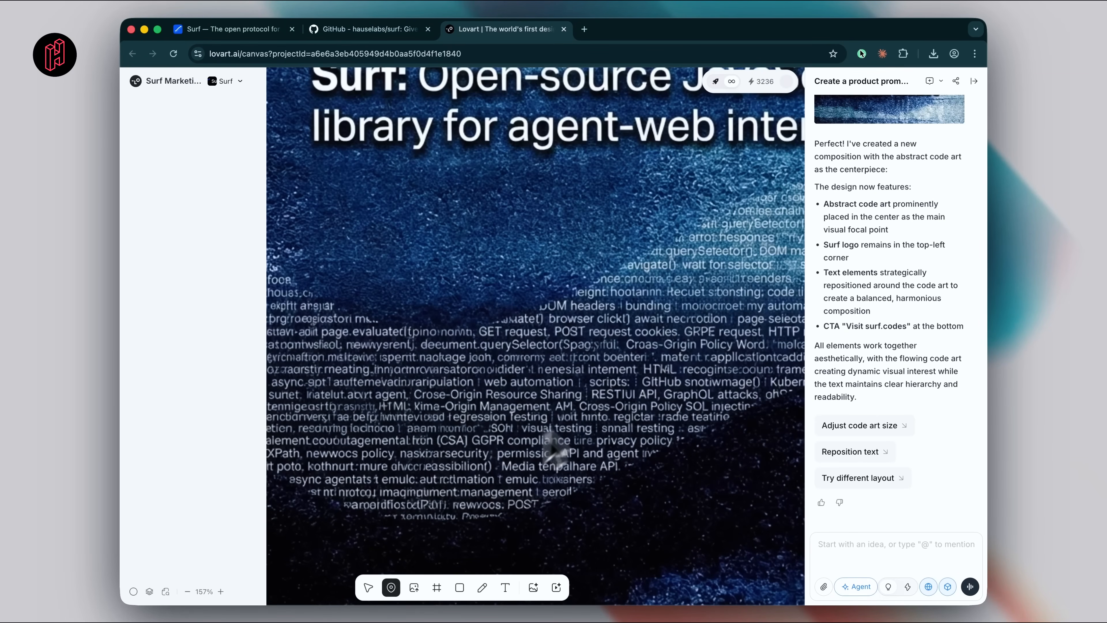
{"action": "scroll", "coordinate": [493, 480], "scroll_direction": "down", "scroll_amount": 6}
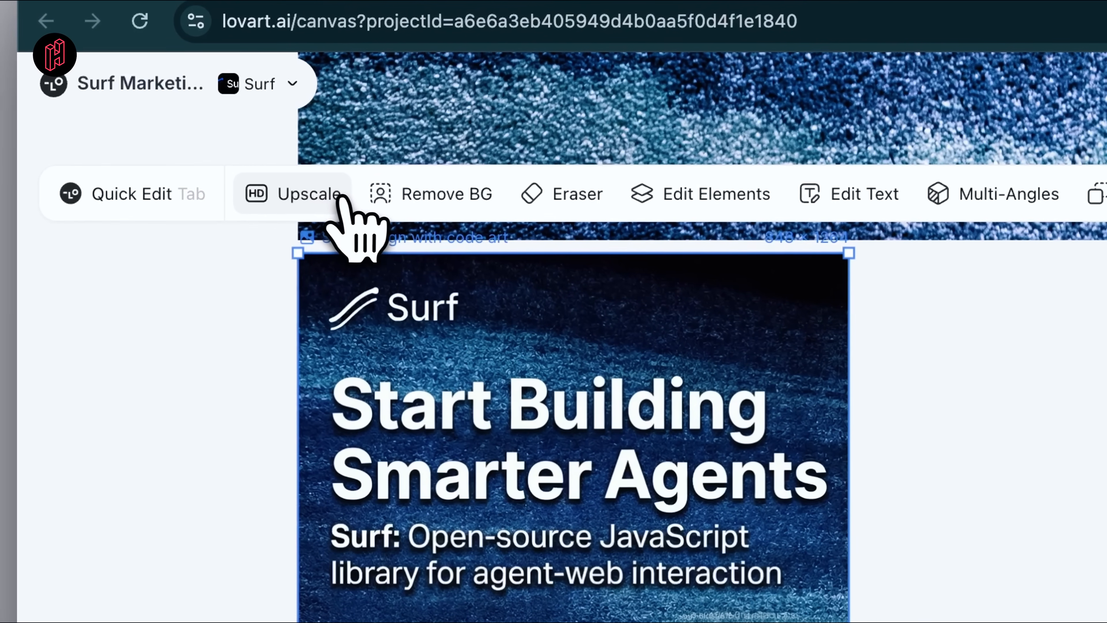
{"action": "left_click", "coordinate": [335, 195]}
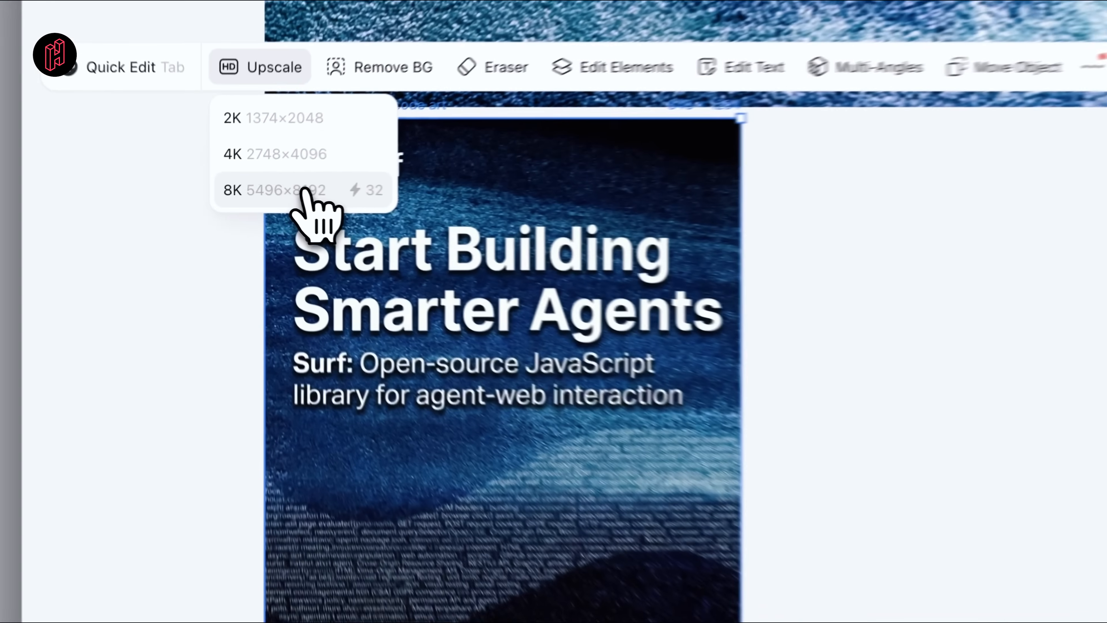
{"action": "left_click", "coordinate": [258, 192]}
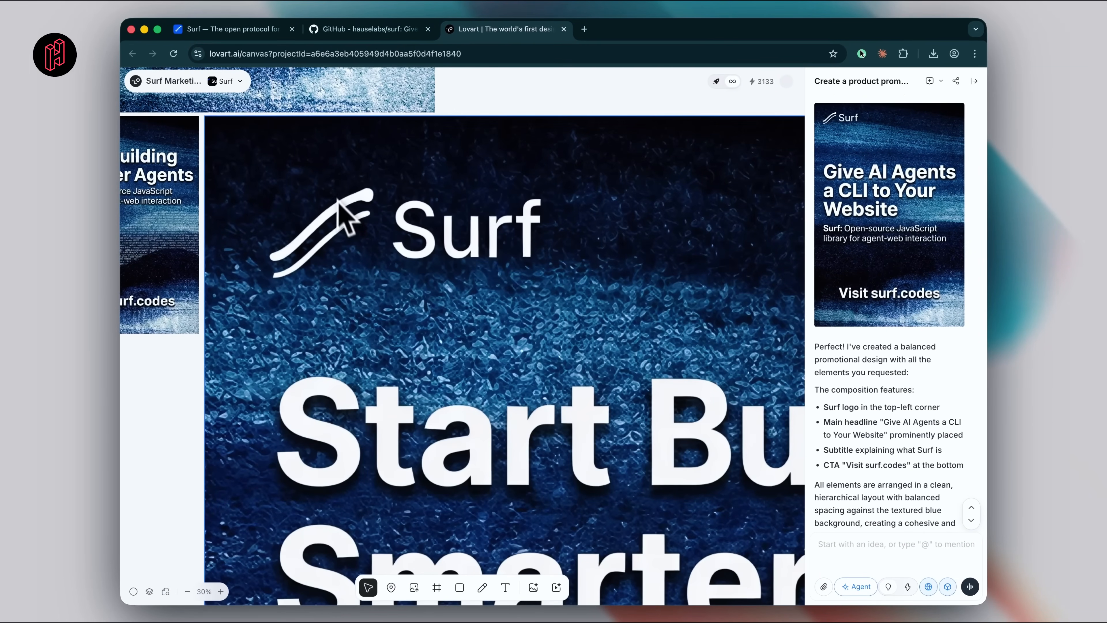
Examine the upscaled design close up, checking the logo, headline, code art and "Visit surf.codes" text for sharpness
{"action": "scroll", "coordinate": [339, 202], "scroll_direction": "down", "scroll_amount": 1}
{"action": "scroll", "coordinate": [477, 299], "scroll_direction": "down", "scroll_amount": 5}
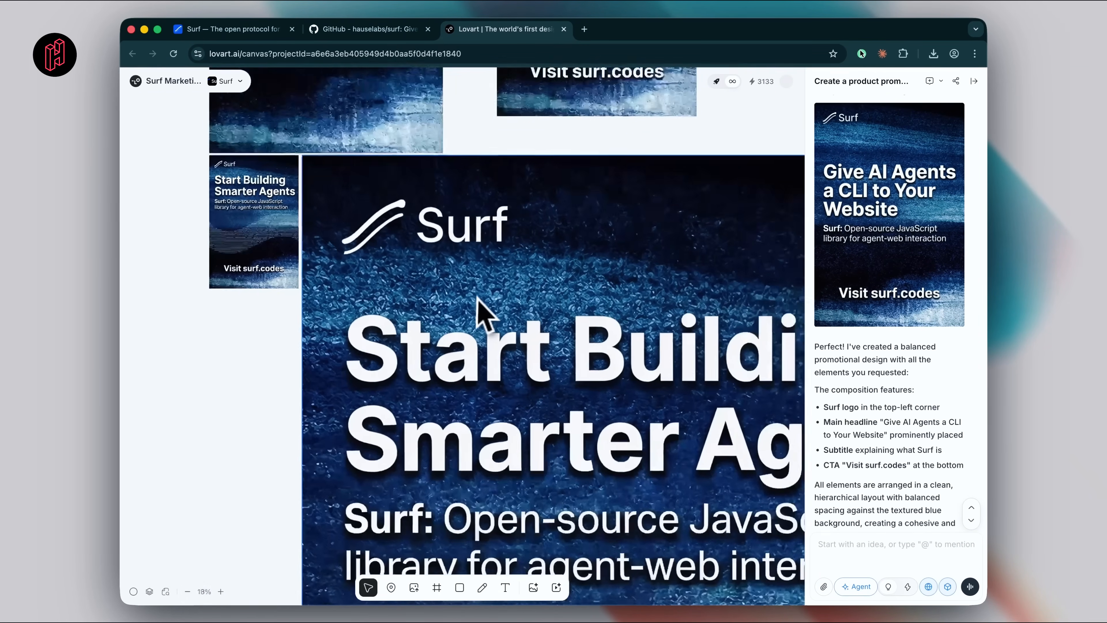
{"action": "scroll", "coordinate": [478, 299], "scroll_direction": "up", "scroll_amount": 2}
{"action": "scroll", "coordinate": [478, 298], "scroll_direction": "down", "scroll_amount": 3}
{"action": "scroll", "coordinate": [478, 298], "scroll_direction": "up", "scroll_amount": 3}
{"action": "scroll", "coordinate": [478, 298], "scroll_direction": "down", "scroll_amount": 8}
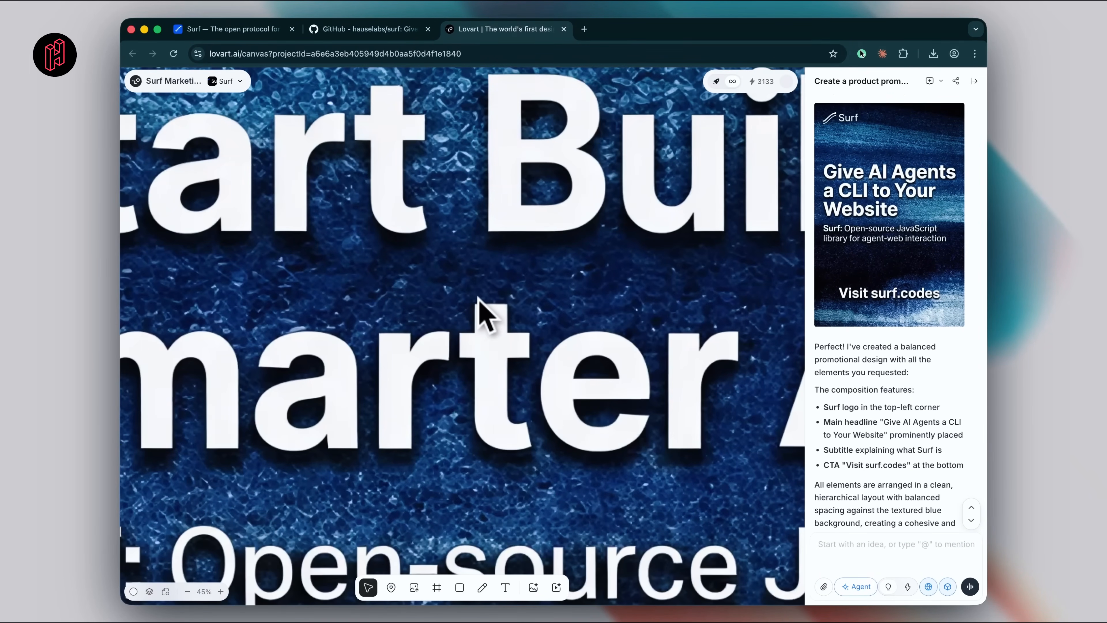
{"action": "scroll", "coordinate": [477, 296], "scroll_direction": "down", "scroll_amount": 10}
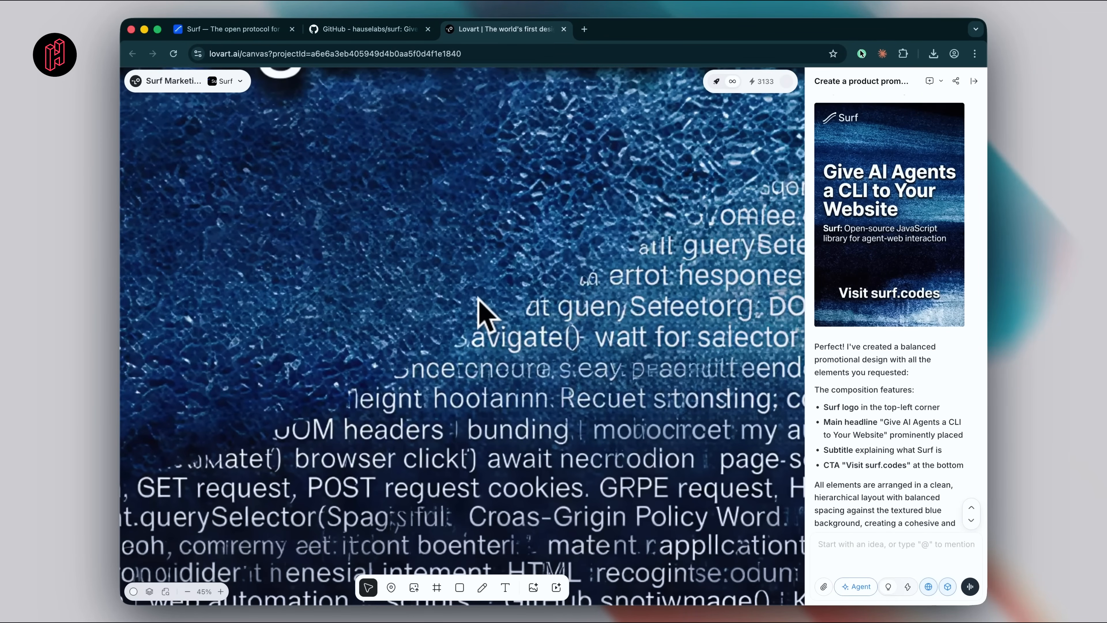
{"action": "scroll", "coordinate": [478, 300], "scroll_direction": "down", "scroll_amount": 5}
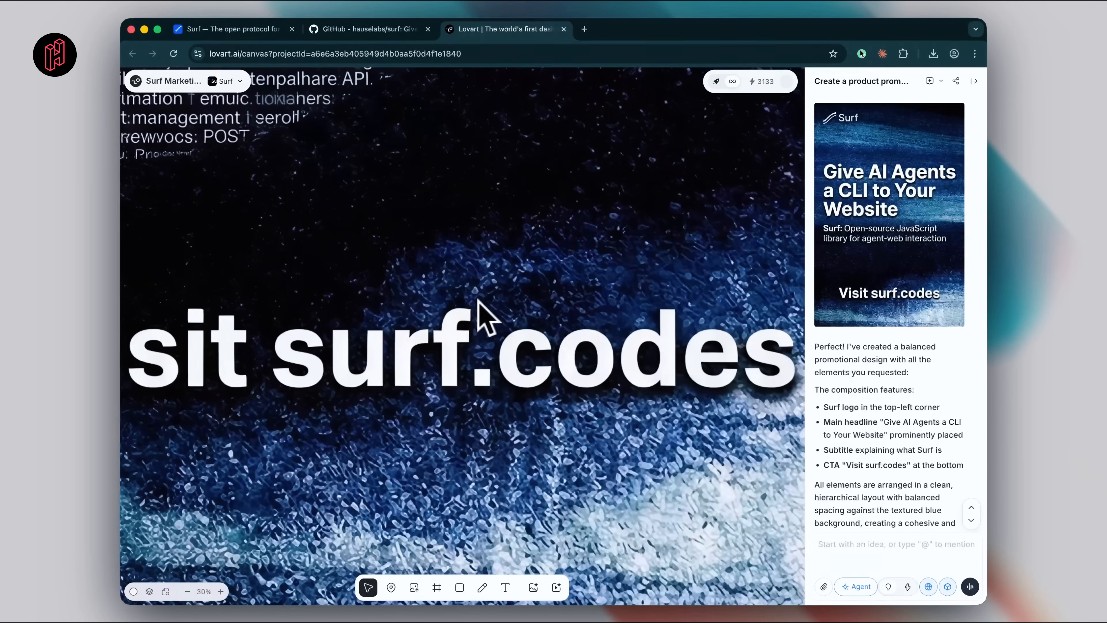
{"action": "scroll", "coordinate": [470, 345], "scroll_direction": "up", "scroll_amount": 8}
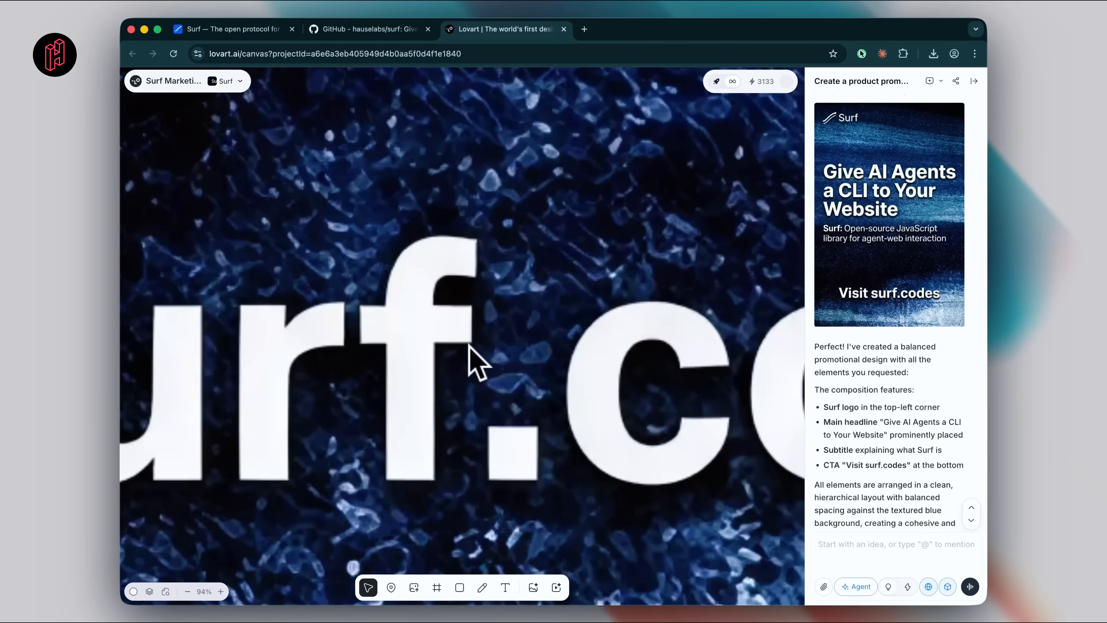
{"action": "scroll", "coordinate": [469, 345], "scroll_direction": "down", "scroll_amount": 7}
{"action": "scroll", "coordinate": [470, 348], "scroll_direction": "down", "scroll_amount": 6}
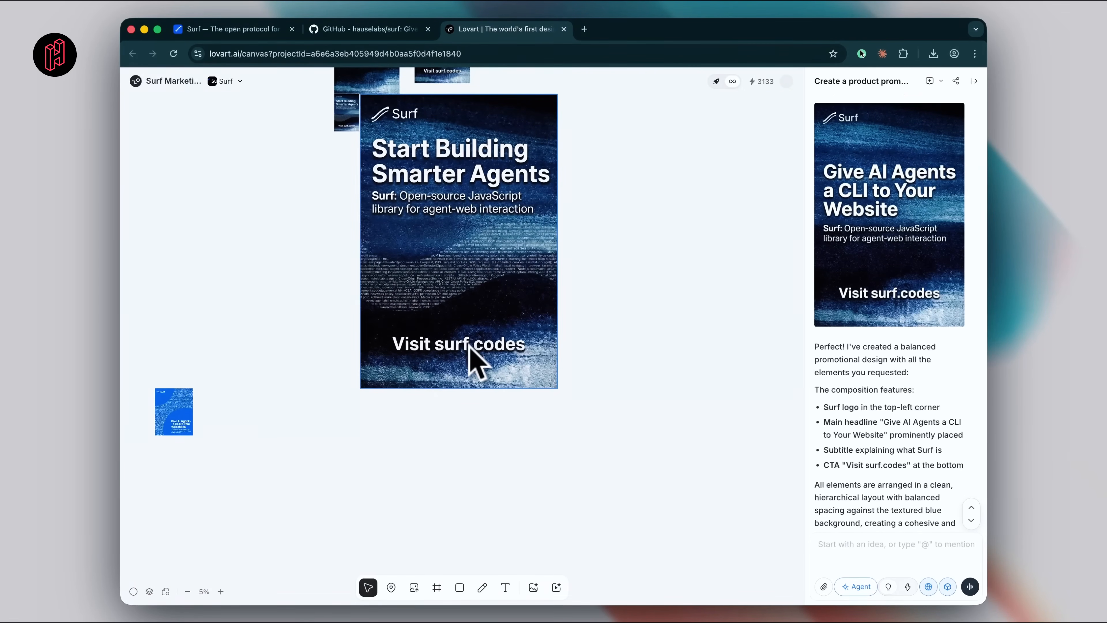
Move the upscaled design up between the two smaller dark posters, below the row of blue carousel slides
{"action": "left_click_drag", "start_coordinate": [446, 305], "coordinate": [560, 347]}
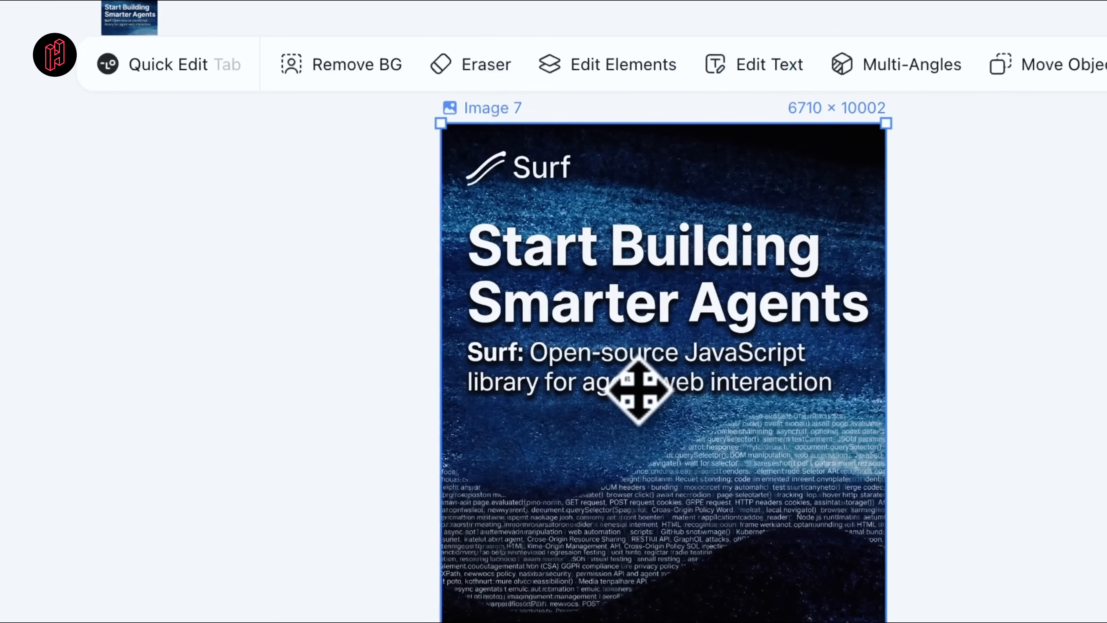
{"action": "scroll", "coordinate": [546, 305], "scroll_direction": "up", "scroll_amount": 4}
{"action": "left_click", "coordinate": [539, 238]}
{"action": "left_click_drag", "start_coordinate": [545, 438], "coordinate": [542, 290]}
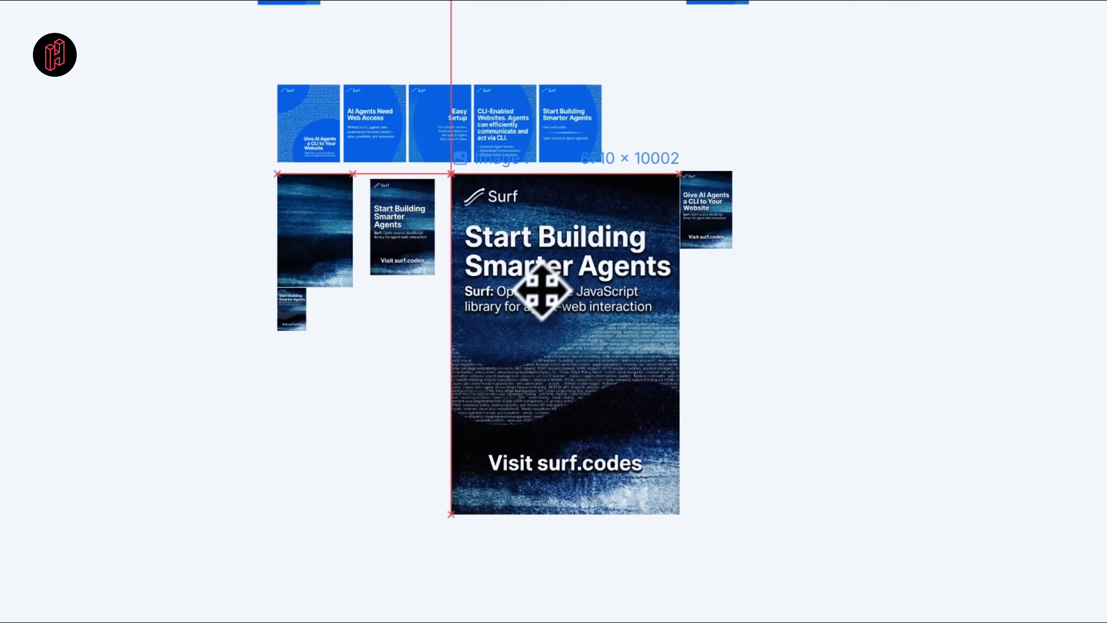
{"action": "left_click", "coordinate": [742, 309]}
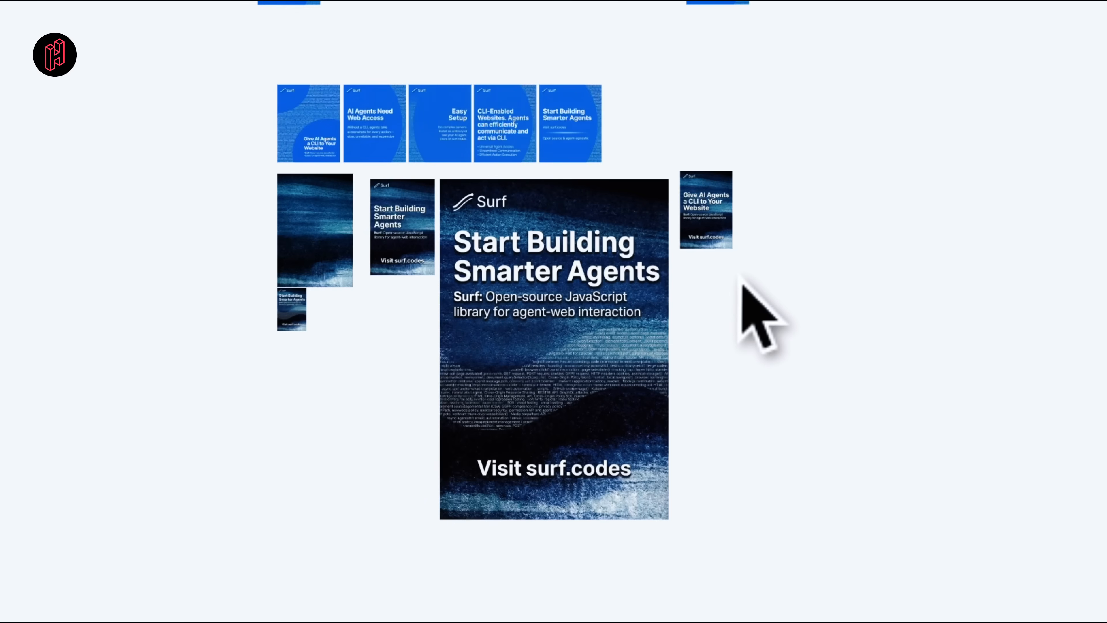
{"action": "scroll", "coordinate": [488, 282], "scroll_direction": "down", "scroll_amount": 3}
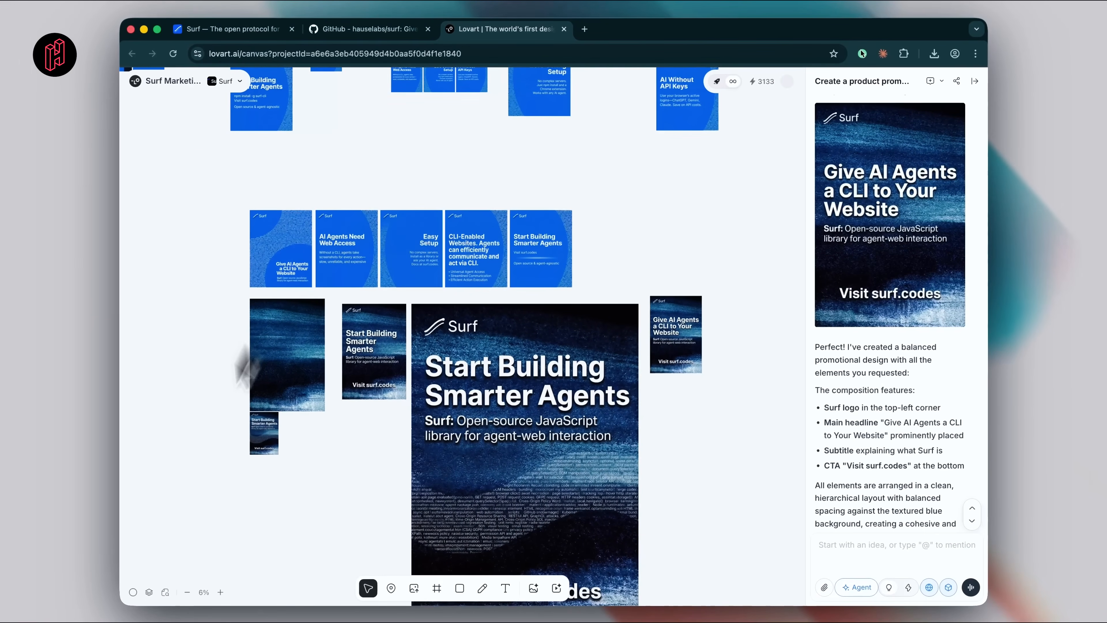
{"action": "scroll", "coordinate": [478, 492], "scroll_direction": "down", "scroll_amount": 2}
{"action": "scroll", "coordinate": [476, 451], "scroll_direction": "up", "scroll_amount": 2}
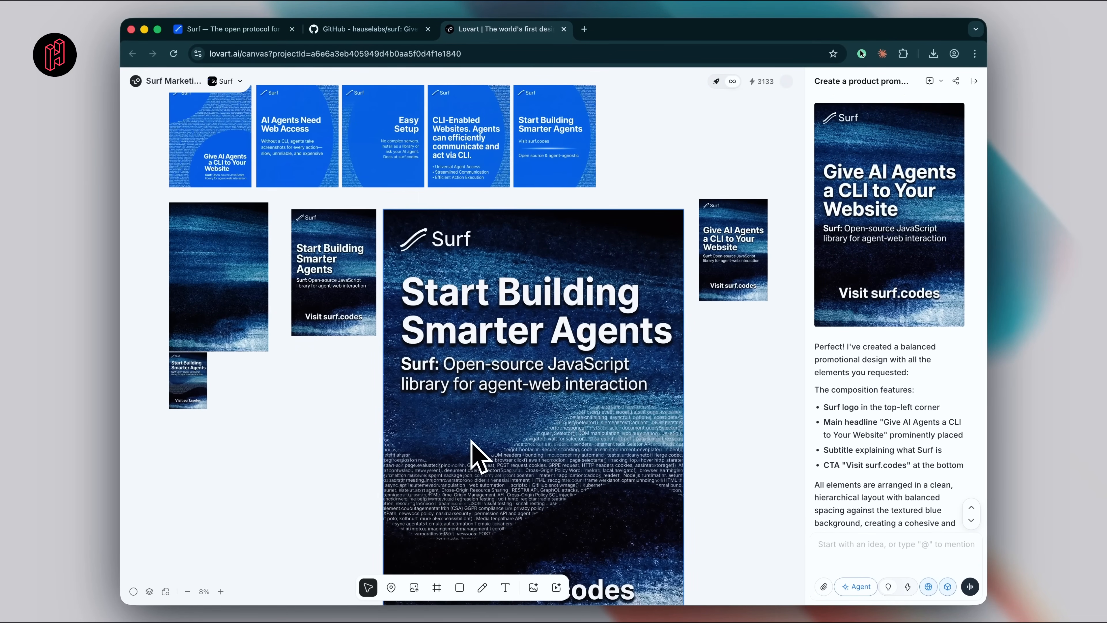
{"action": "scroll", "coordinate": [478, 456], "scroll_direction": "up", "scroll_amount": 1}
{"action": "scroll", "coordinate": [478, 456], "scroll_direction": "left", "scroll_amount": 1}
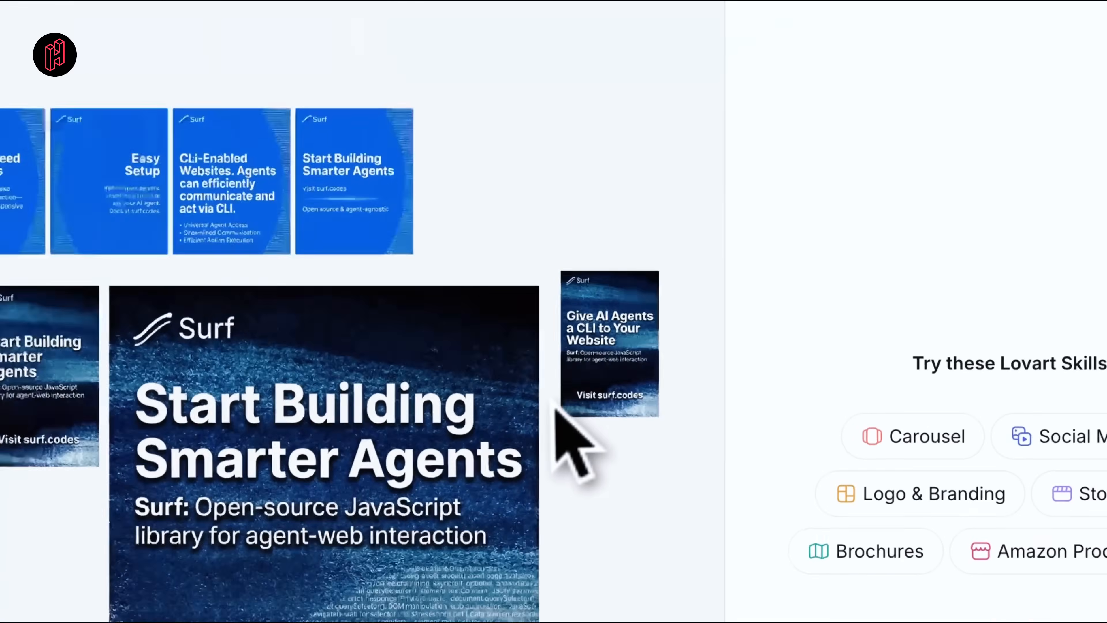
{"action": "left_click_drag", "start_coordinate": [636, 221], "coordinate": [203, 118]}
{"action": "type", "text": "Create brochure inspired by"}
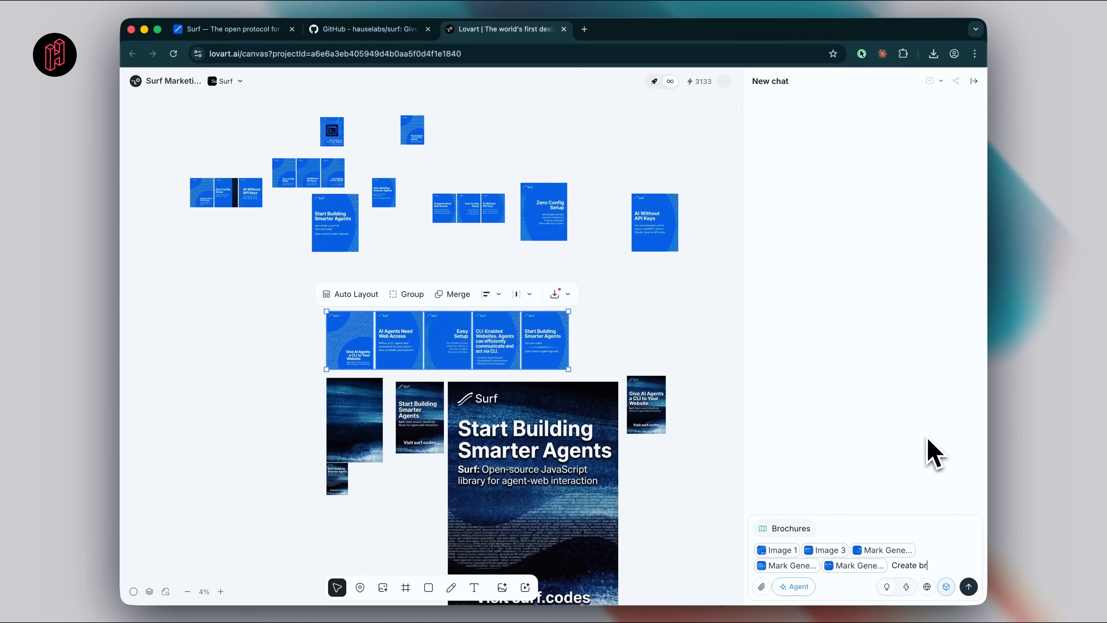
{"action": "type", "text": " the style of selected elements. Browse https://www.surf.codes/ for content."}
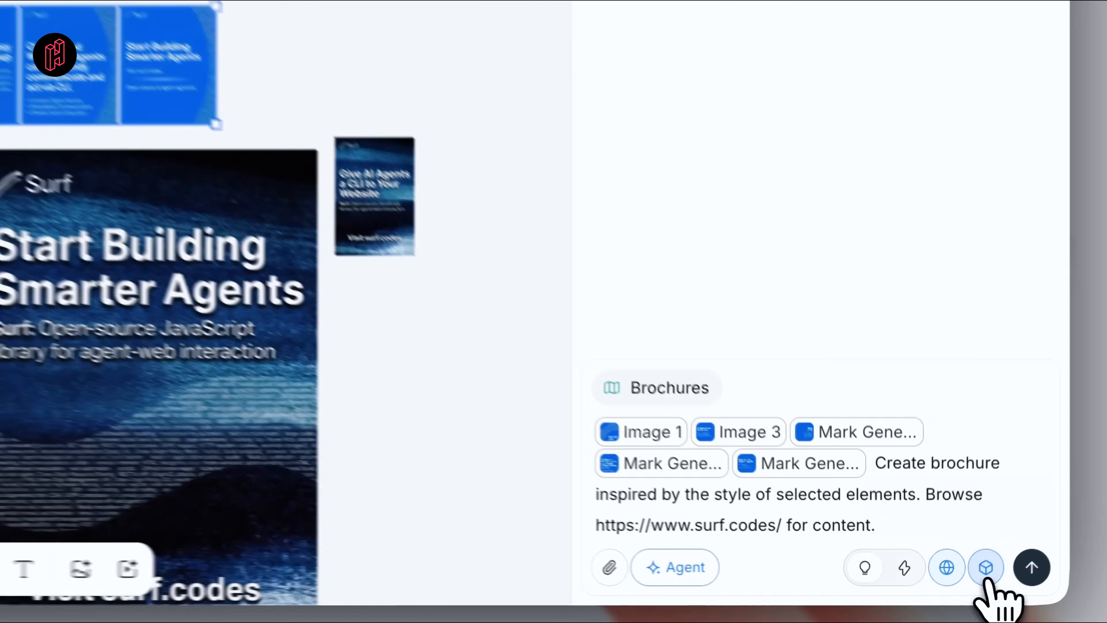
Submit the brochure prompt and approve the proposed tri-fold plan by replying "Yes please!"
{"action": "left_click", "coordinate": [986, 567]}
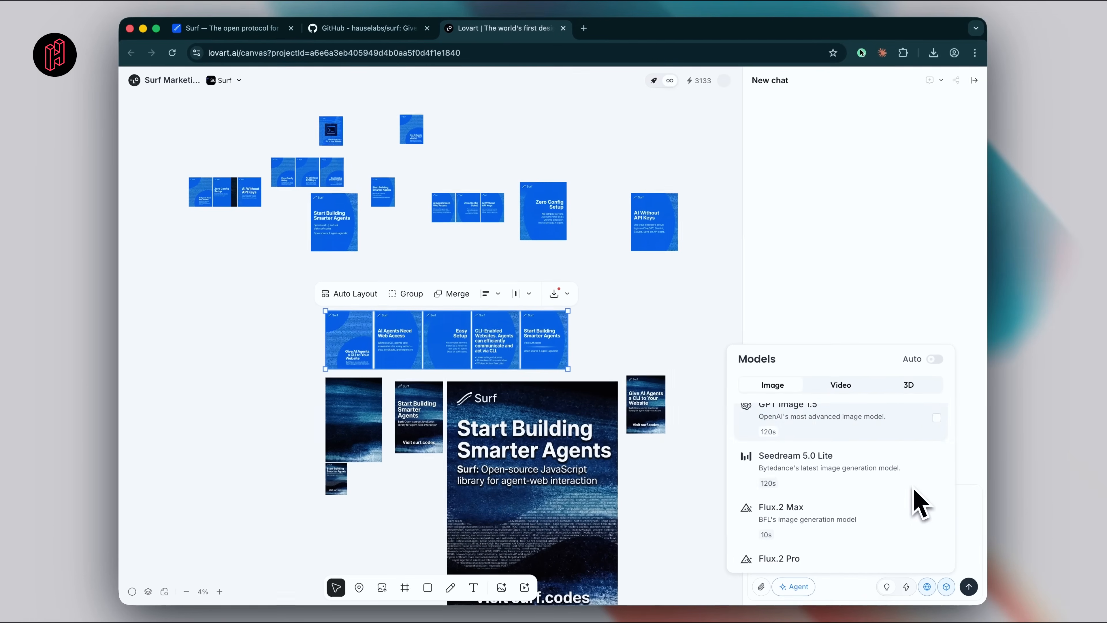
{"action": "key", "text": "Return"}
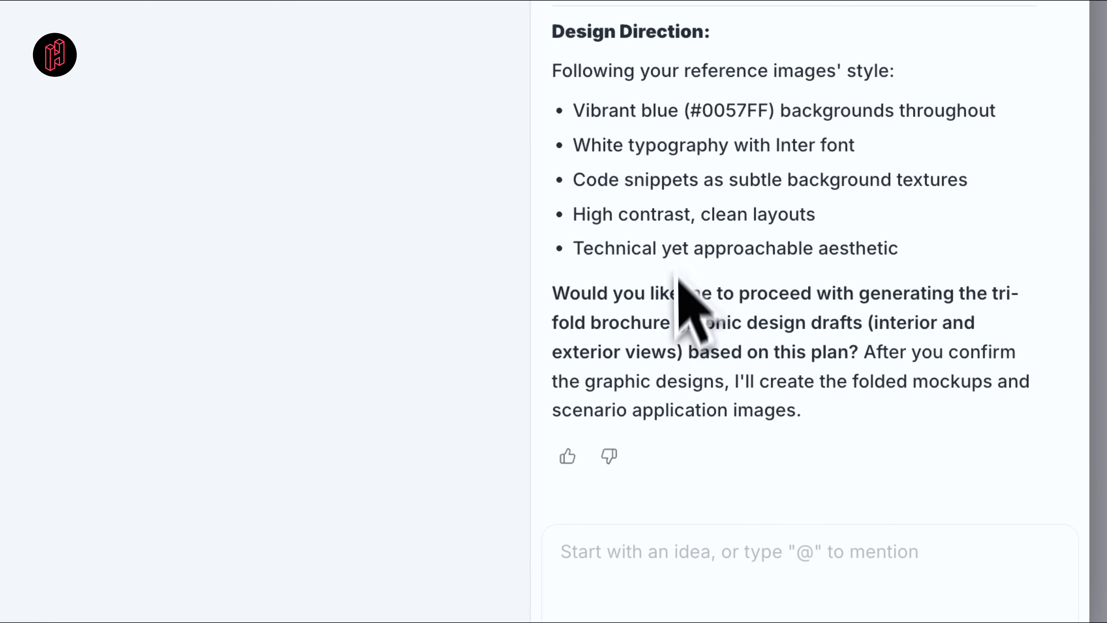
{"action": "type", "text": "Yes please!"}
{"action": "key", "text": "Return"}
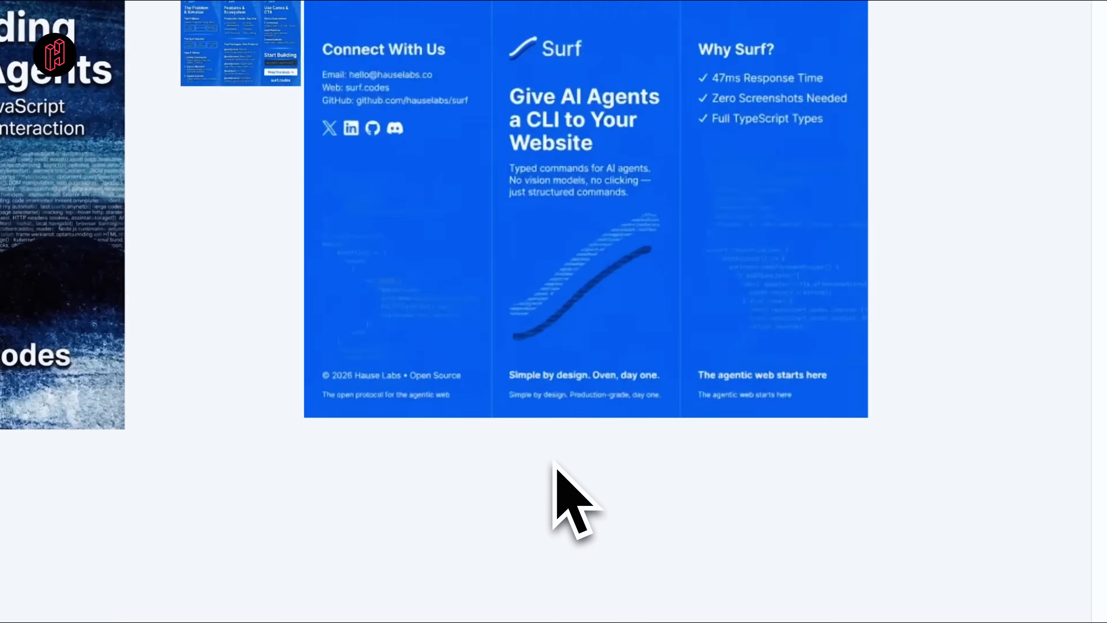
Resize and place the exterior brochure beside the dark upscaled poster beneath the blue slides, matching the poster's height
{"action": "left_click_drag", "start_coordinate": [523, 166], "coordinate": [562, 489]}
{"action": "left_click_drag", "start_coordinate": [959, 392], "coordinate": [520, 193]}
{"action": "left_click_drag", "start_coordinate": [642, 455], "coordinate": [402, 75]}
{"action": "left_click_drag", "start_coordinate": [813, 513], "coordinate": [635, 447]}
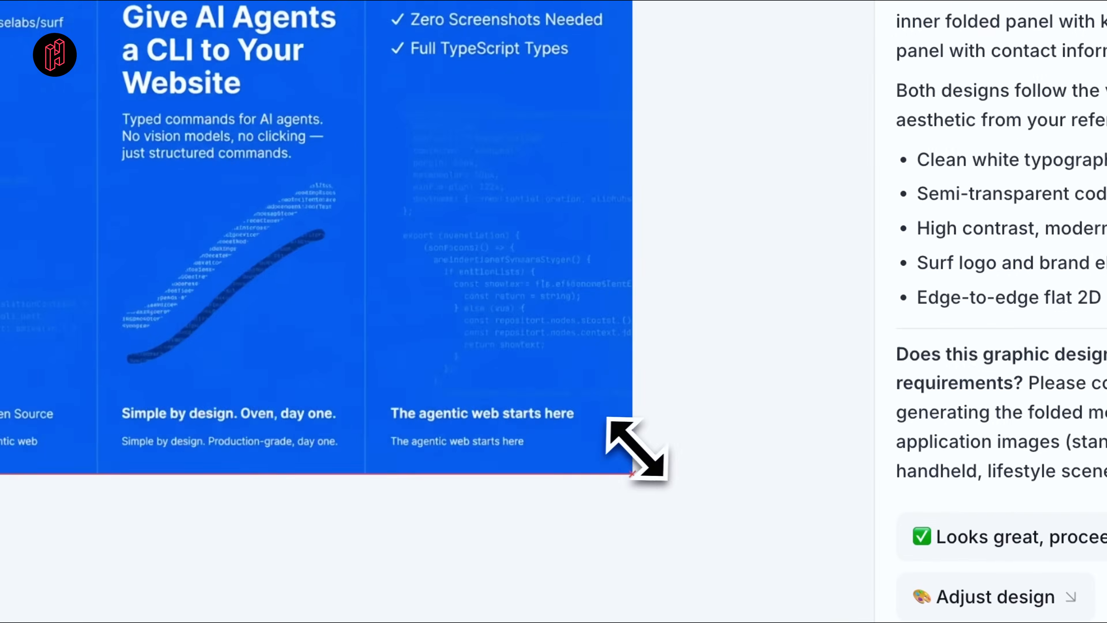
{"action": "scroll", "coordinate": [526, 250], "scroll_direction": "up", "scroll_amount": 3}
{"action": "scroll", "coordinate": [527, 249], "scroll_direction": "down", "scroll_amount": 5}
{"action": "left_click", "coordinate": [519, 458]}
{"action": "scroll", "coordinate": [907, 218], "scroll_direction": "up", "scroll_amount": 20}
Start a new chat with the Storyboard skill, referencing the five blue slides, the dark poster and the brochure
{"action": "left_click", "coordinate": [930, 81]}
{"action": "scroll", "coordinate": [562, 467], "scroll_direction": "down", "scroll_amount": 1}
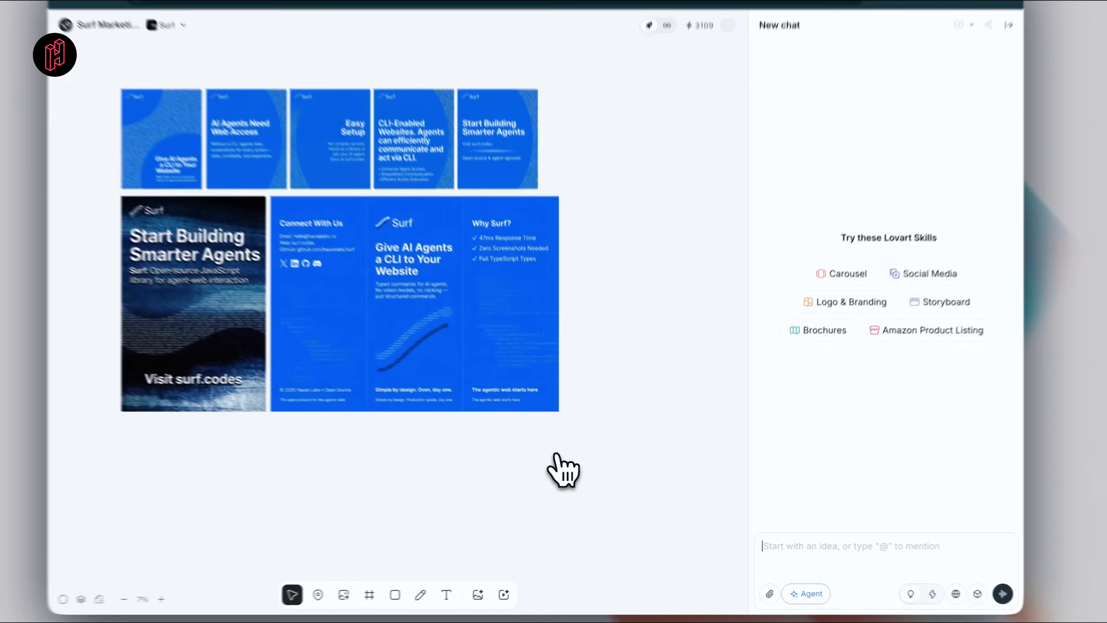
{"action": "left_click", "coordinate": [909, 327]}
{"action": "left_click_drag", "start_coordinate": [153, 117], "coordinate": [597, 450]}
{"action": "left_click", "coordinate": [844, 564]}
{"action": "type", "text": "Create storyboard inspired by selected style. Re"}
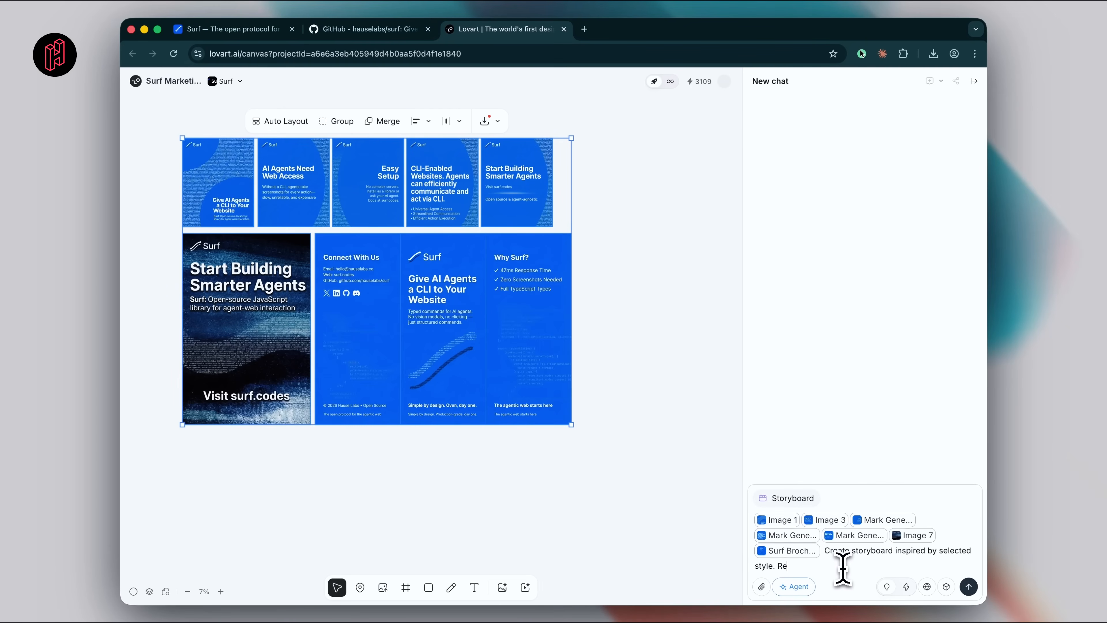
{"action": "type", "text": "search https://www.surf.codes/ for info"}
{"action": "left_click", "coordinate": [928, 587]}
{"action": "left_click", "coordinate": [969, 587]}
Approve the proposed 8-frame storyboard narrative and request the character design and detailed script
{"action": "left_click", "coordinate": [595, 462]}
{"action": "scroll", "coordinate": [604, 473], "scroll_direction": "up", "scroll_amount": 1}
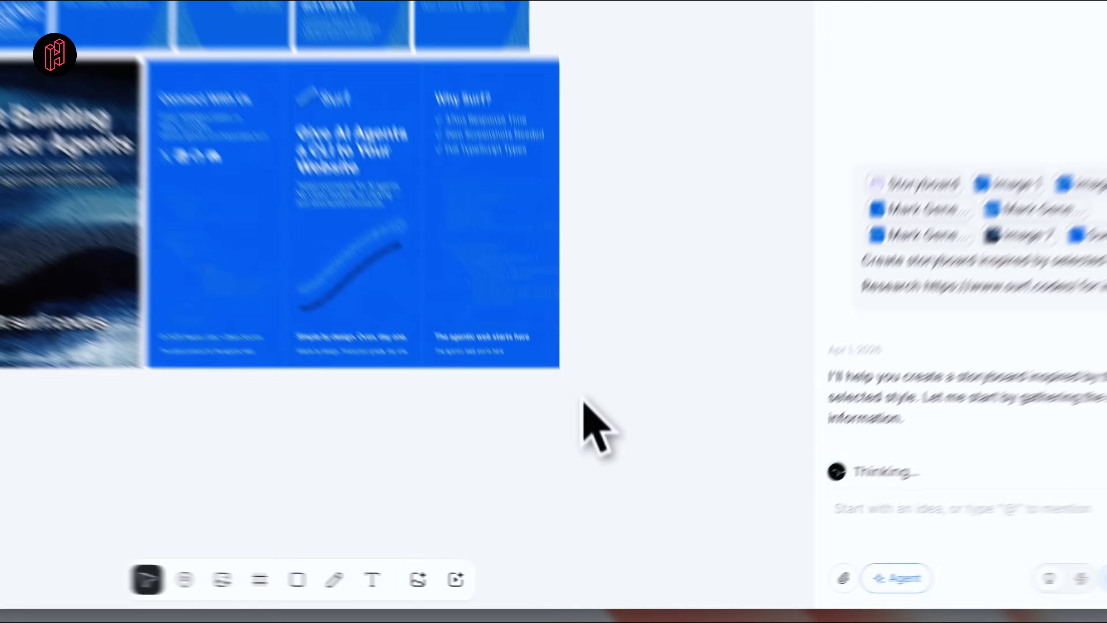
{"action": "scroll", "coordinate": [601, 476], "scroll_direction": "down", "scroll_amount": 1}
{"action": "scroll", "coordinate": [515, 477], "scroll_direction": "down", "scroll_amount": 1}
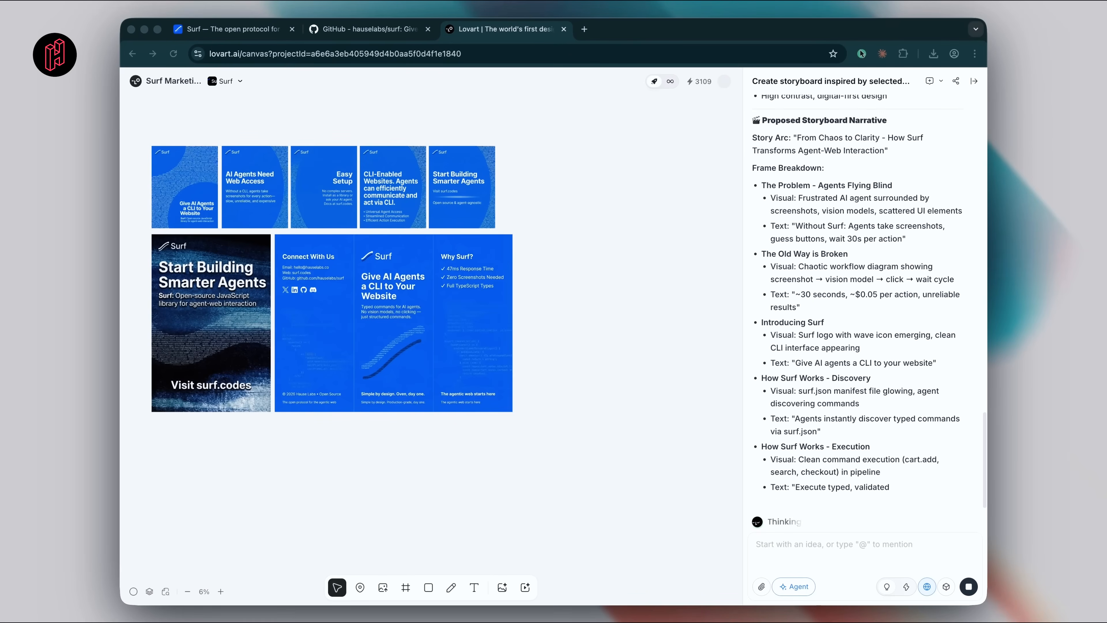
{"action": "scroll", "coordinate": [603, 388], "scroll_direction": "down", "scroll_amount": 5}
{"action": "left_click", "coordinate": [815, 484]}
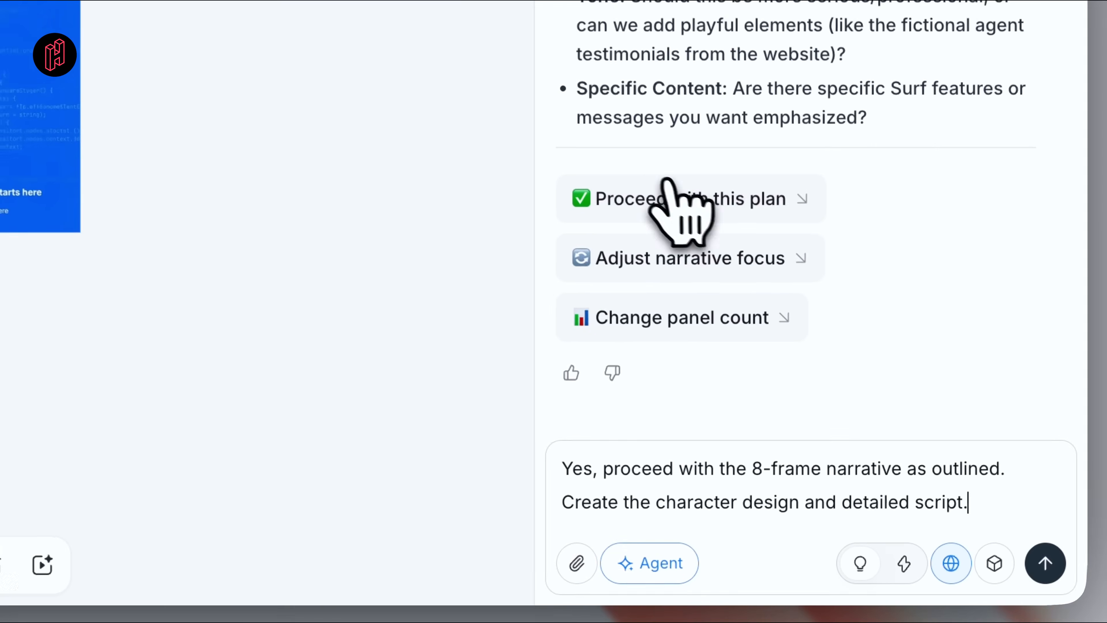
{"action": "key", "text": "Return"}
Review the finished storyboard script and approve generating all 8 frames
{"action": "scroll", "coordinate": [488, 278], "scroll_direction": "down", "scroll_amount": 2}
{"action": "scroll", "coordinate": [488, 278], "scroll_direction": "up", "scroll_amount": 2}
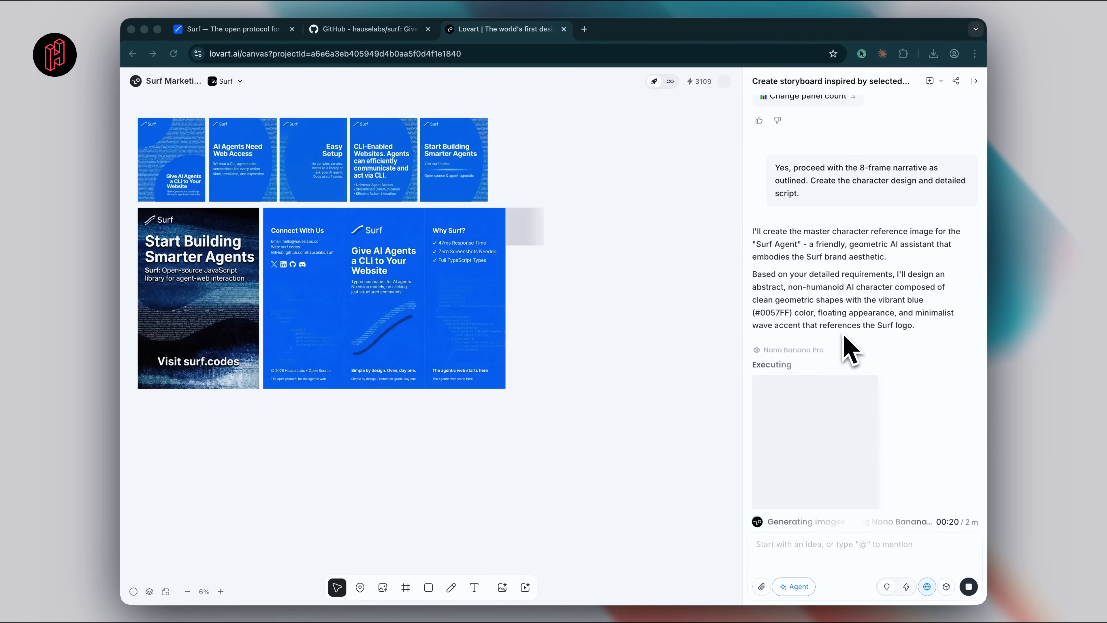
{"action": "scroll", "coordinate": [844, 335], "scroll_direction": "up", "scroll_amount": 2}
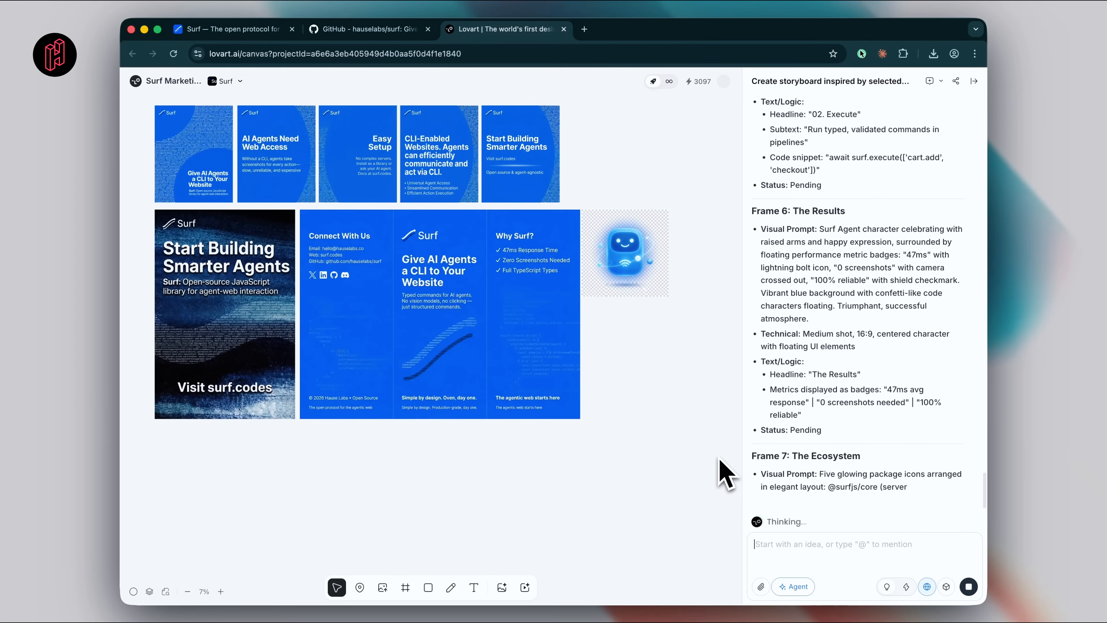
{"action": "scroll", "coordinate": [719, 458], "scroll_direction": "up", "scroll_amount": 1}
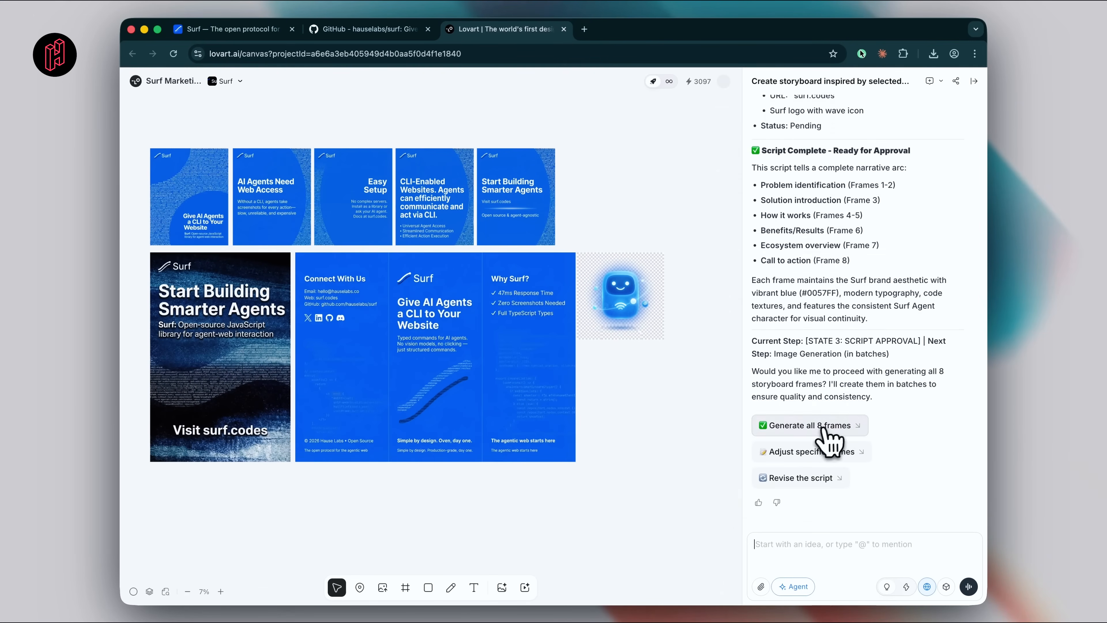
{"action": "left_click", "coordinate": [823, 428]}
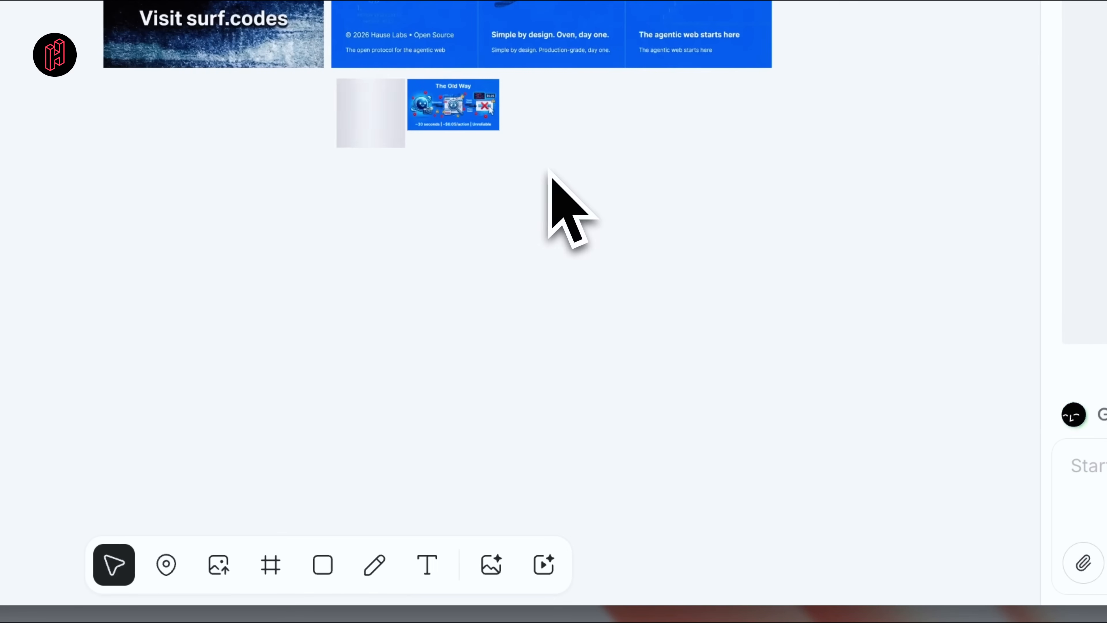
Examine the first storyboard frames as they are generated below the brochure
{"action": "scroll", "coordinate": [489, 422], "scroll_direction": "up", "scroll_amount": 10}
{"action": "scroll", "coordinate": [462, 306], "scroll_direction": "up", "scroll_amount": 4}
{"action": "scroll", "coordinate": [470, 284], "scroll_direction": "down", "scroll_amount": 10}
{"action": "scroll", "coordinate": [445, 405], "scroll_direction": "up", "scroll_amount": 5}
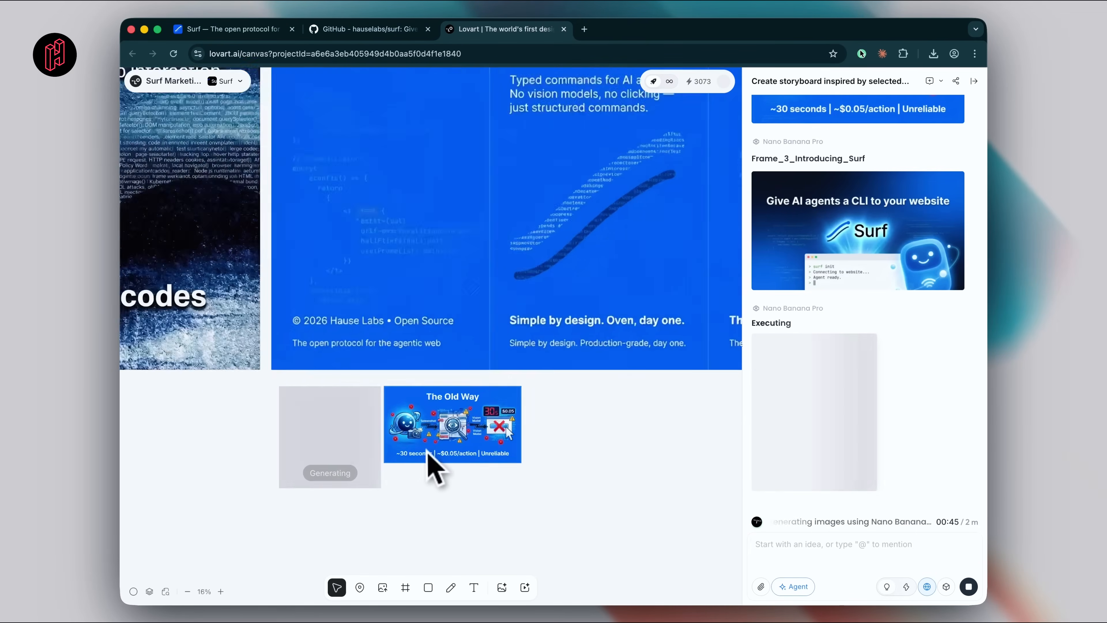
{"action": "scroll", "coordinate": [480, 428], "scroll_direction": "down", "scroll_amount": 2}
{"action": "scroll", "coordinate": [556, 386], "scroll_direction": "up", "scroll_amount": 5}
{"action": "scroll", "coordinate": [551, 418], "scroll_direction": "down", "scroll_amount": 5}
{"action": "scroll", "coordinate": [521, 421], "scroll_direction": "down", "scroll_amount": 4}
Enlarge the "The Old Way" and "Without Surf: Agents Flying Blind" frames and place them side by side below the brochure
{"action": "left_click", "coordinate": [558, 421]}
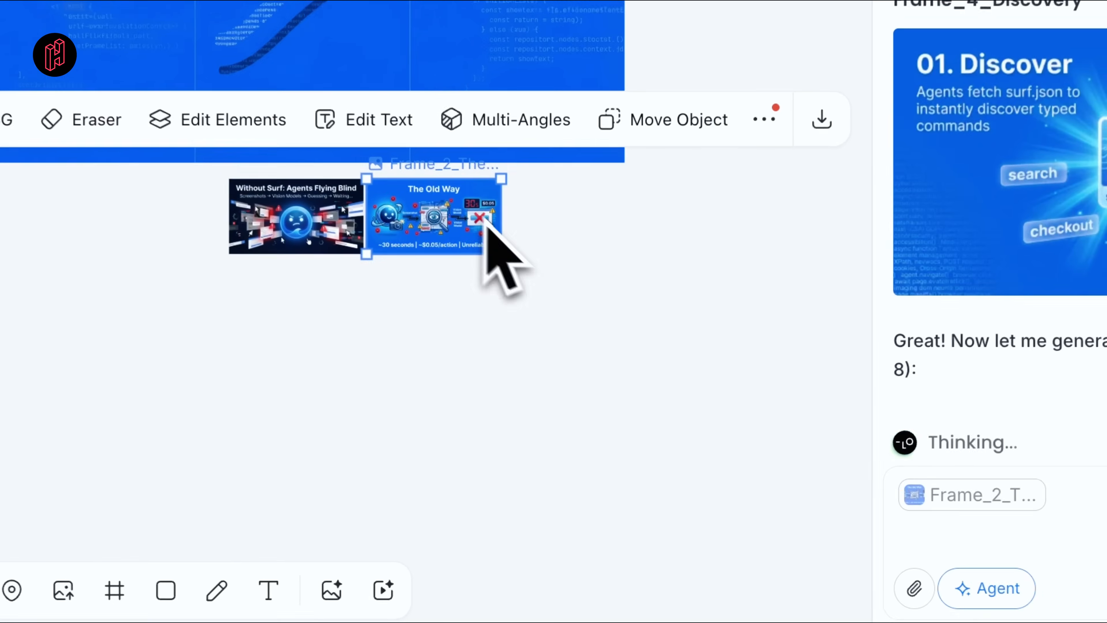
{"action": "left_click_drag", "start_coordinate": [577, 438], "coordinate": [723, 519]}
{"action": "left_click_drag", "start_coordinate": [610, 467], "coordinate": [648, 466]}
{"action": "left_click_drag", "start_coordinate": [488, 423], "coordinate": [523, 423]}
{"action": "left_click_drag", "start_coordinate": [491, 438], "coordinate": [344, 518]}
{"action": "scroll", "coordinate": [492, 485], "scroll_direction": "down", "scroll_amount": 3}
{"action": "left_click", "coordinate": [630, 537]}
Bring the six smaller storyboard frames together with the two enlarged ones and apply auto layout to them
{"action": "left_click_drag", "start_coordinate": [802, 447], "coordinate": [480, 301]}
{"action": "left_click_drag", "start_coordinate": [443, 273], "coordinate": [549, 272]}
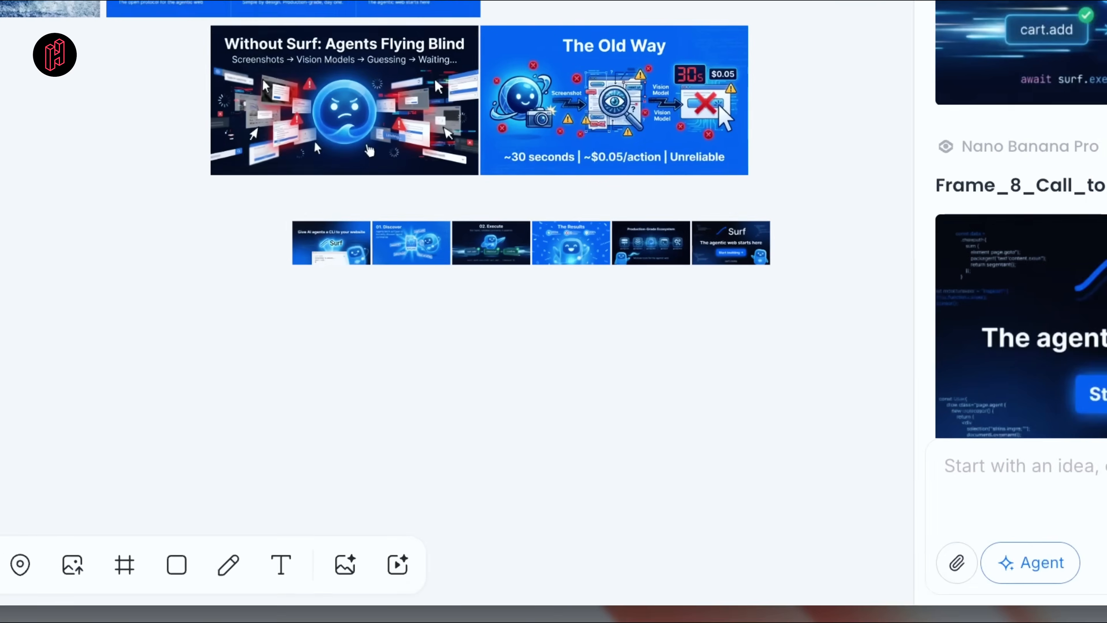
{"action": "left_click_drag", "start_coordinate": [816, 324], "coordinate": [200, 224]}
{"action": "left_click_drag", "start_coordinate": [322, 223], "coordinate": [240, 181]}
{"action": "left_click_drag", "start_coordinate": [1059, 387], "coordinate": [245, 310]}
{"action": "key", "text": "shift+a"}
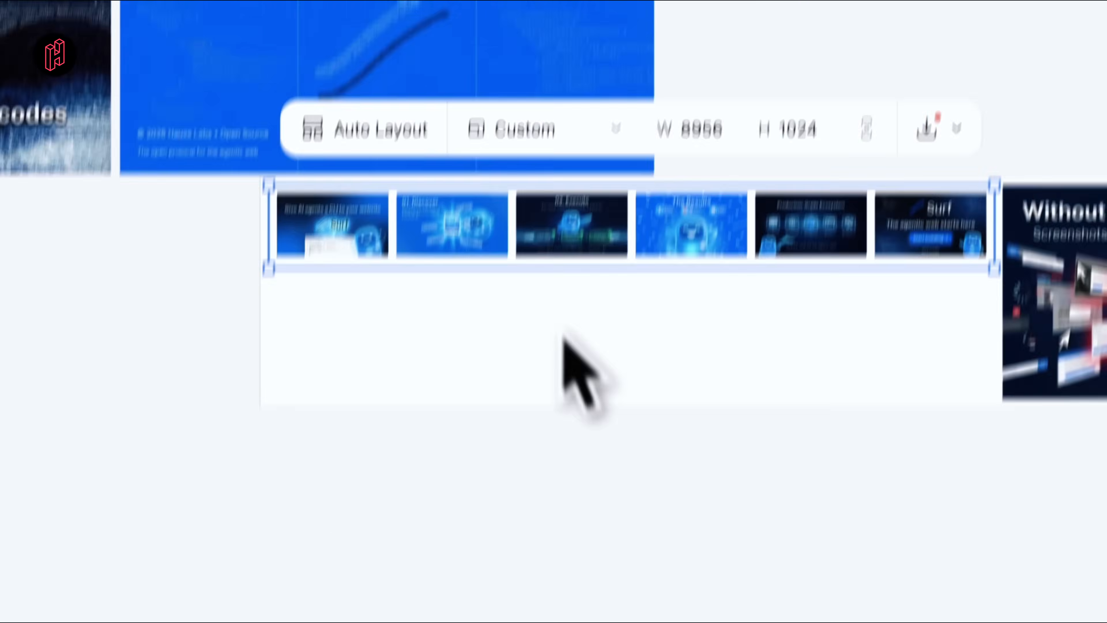